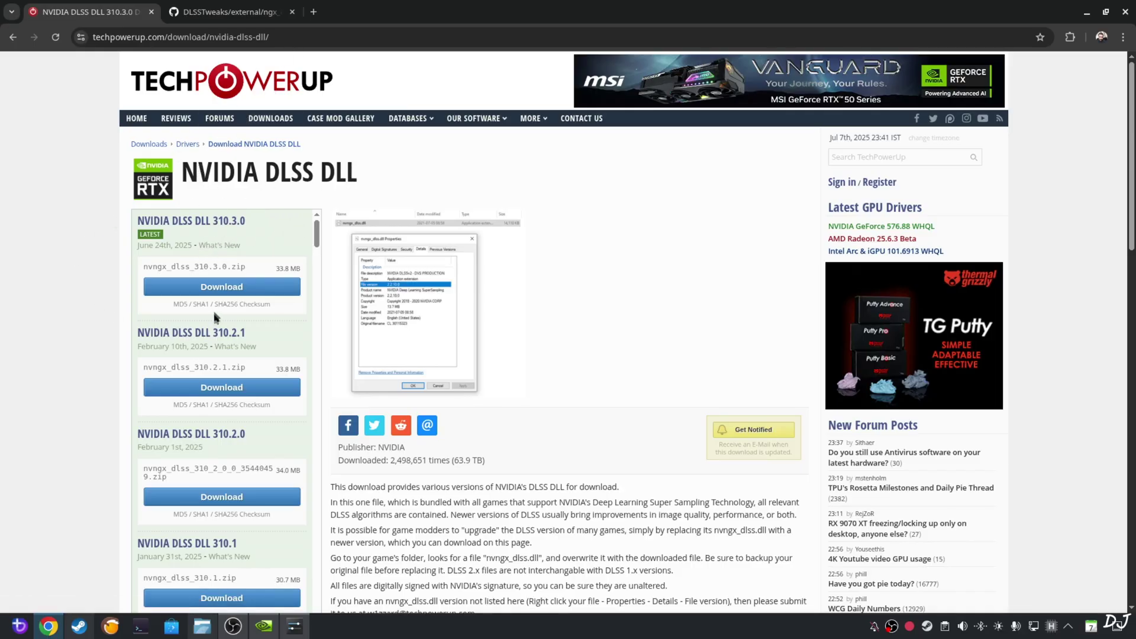
# - Open the server selection for the NVIDIA DLSS DLL 310.3.0 download, and close the page
pyautogui.click(214, 287)
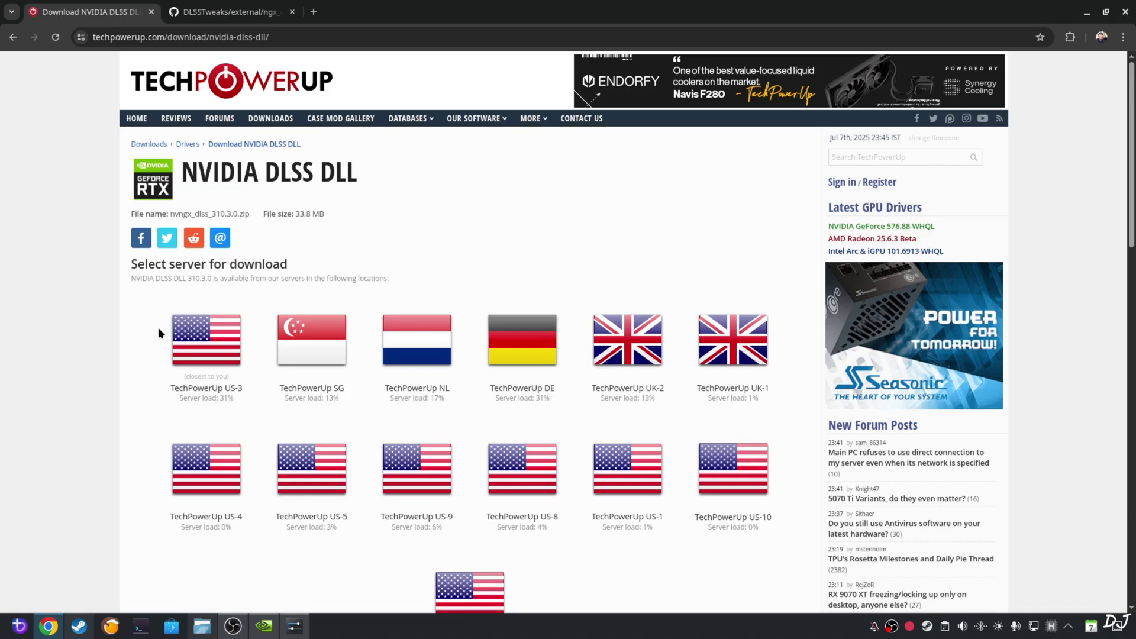
pyautogui.hotkey('ctrl', 'w')
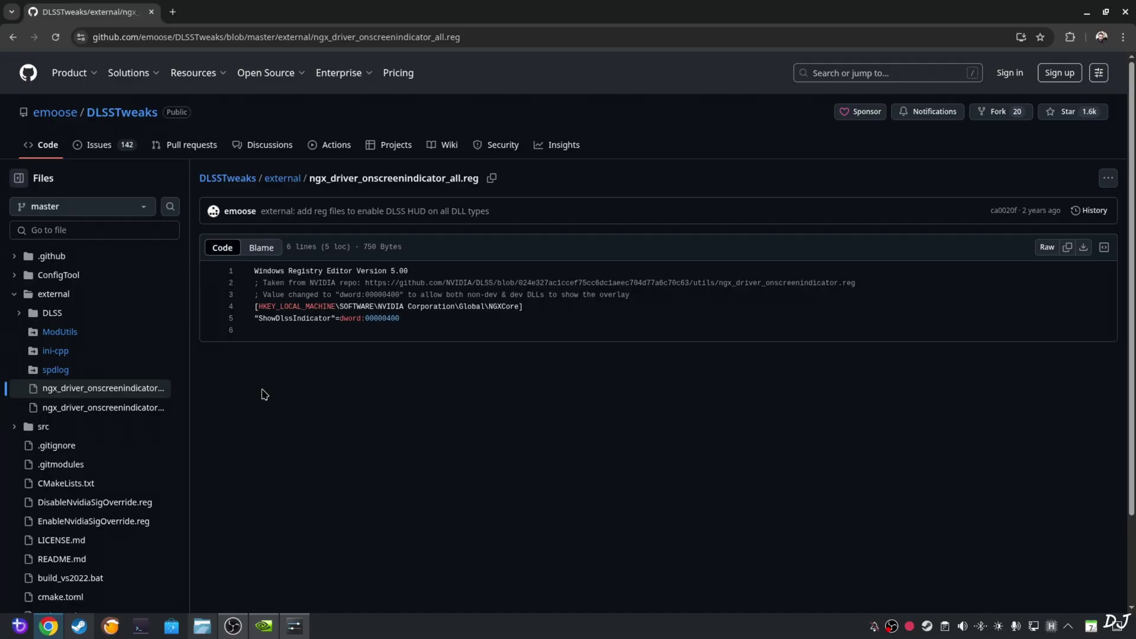
# - Copy the full registry text of ngx_driver_onscreenindicator_all.reg from the DLSSTweaks repository
pyautogui.moveTo(254, 270); pyautogui.dragTo(425, 314)
pyautogui.rightClick(382, 293)
pyautogui.click(391, 329)
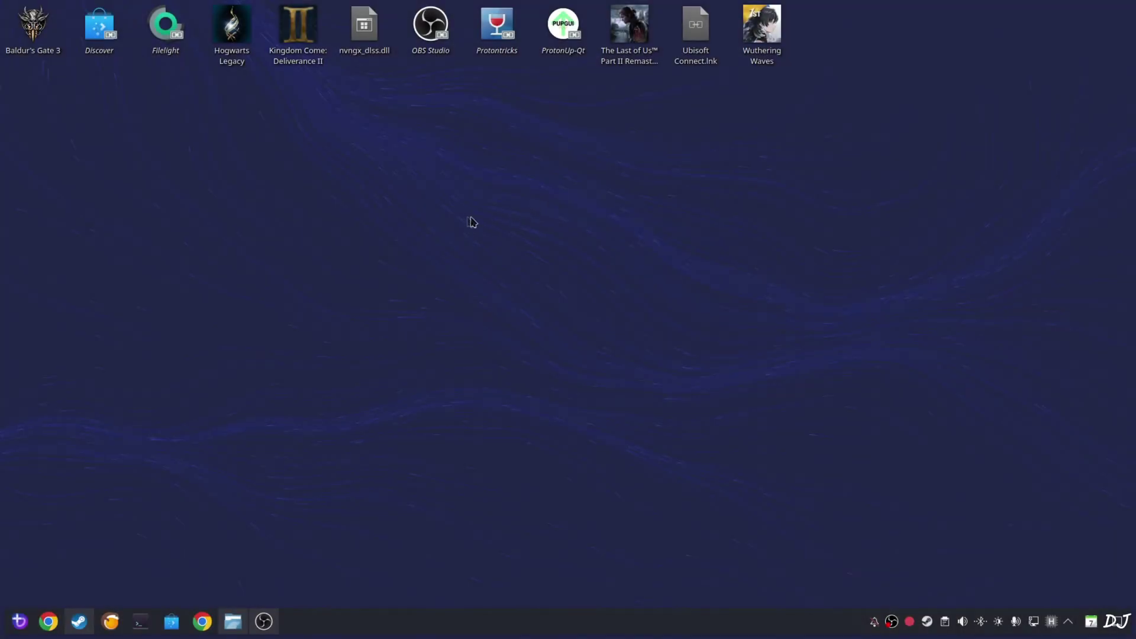
# - Create a new text file named overlay.reg on the desktop
pyautogui.rightClick(456, 176)
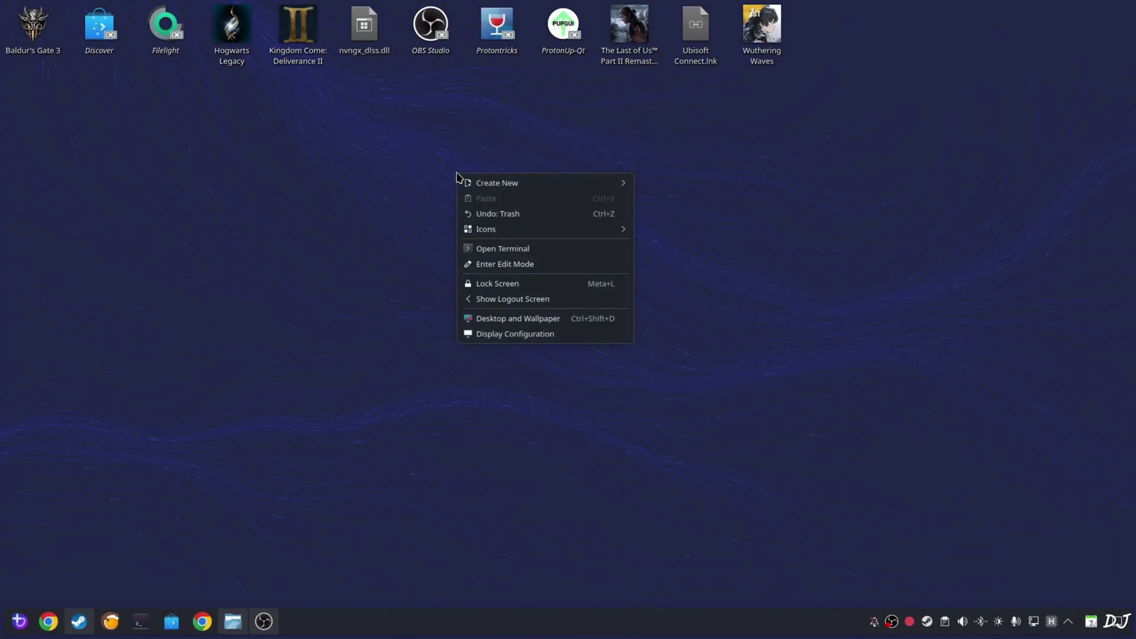
pyautogui.moveTo(497, 183)
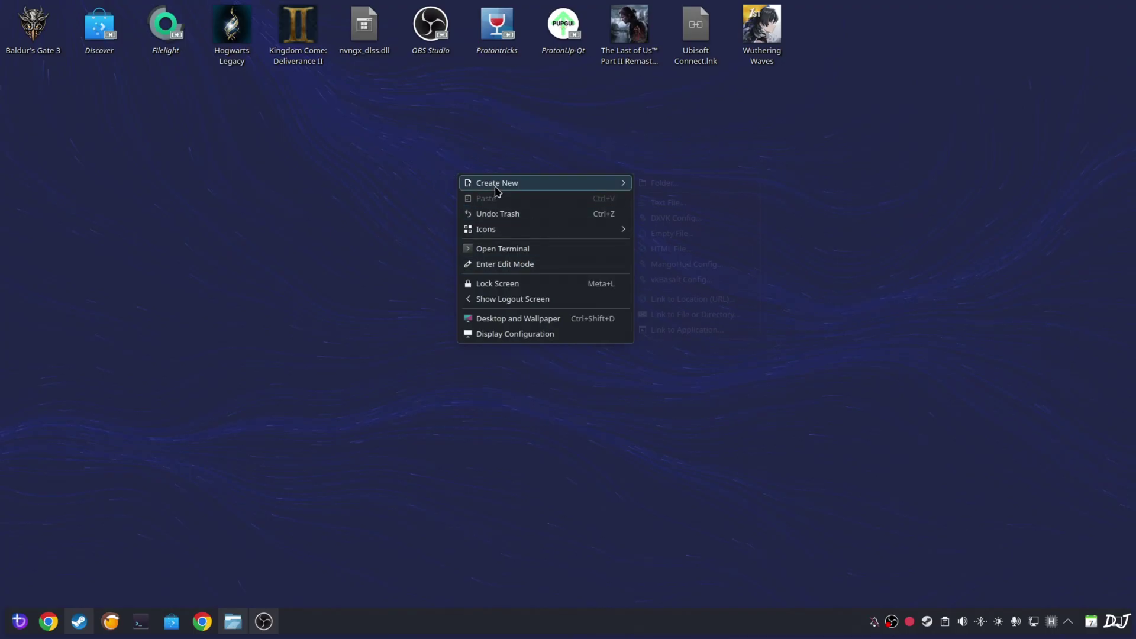
pyautogui.click(667, 206)
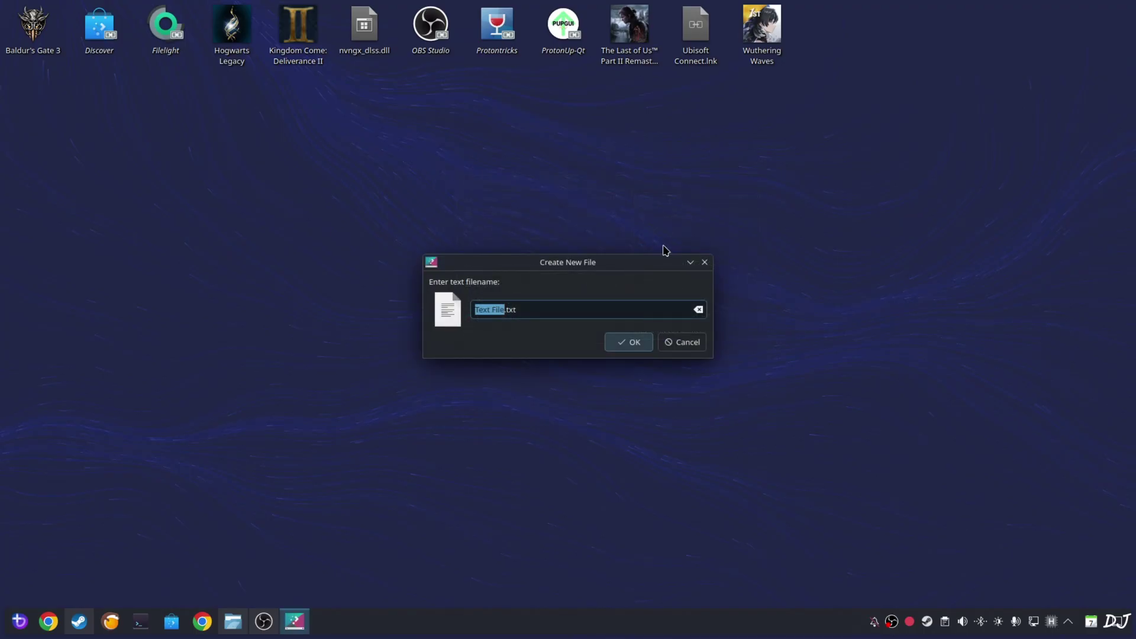
pyautogui.write('ovv')
pyautogui.press('BackSpace')
pyautogui.write('erlay')
pyautogui.press('BackSpace')
pyautogui.press('BackSpace')
pyautogui.write('reg')
pyautogui.click(613, 344)
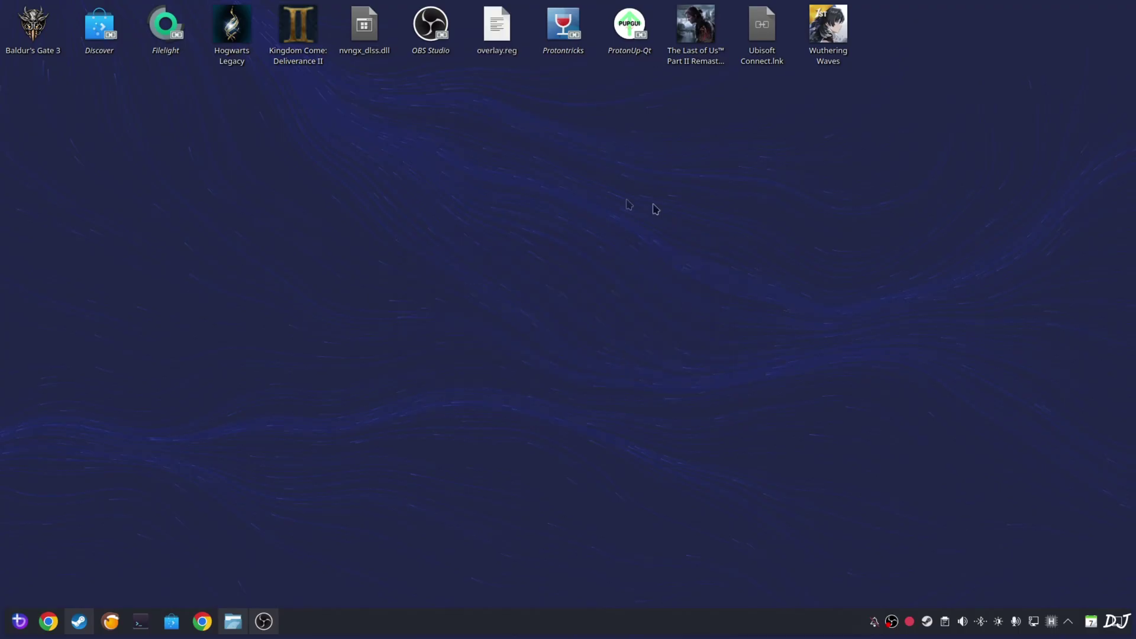
# - Open overlay.reg in KWrite and paste the copied registry text into it
pyautogui.rightClick(499, 48)
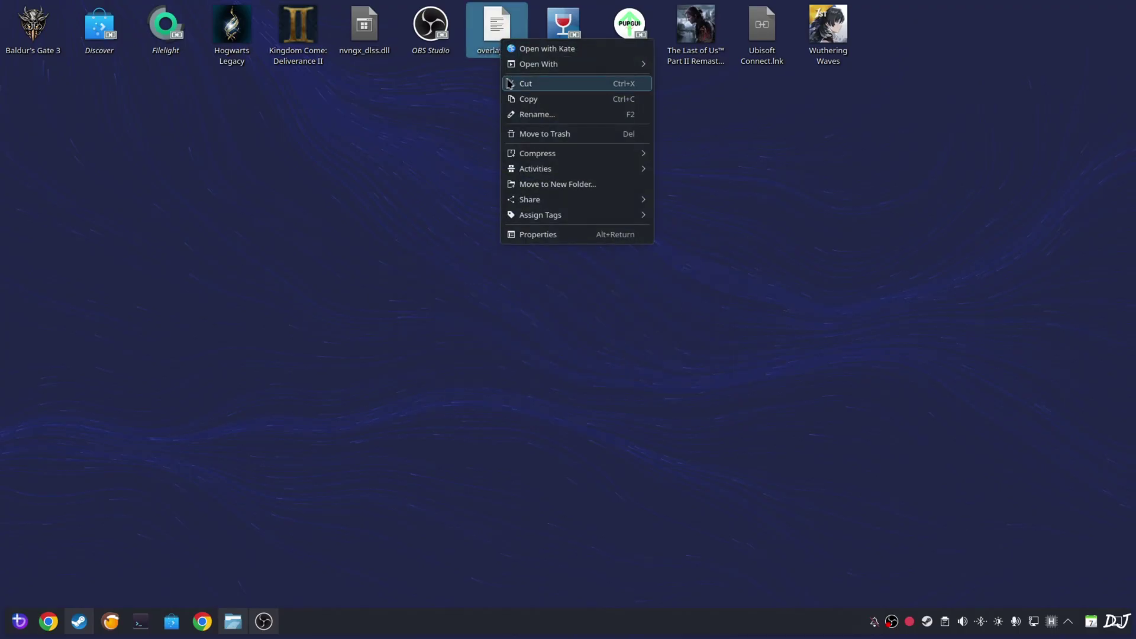
pyautogui.moveTo(526, 70)
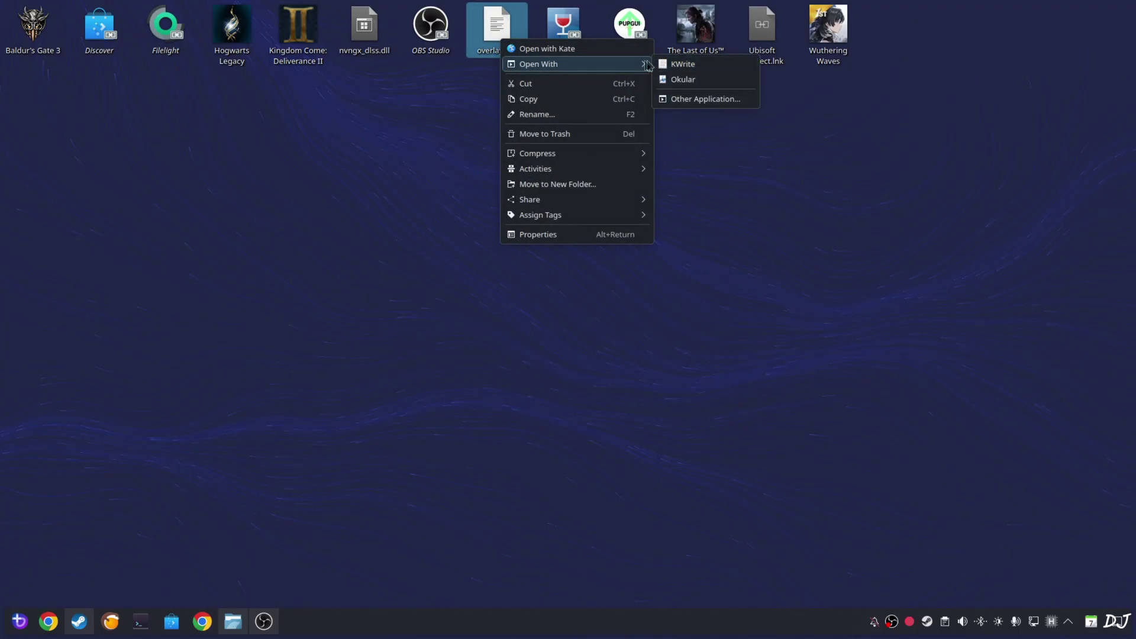
pyautogui.click(698, 65)
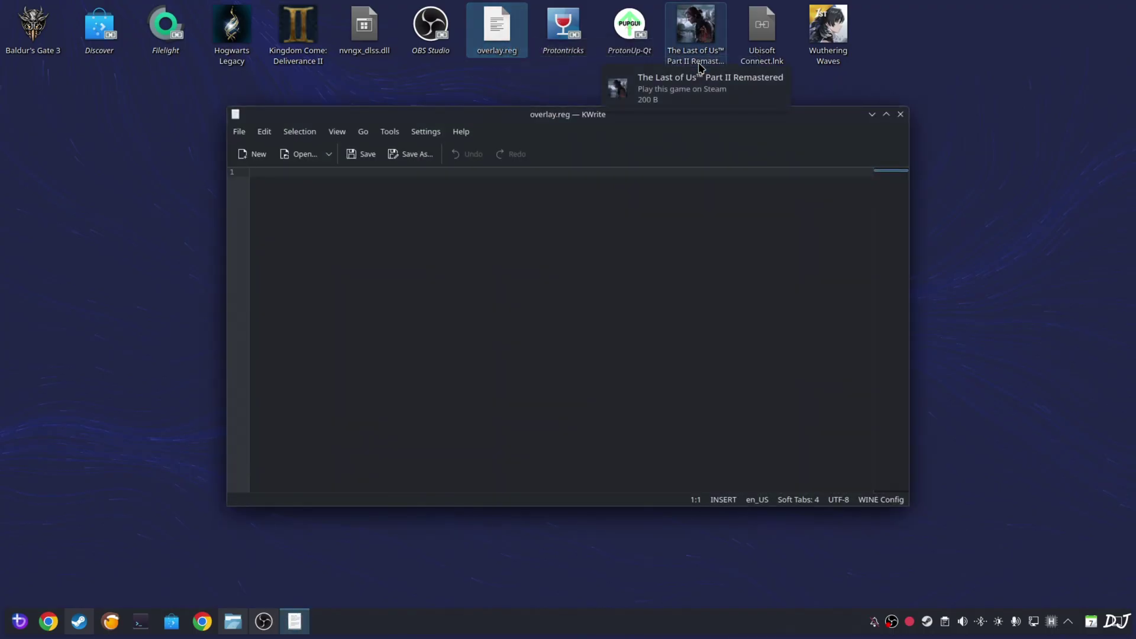
pyautogui.rightClick(274, 190)
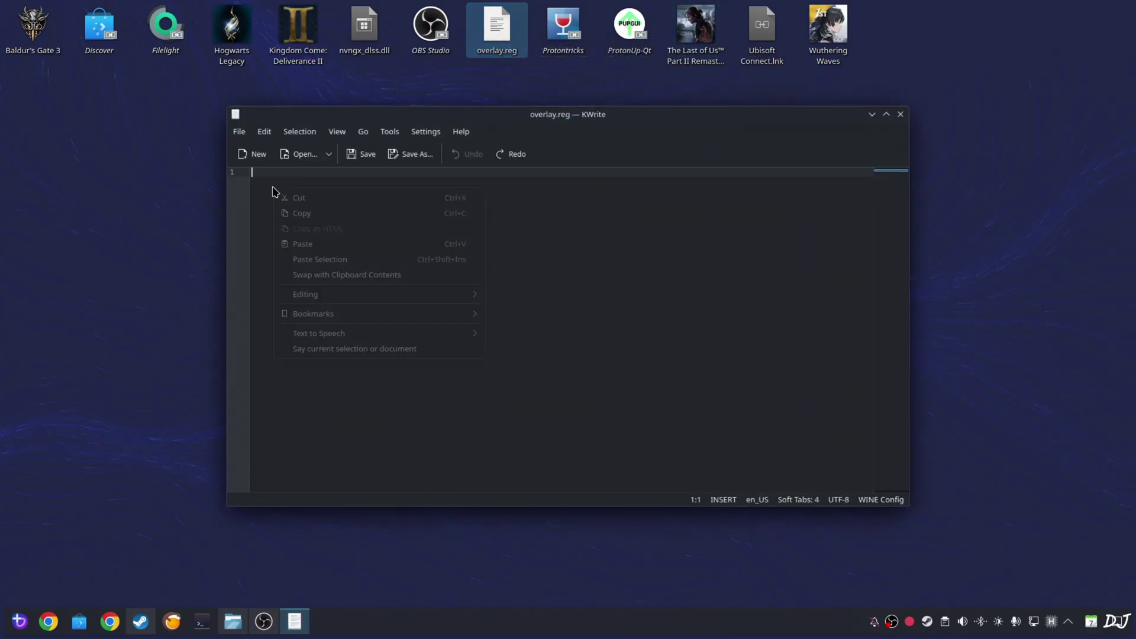
pyautogui.click(292, 242)
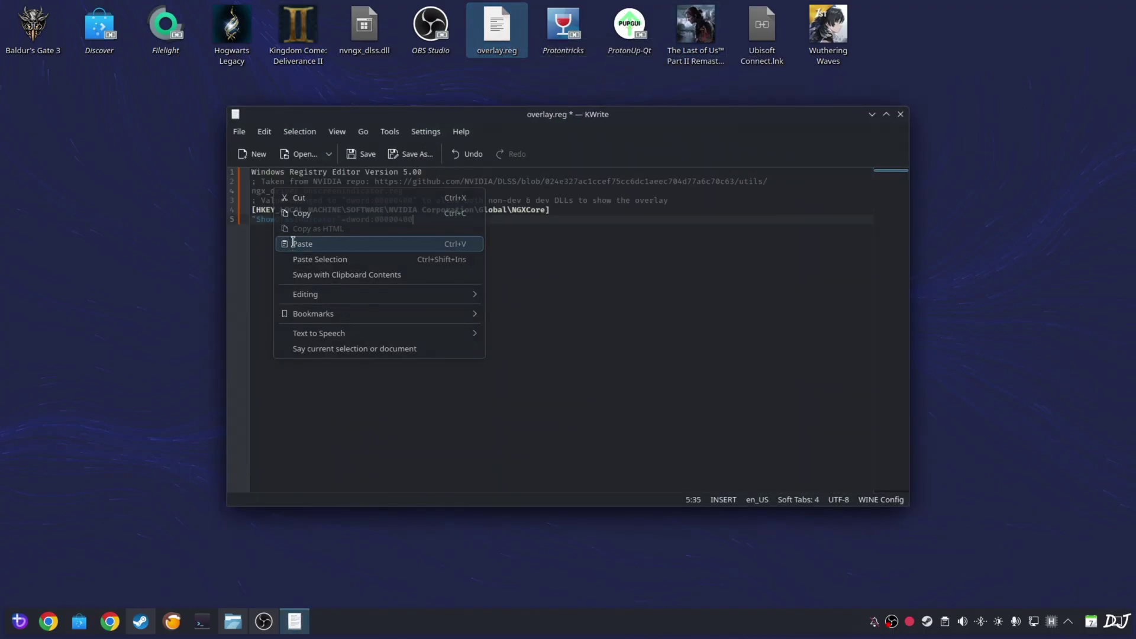
# - Save overlay.reg and close the editor
pyautogui.click(241, 139)
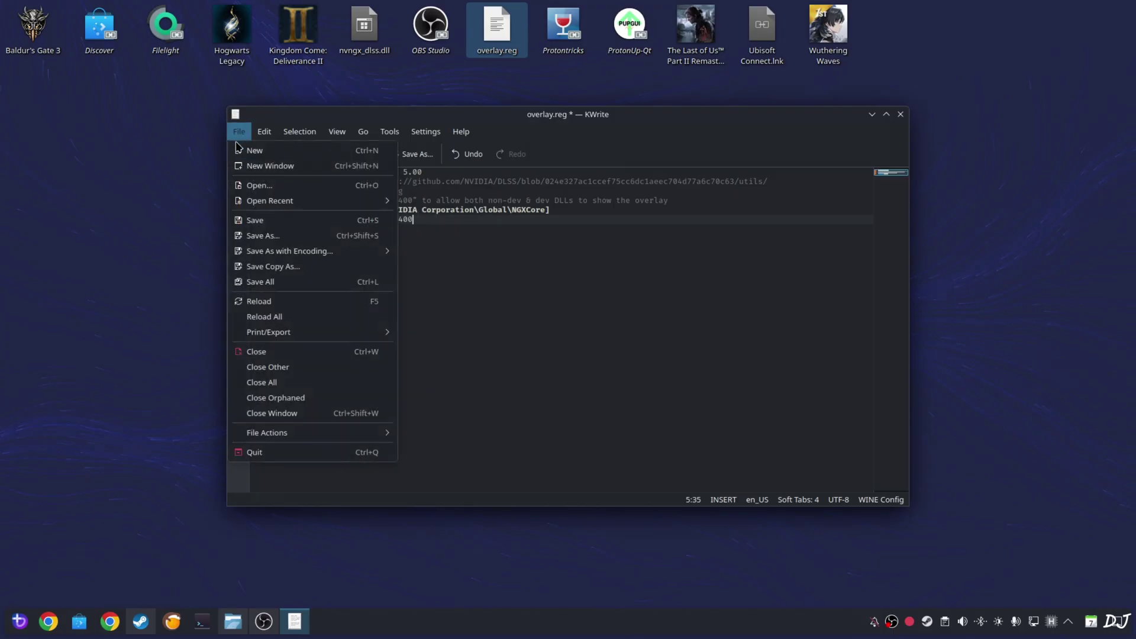
pyautogui.click(254, 220)
pyautogui.click(900, 114)
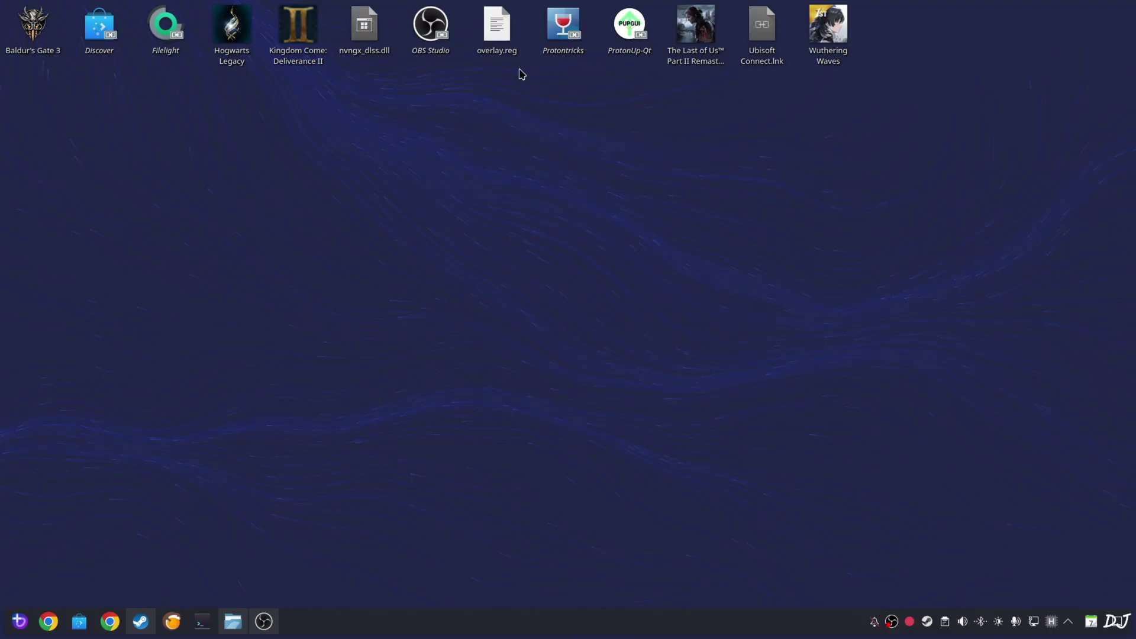
# - Create a second text file on the desktop named overlayoff.reg
pyautogui.rightClick(475, 145)
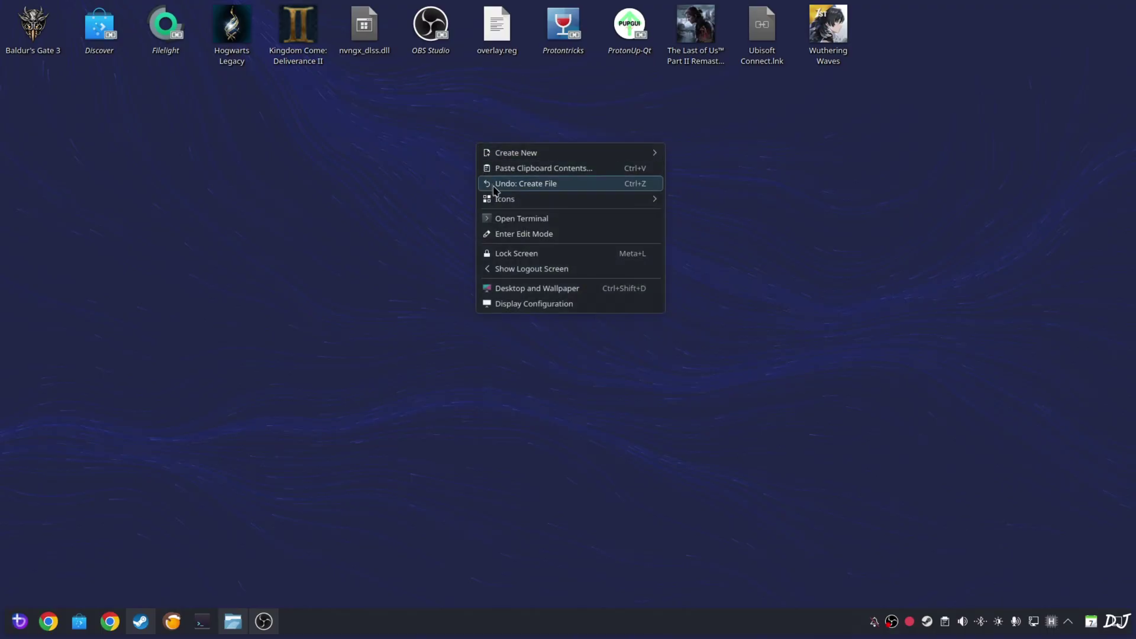
pyautogui.moveTo(521, 158)
pyautogui.click(722, 172)
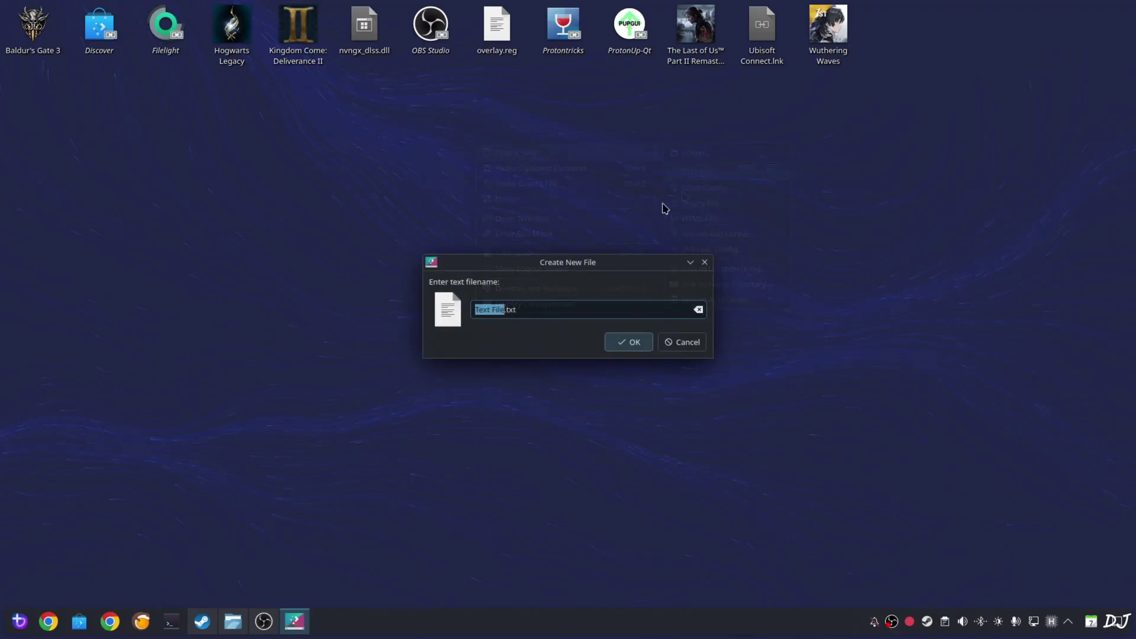
pyautogui.write('overlayoff')
pyautogui.press('BackSpace')
pyautogui.press('BackSpace')
pyautogui.write('reg')
pyautogui.click(631, 352)
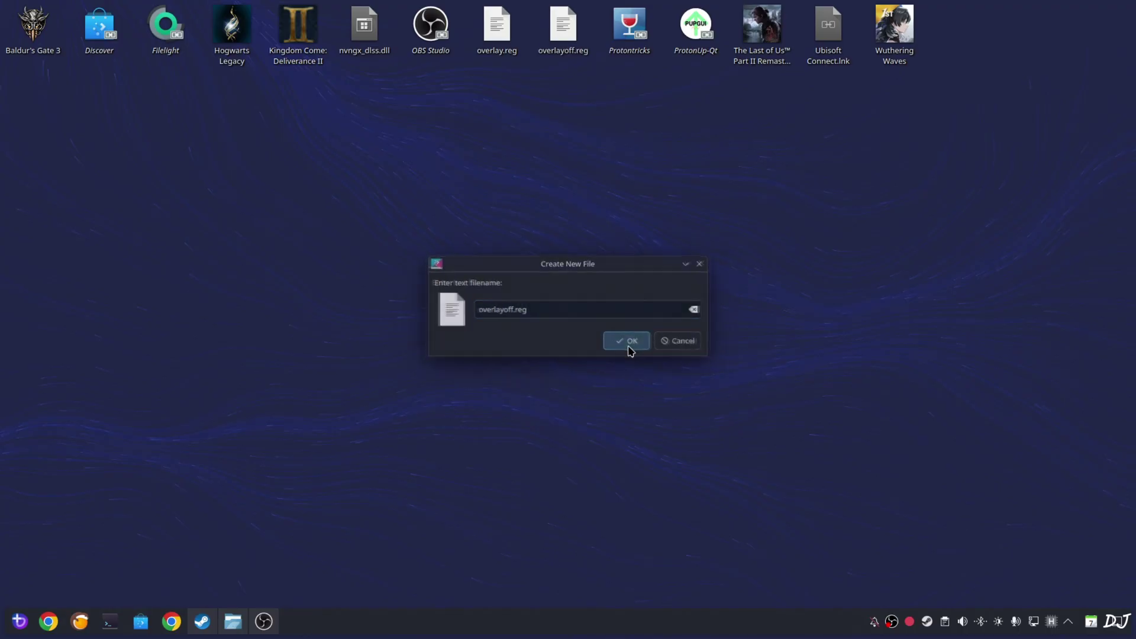
# - Open overlayoff.reg in KWrite and paste the copied registry text into it
pyautogui.rightClick(571, 40)
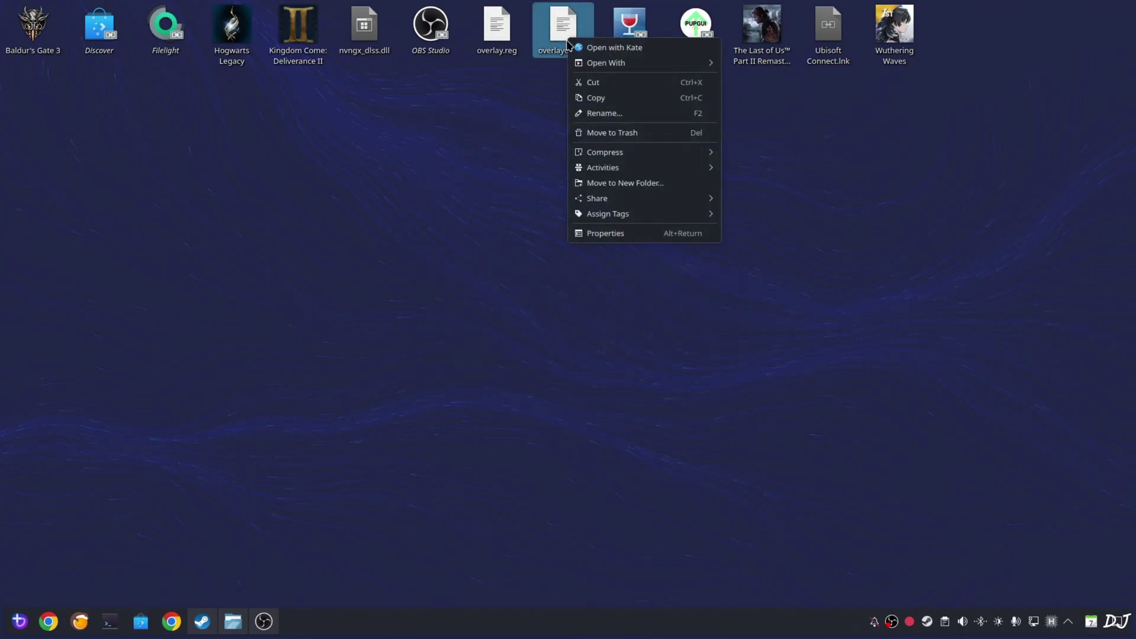
pyautogui.moveTo(601, 64)
pyautogui.click(754, 64)
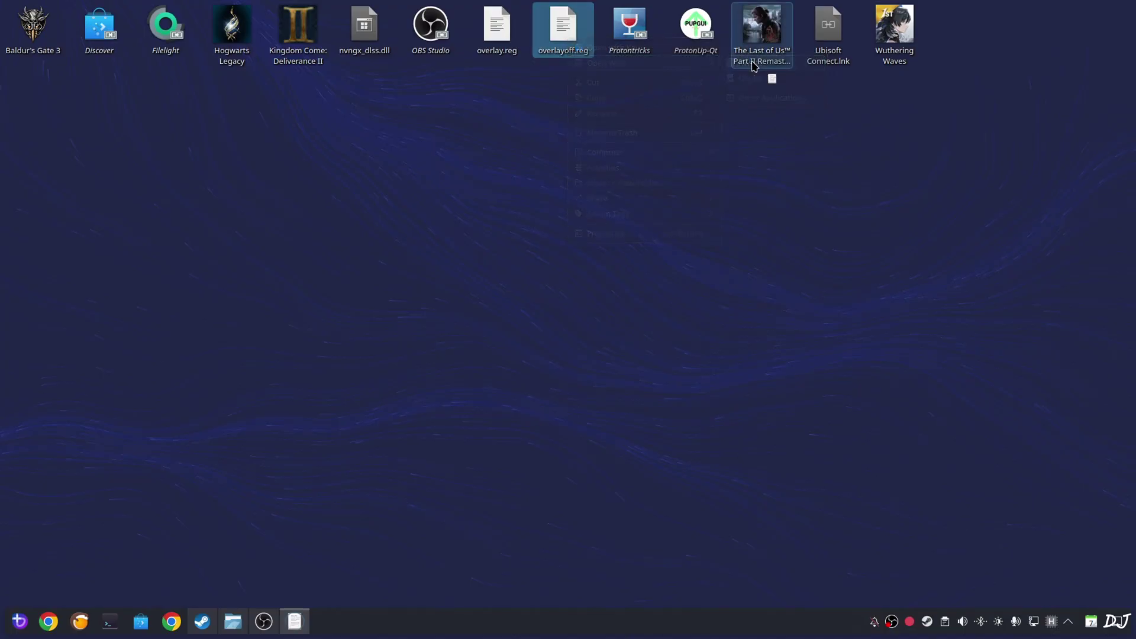
pyautogui.rightClick(351, 241)
pyautogui.click(368, 292)
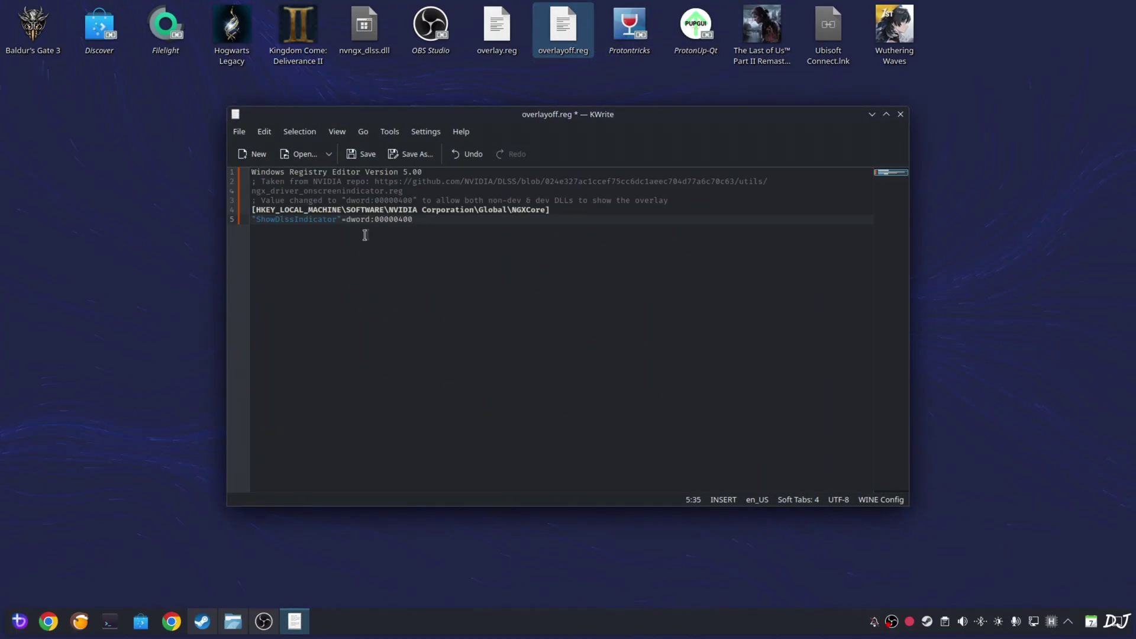
# - Change the ShowDlssIndicator value to dword:00000000 in overlayoff.reg, then save and close the file
pyautogui.click(401, 227)
pyautogui.hotkey('shift', 'Left')
pyautogui.write('0')
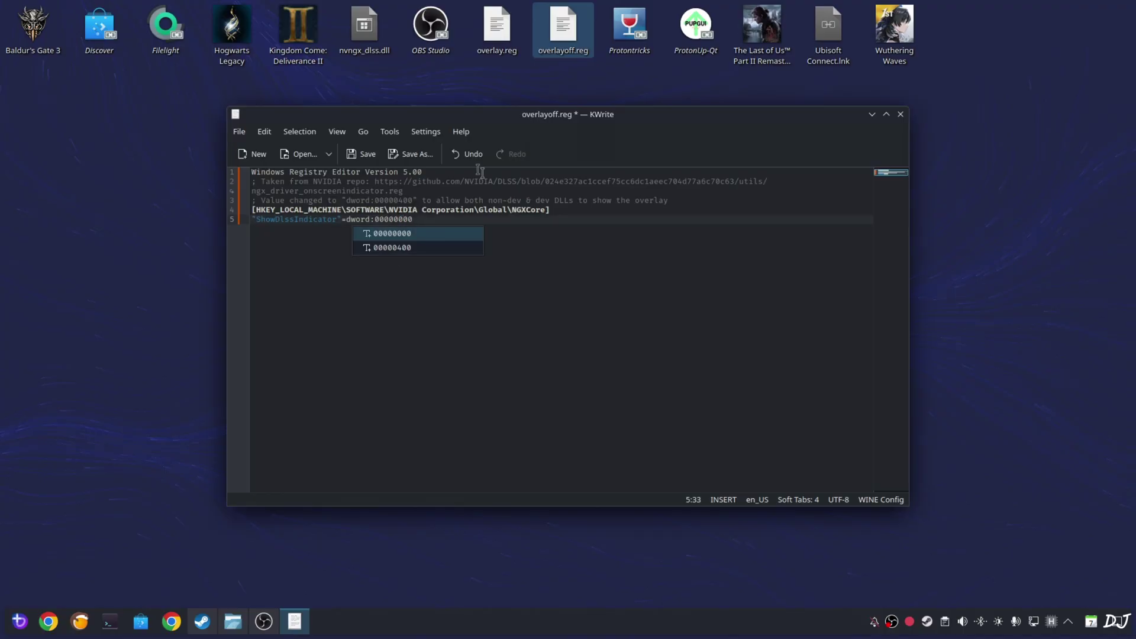
pyautogui.click(359, 155)
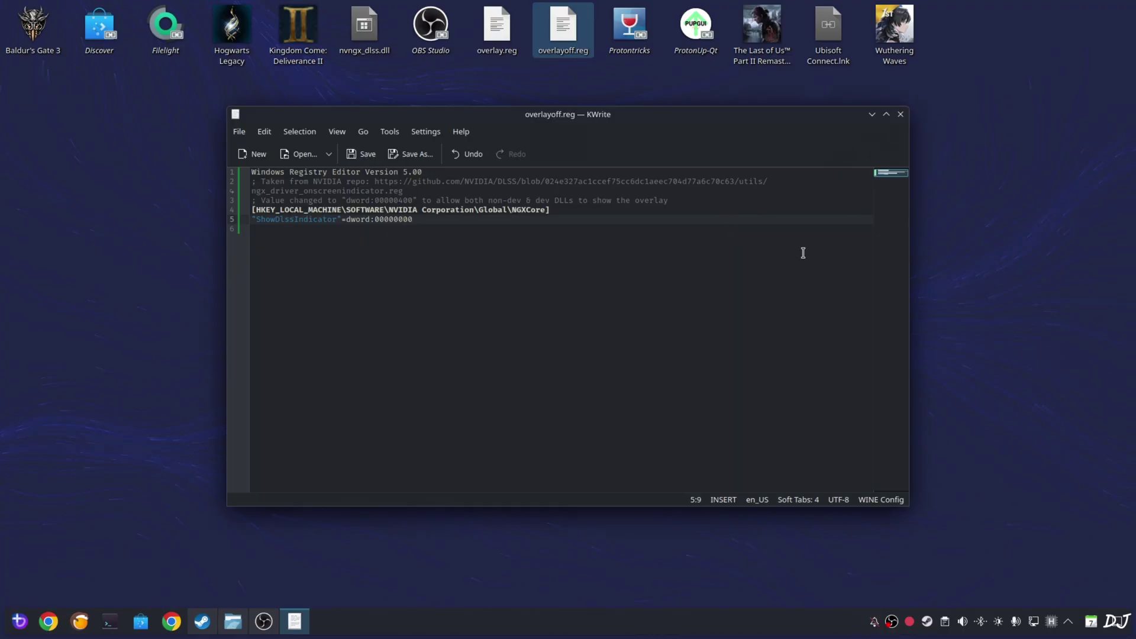
pyautogui.click(900, 114)
pyautogui.click(491, 41)
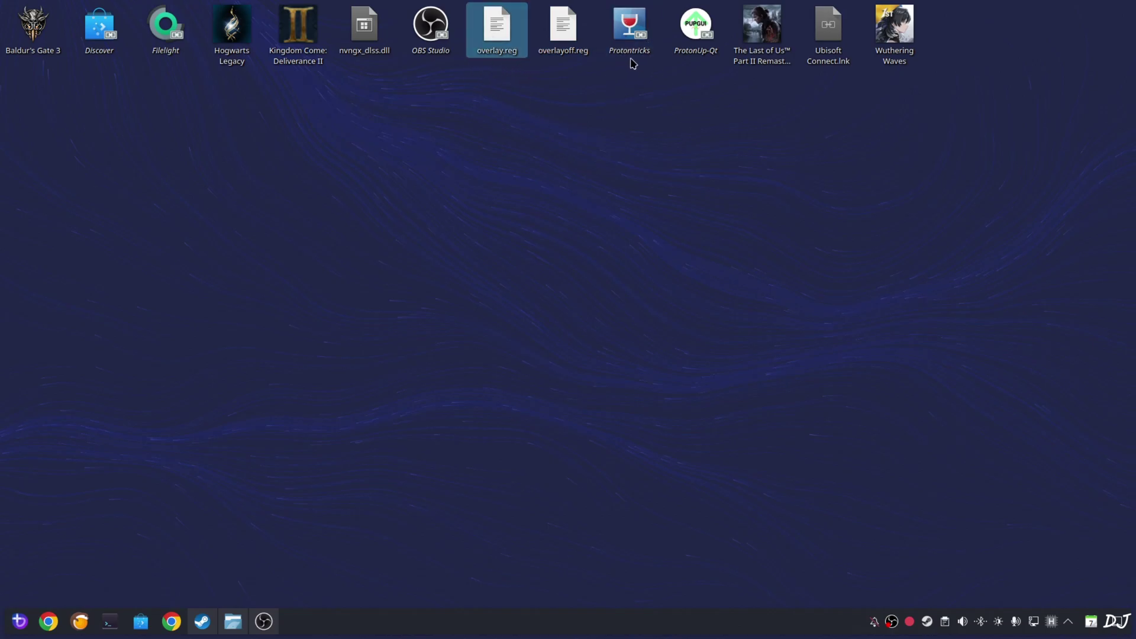
# - Launch Protontricks for Wuthering Waves and run regedit in its default wineprefix
pyautogui.doubleClick(628, 30)
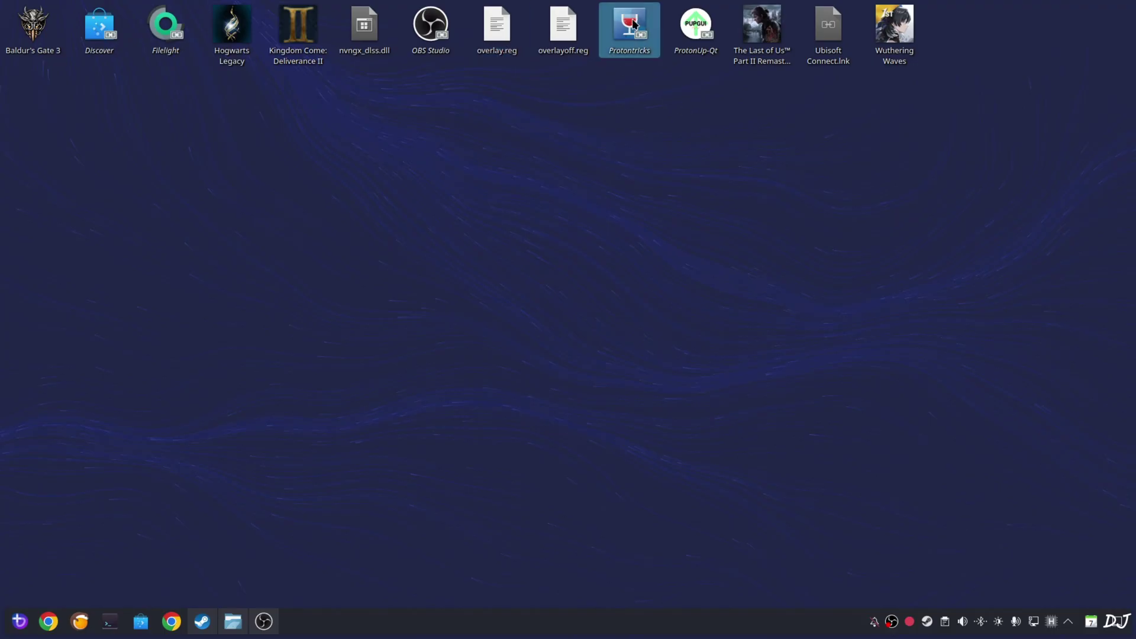
pyautogui.scroll(-1, 467, 343)
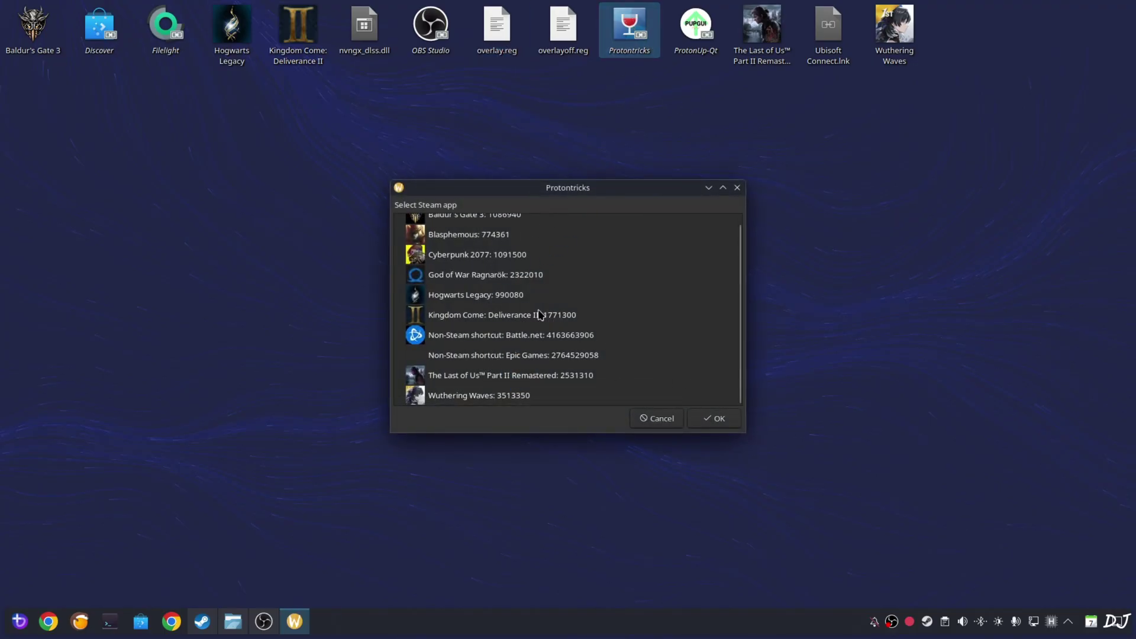
pyautogui.doubleClick(486, 395)
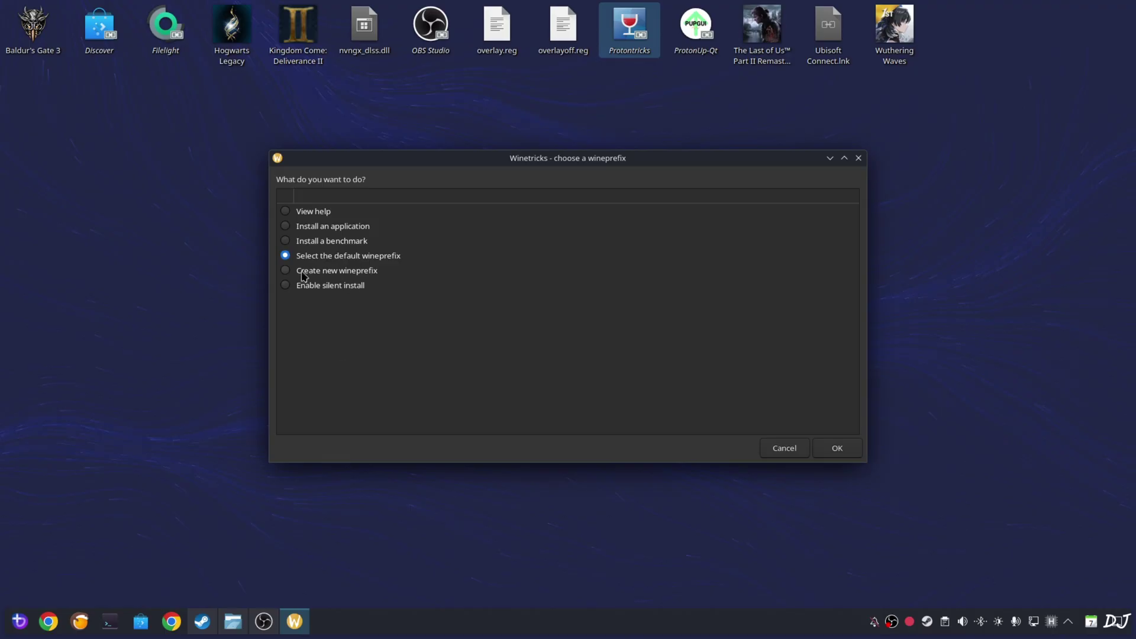
pyautogui.click(838, 450)
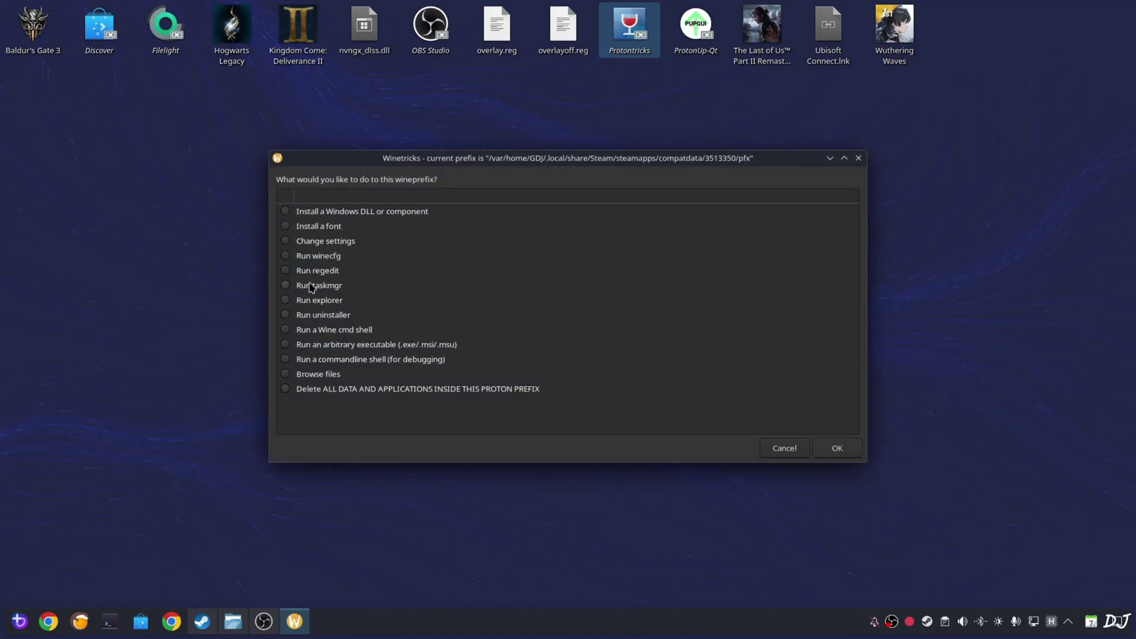
pyautogui.click(289, 273)
pyautogui.click(851, 455)
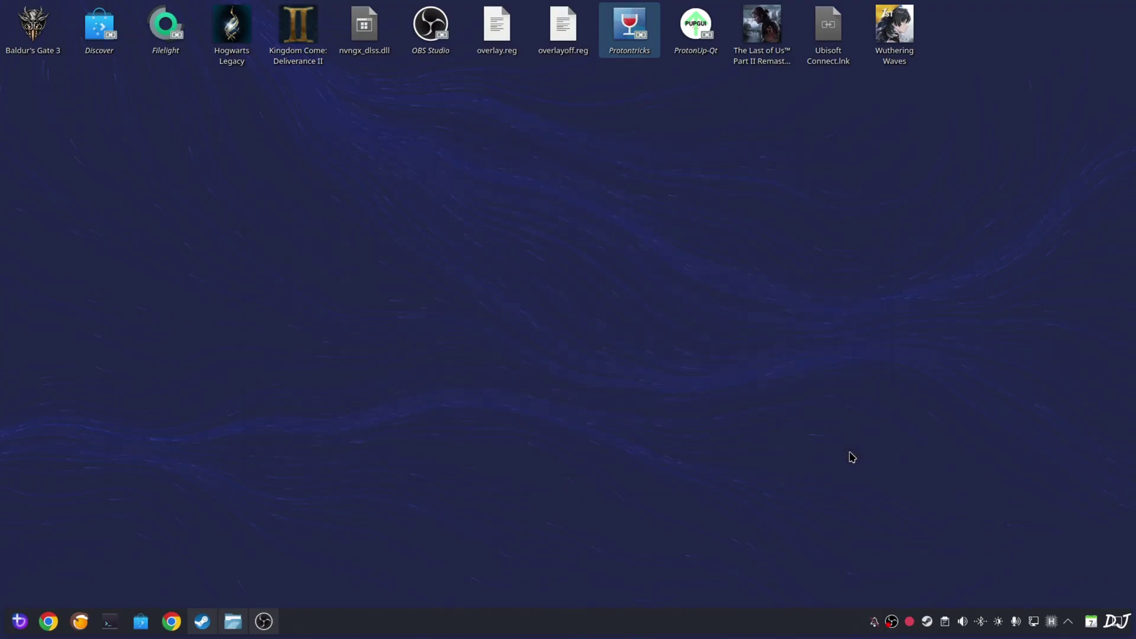
# - Start a registry file import and browse from the Z: drive through the home folder to the Desktop folder
pyautogui.click(19, 25)
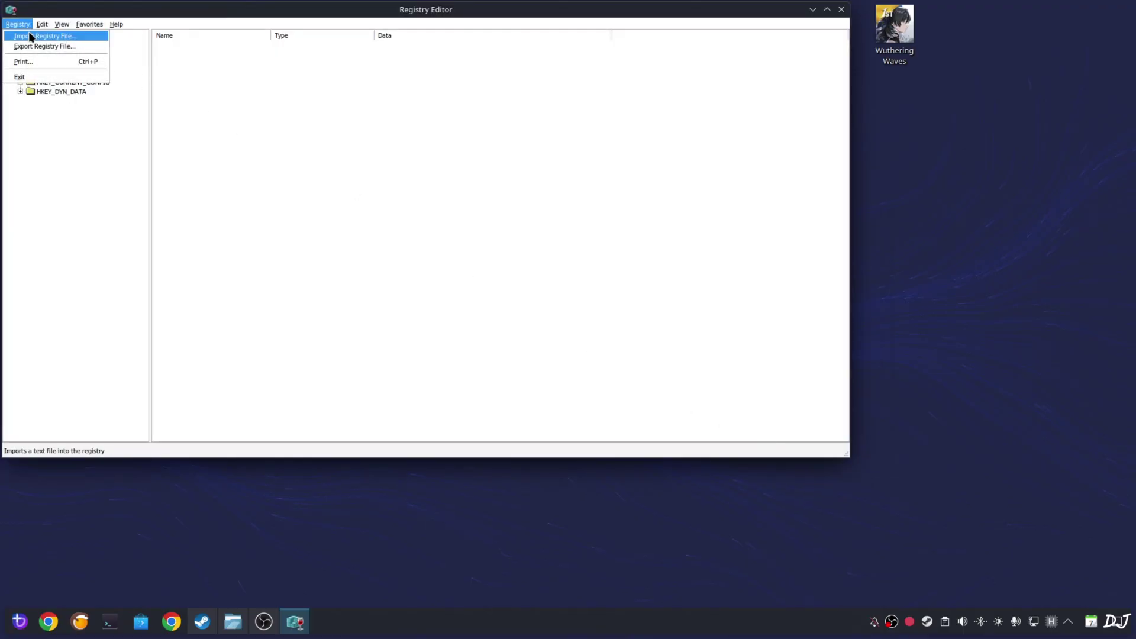
pyautogui.click(68, 36)
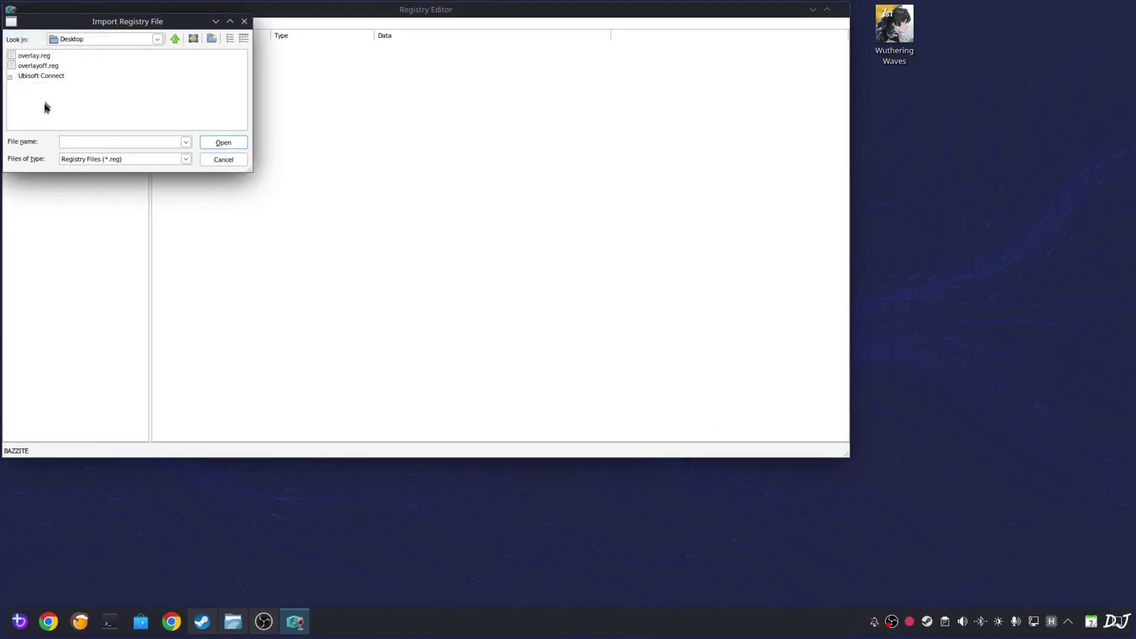
pyautogui.click(178, 39)
pyautogui.click(177, 38)
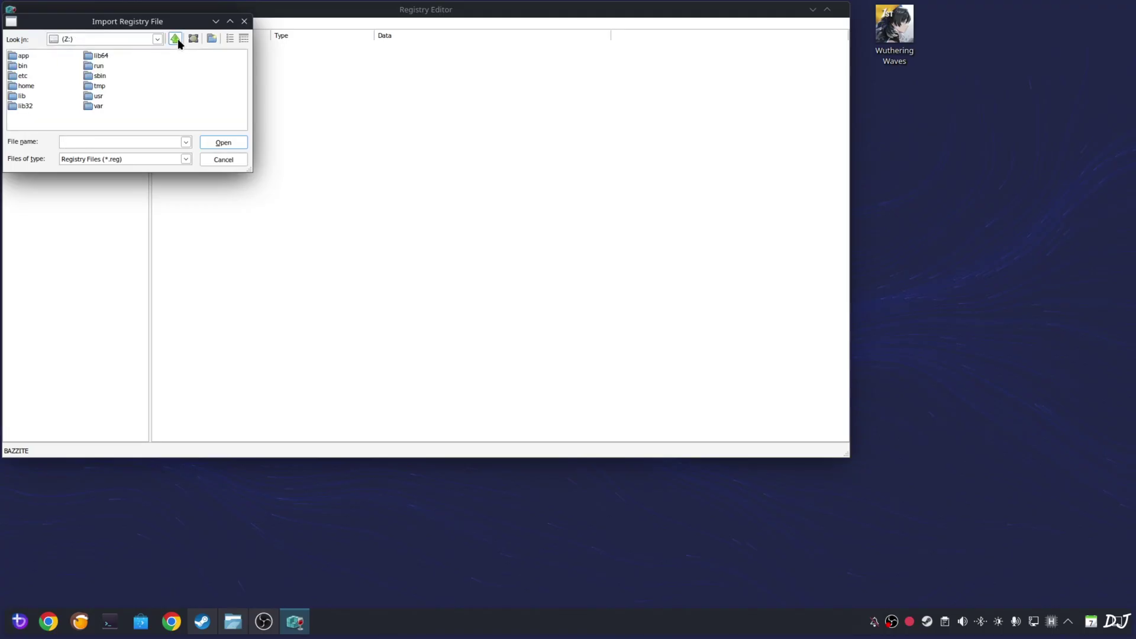
pyautogui.click(177, 39)
pyautogui.doubleClick(21, 76)
pyautogui.doubleClick(36, 87)
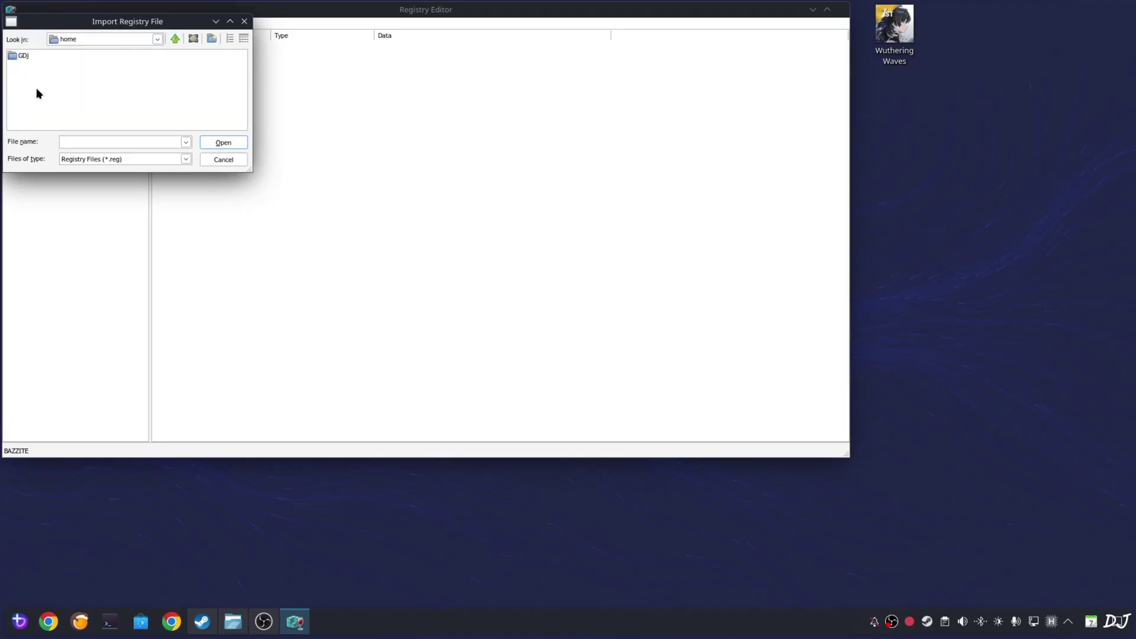
pyautogui.doubleClick(21, 56)
pyautogui.doubleClick(32, 55)
# - Import overlay.reg into the registry and close the Registry Editor
pyautogui.click(38, 57)
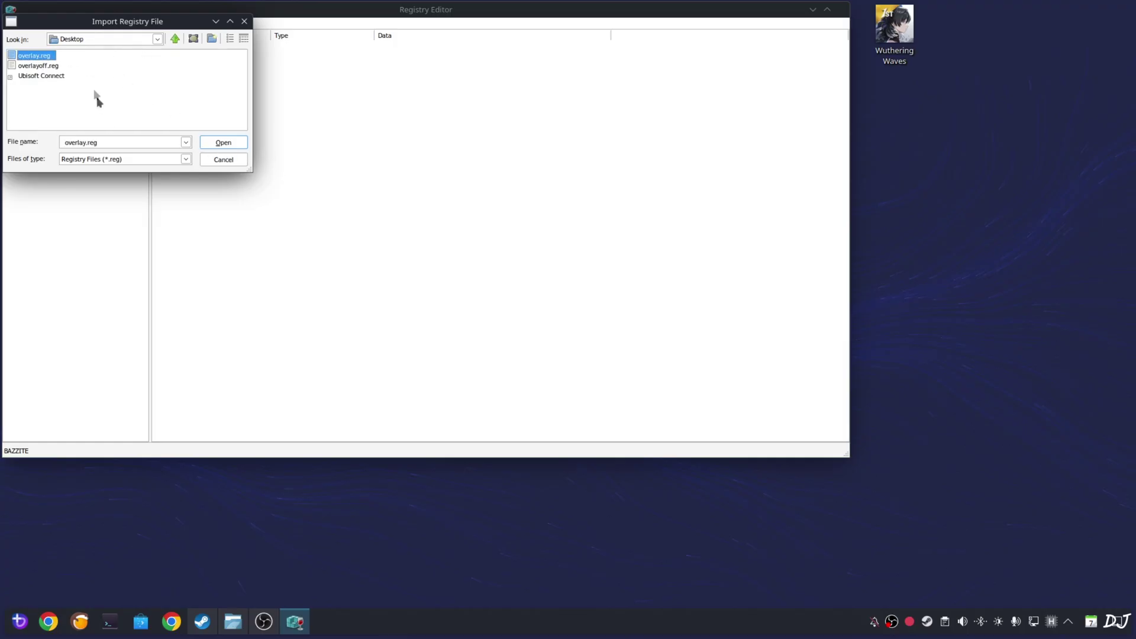
pyautogui.click(237, 142)
pyautogui.click(557, 327)
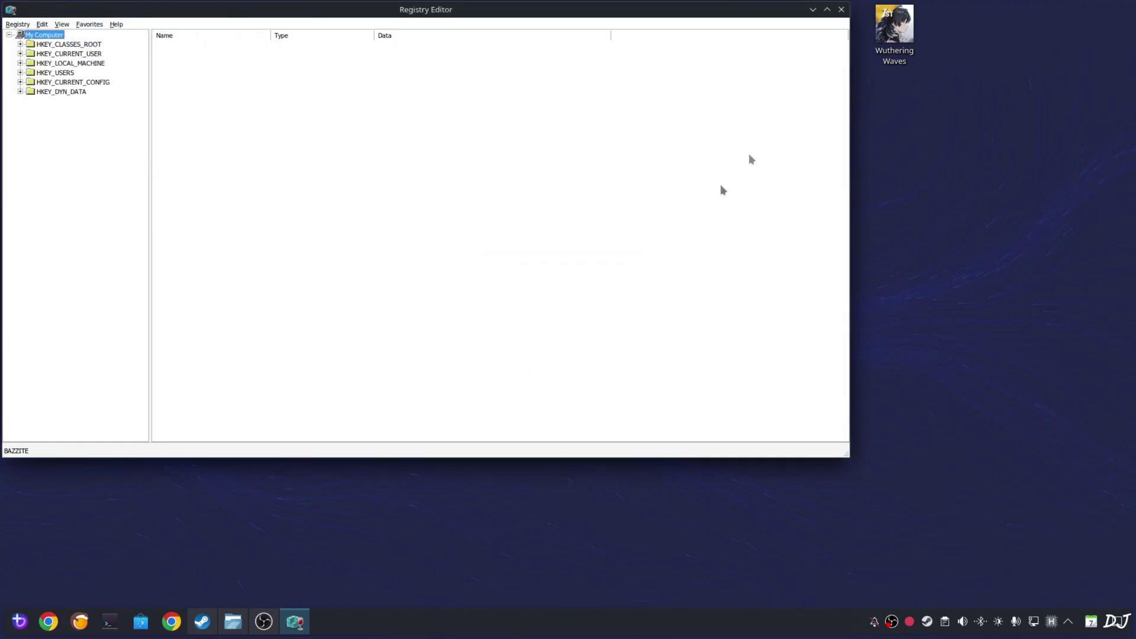
pyautogui.click(841, 9)
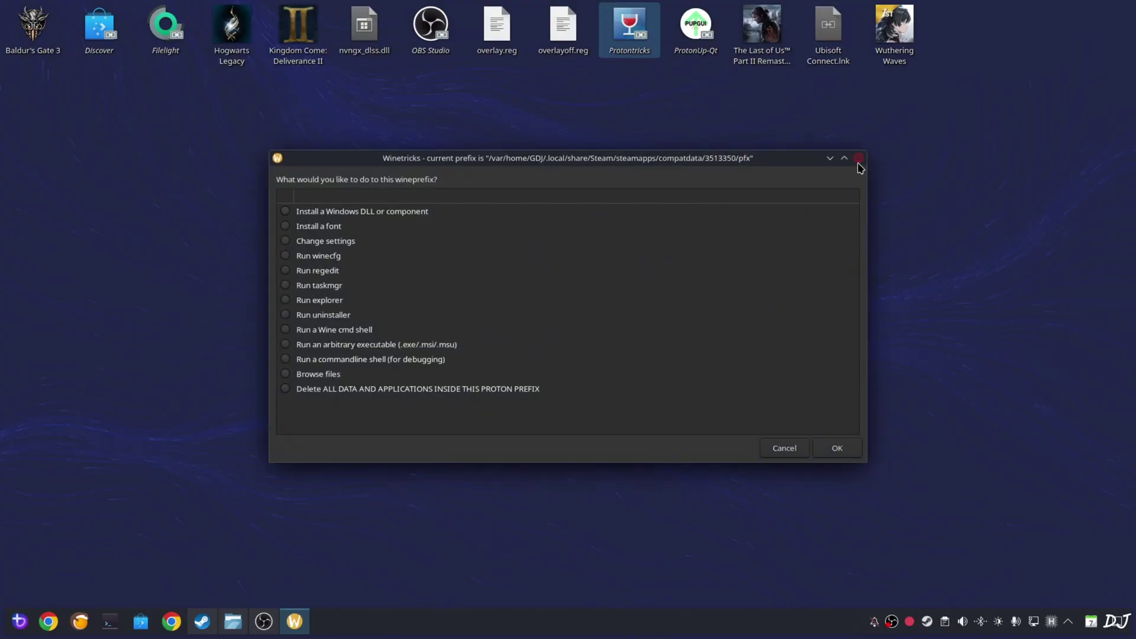
# - Close Winetricks and extract nvngx_dlss.dll from nvngx_dlss_310.3.0.zip into the wuwa/DLSS folder in Dolphin
pyautogui.click(858, 158)
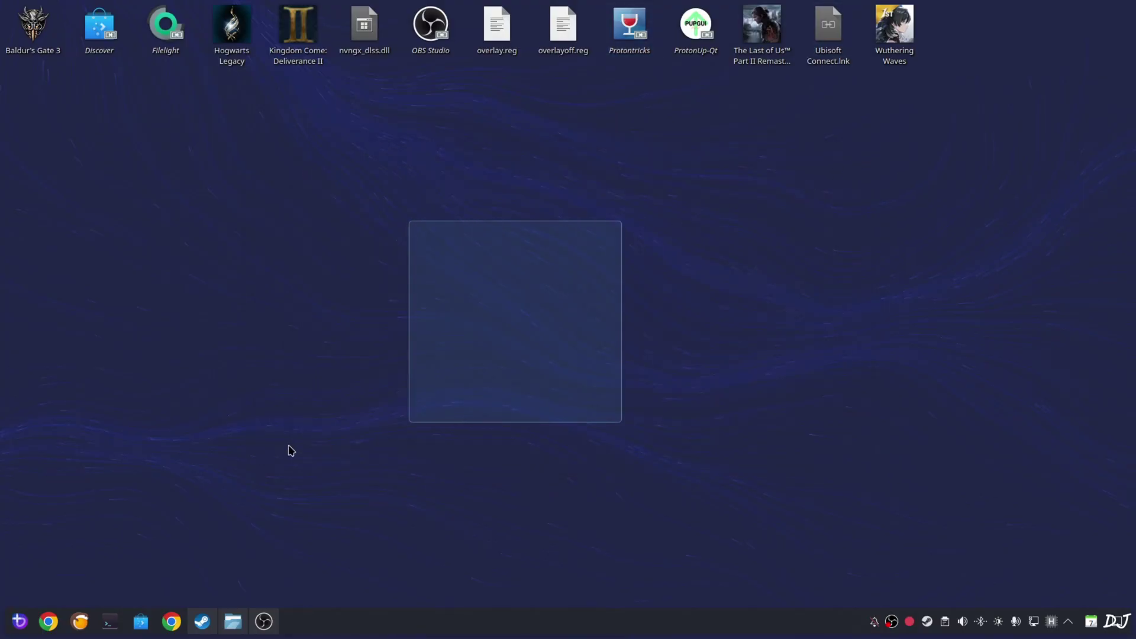
pyautogui.click(232, 622)
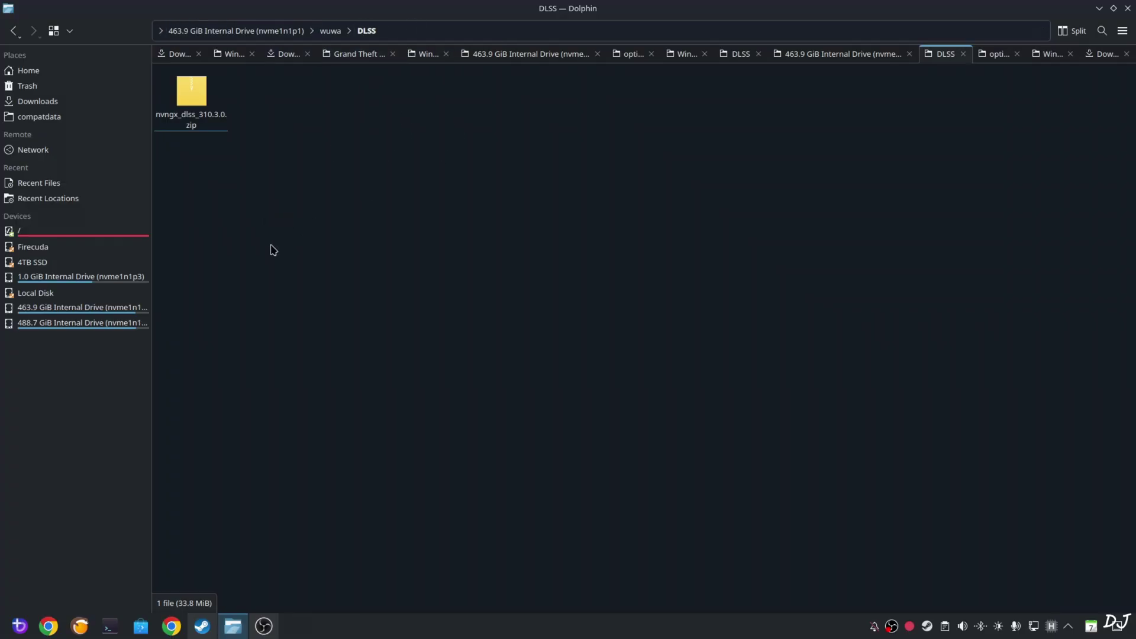
pyautogui.doubleClick(200, 108)
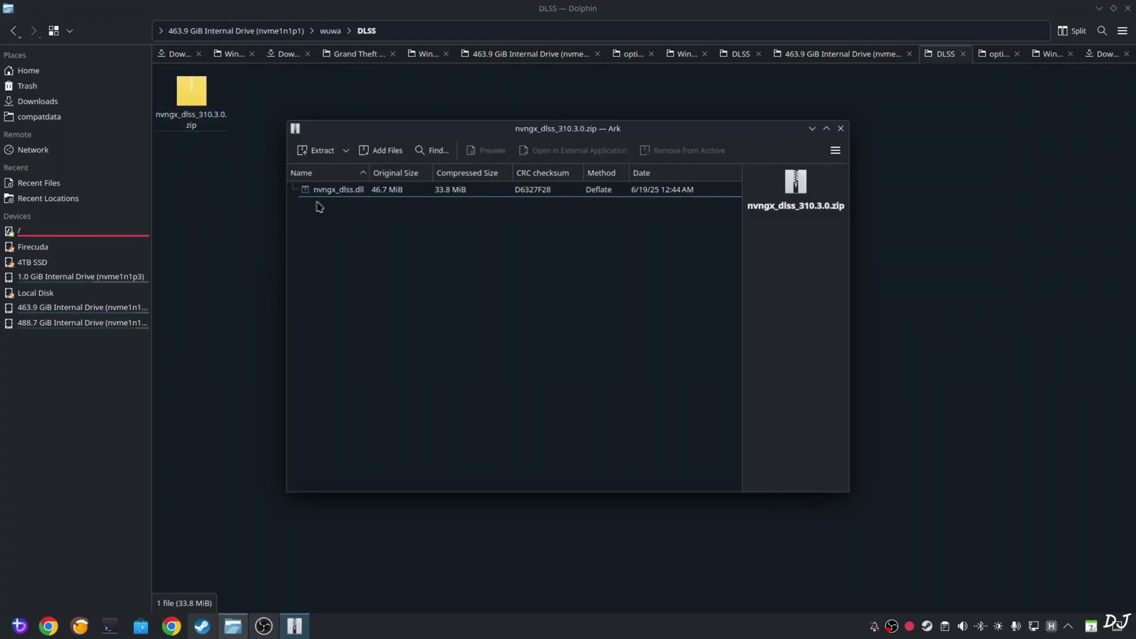
pyautogui.moveTo(341, 192); pyautogui.dragTo(264, 208)
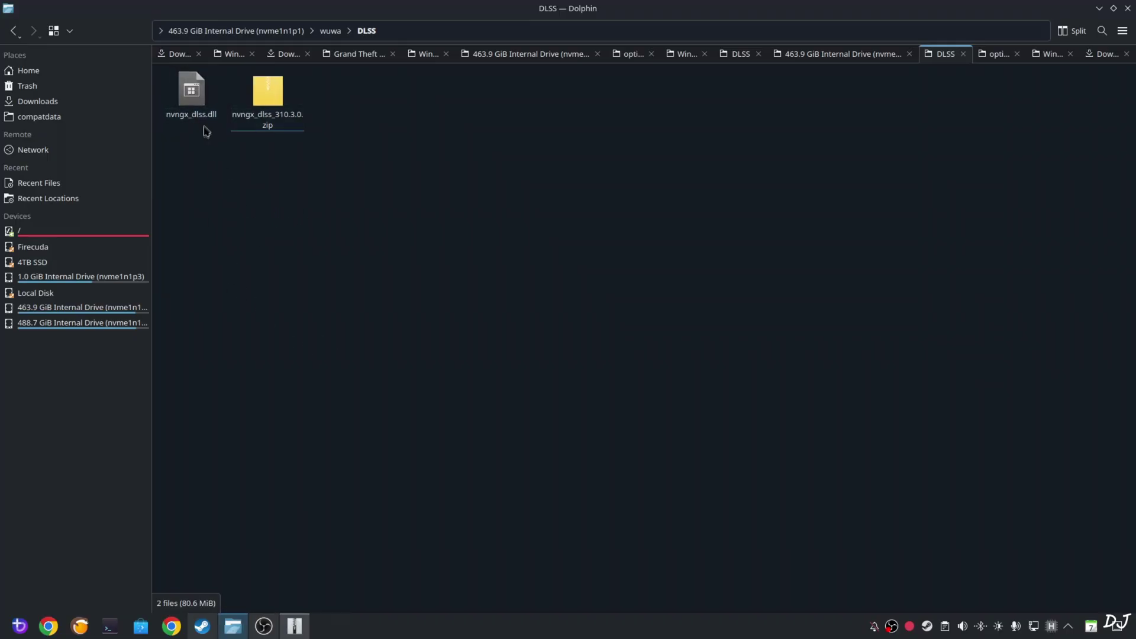
# - Cut the extracted nvngx_dlss.dll and open Wuthering Waves' local files folder from the Steam library
pyautogui.rightClick(197, 106)
pyautogui.click(223, 147)
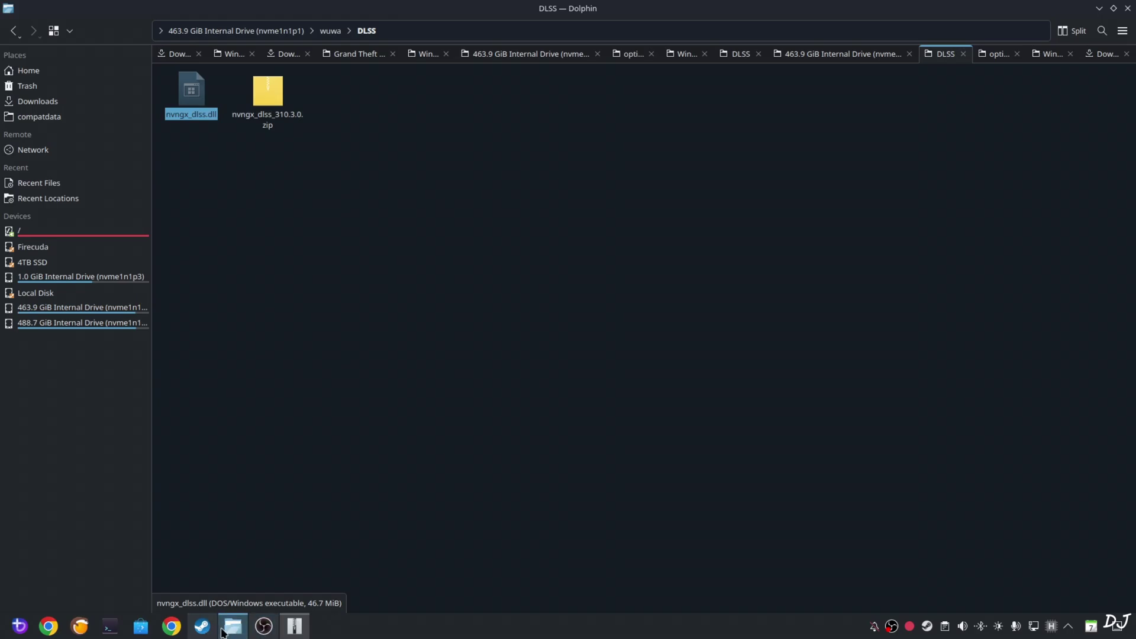
pyautogui.click(202, 626)
pyautogui.rightClick(82, 318)
pyautogui.moveTo(112, 389)
pyautogui.click(211, 410)
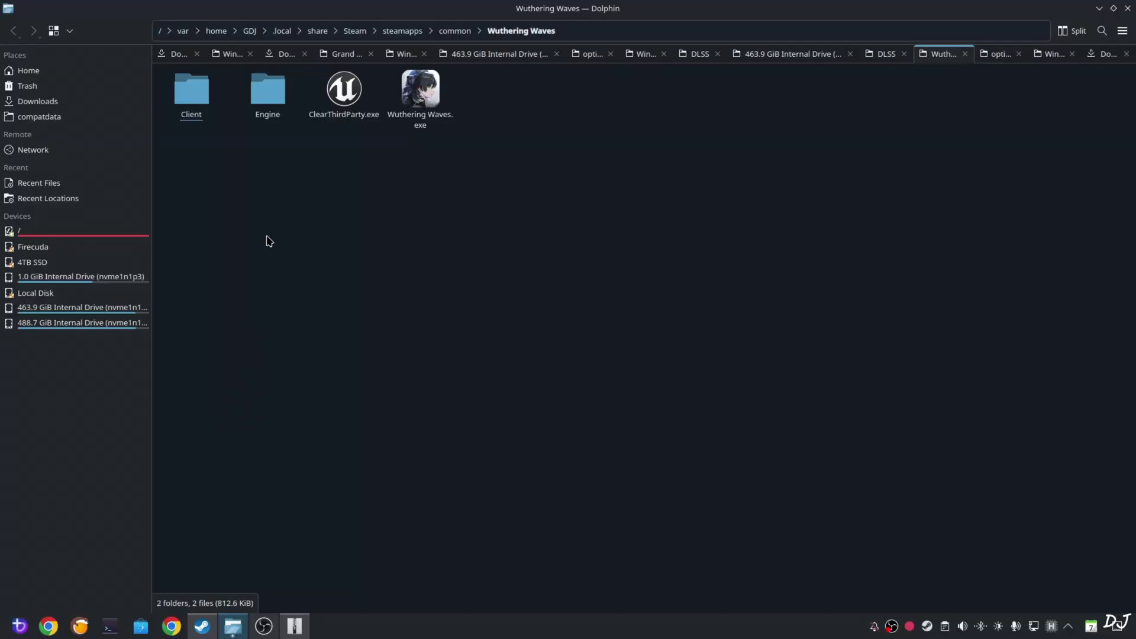
# - Browse from the game folder to Engine/Plugins/Runtime/Nvidia/DLSS/Binaries/ThirdParty/Win64
pyautogui.doubleClick(271, 103)
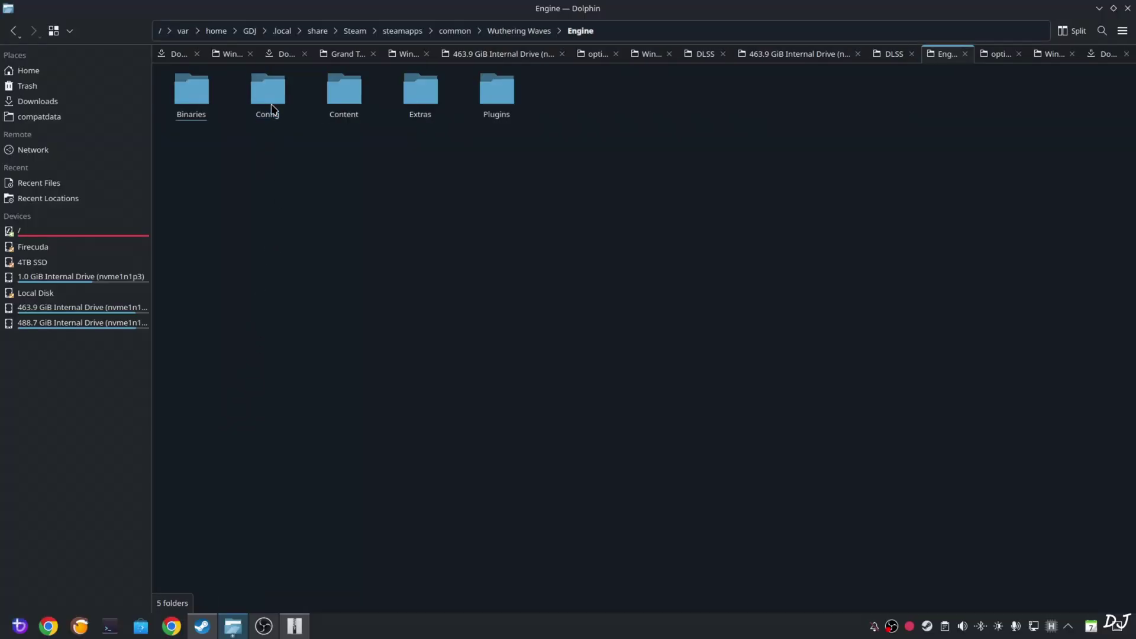
pyautogui.doubleClick(496, 101)
pyautogui.doubleClick(202, 99)
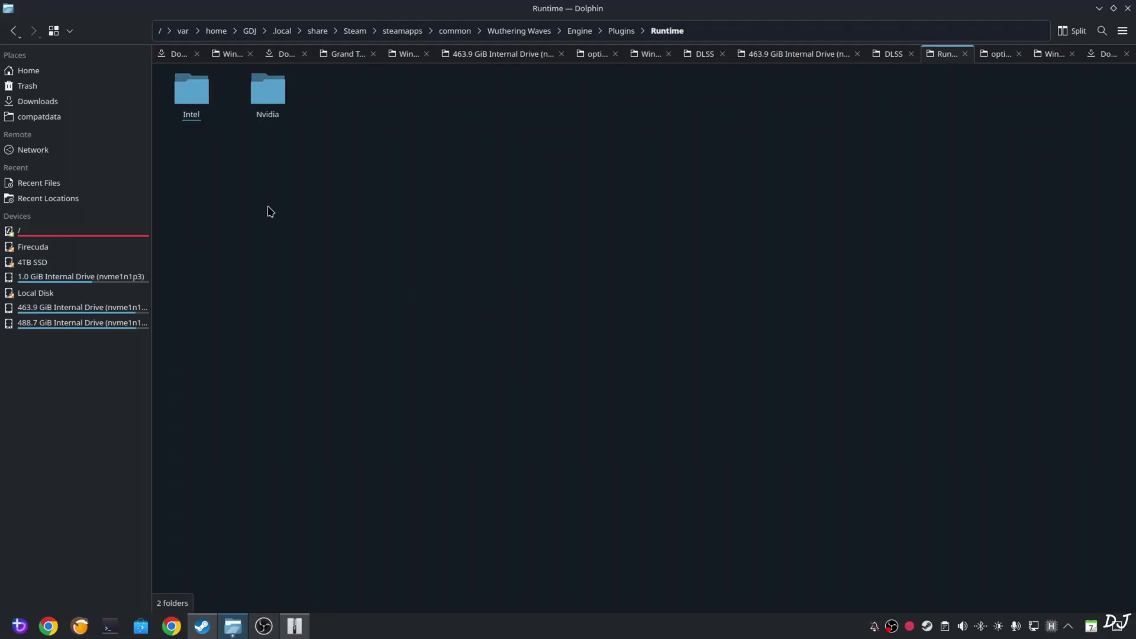
pyautogui.doubleClick(274, 91)
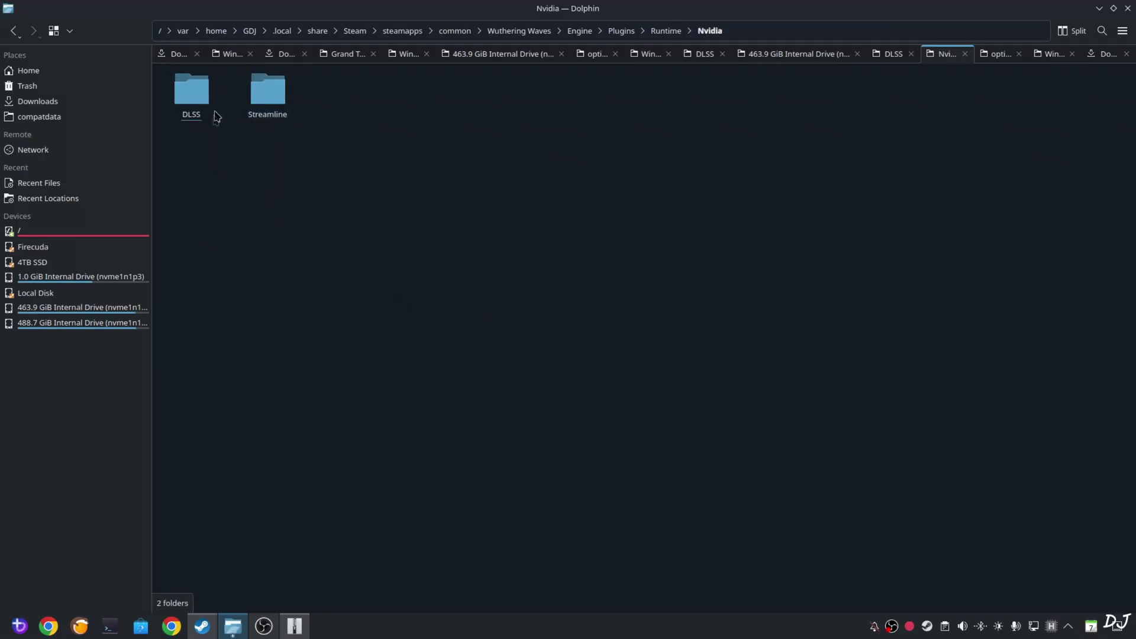
pyautogui.doubleClick(193, 95)
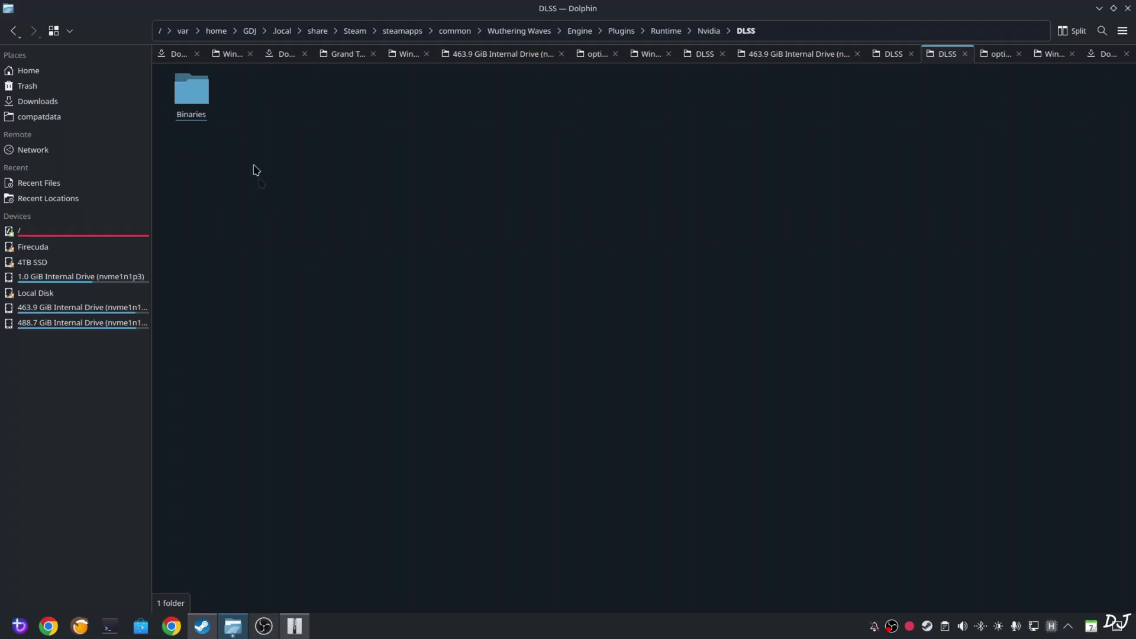
pyautogui.doubleClick(191, 92)
pyautogui.click(197, 89)
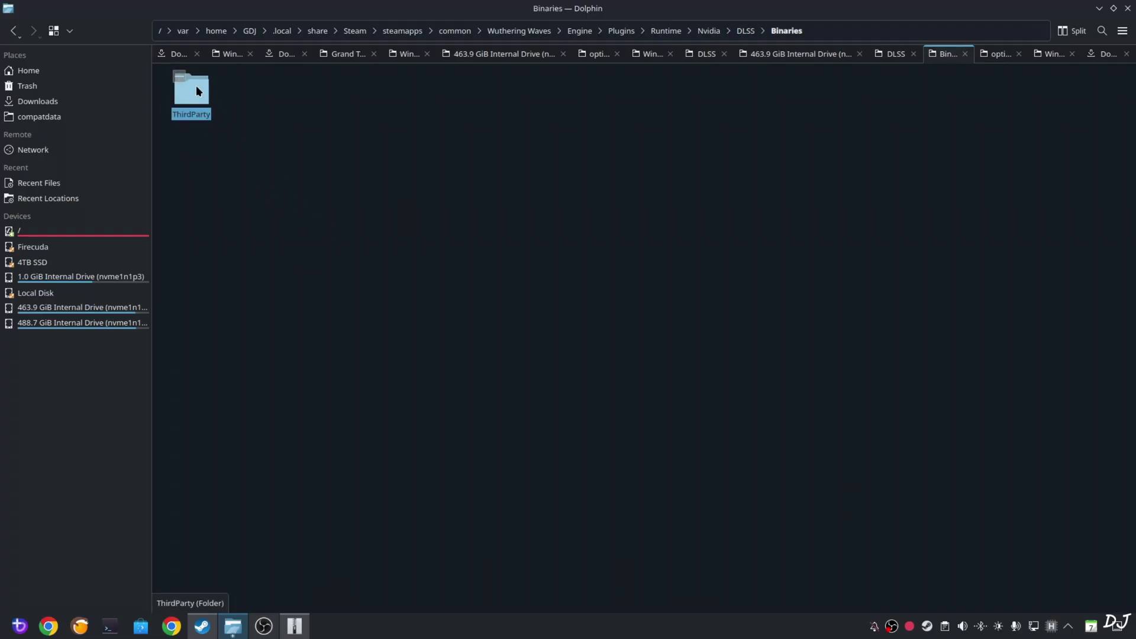
pyautogui.doubleClick(196, 90)
pyautogui.doubleClick(196, 89)
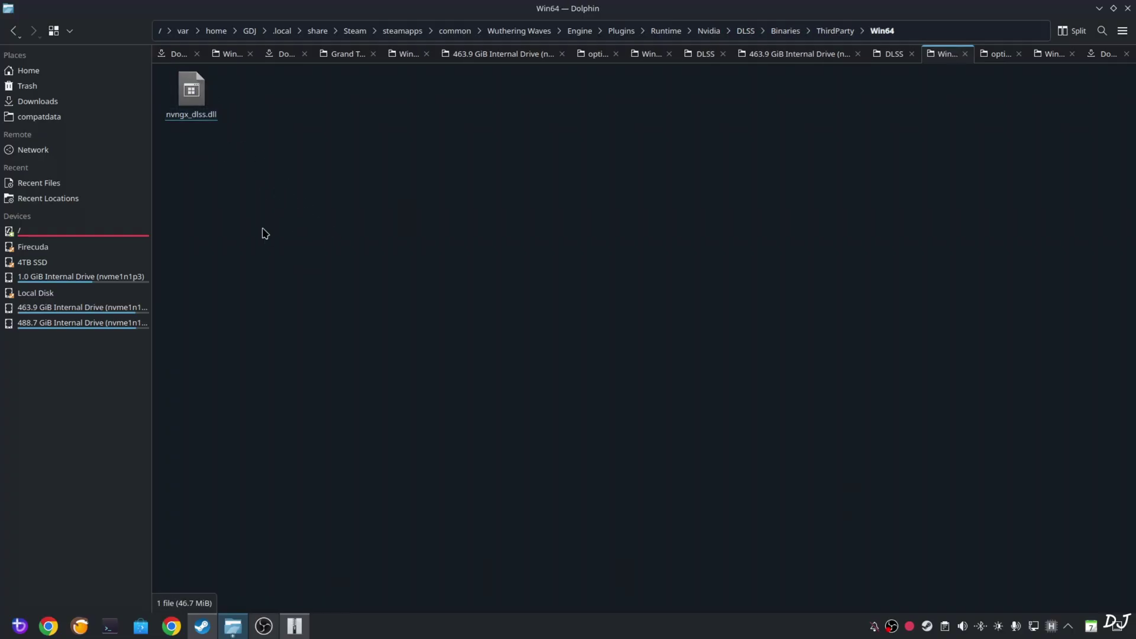
# - Paste the cut nvngx_dlss.dll into the Win64 folder, overwriting the existing file, and close the file manager
pyautogui.rightClick(296, 187)
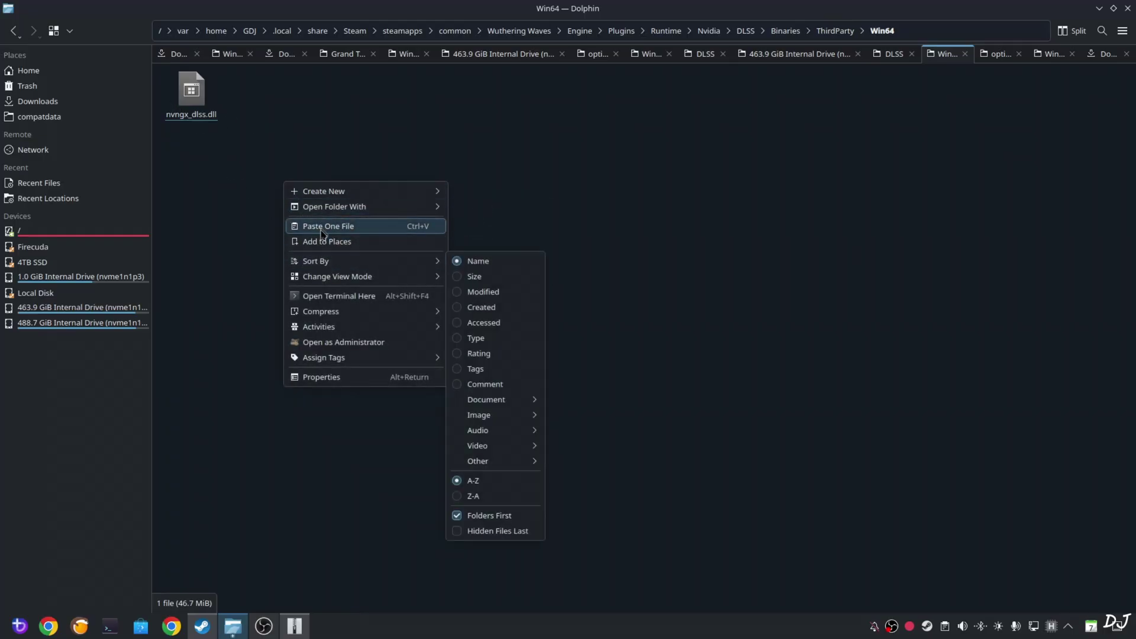
pyautogui.click(359, 227)
pyautogui.click(712, 395)
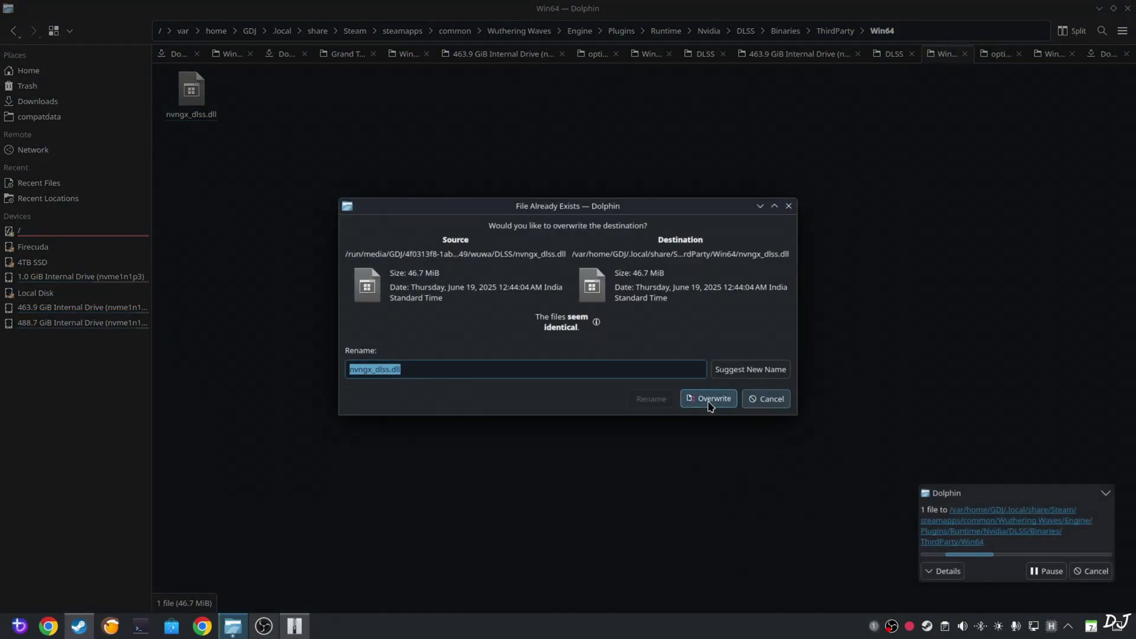
pyautogui.moveTo(669, 367); pyautogui.dragTo(473, 459)
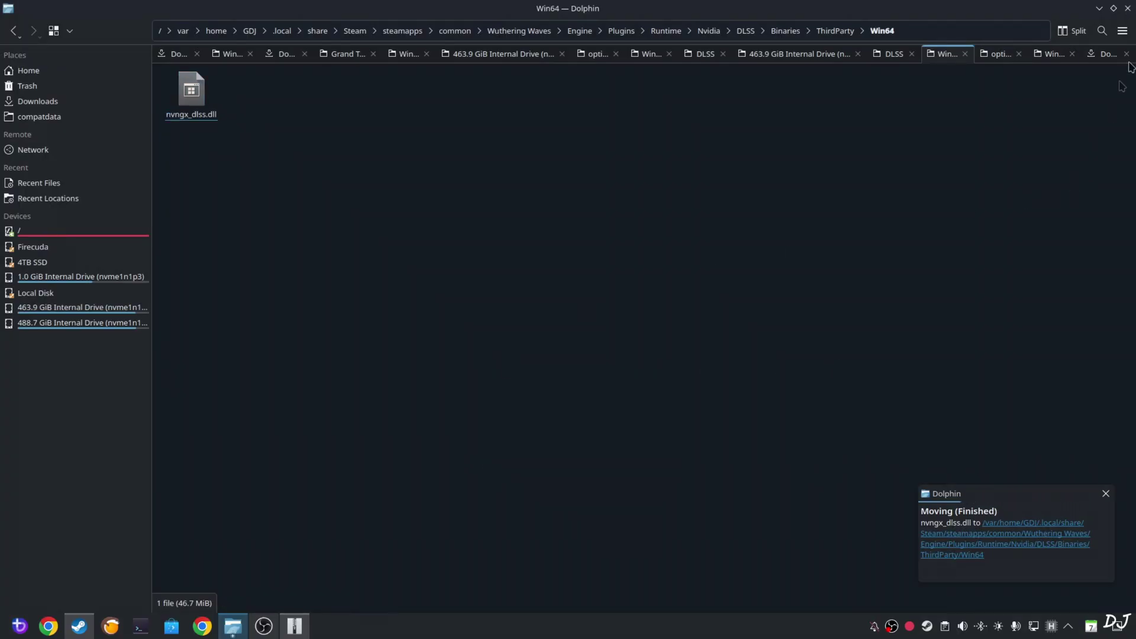
pyautogui.click(1128, 10)
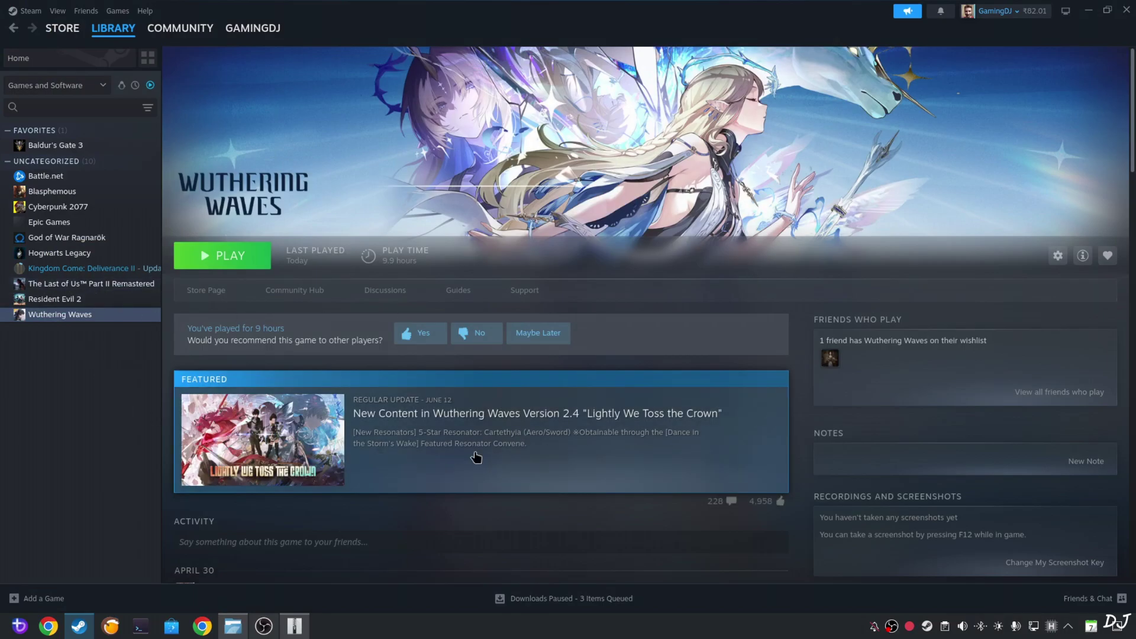
# - Check the launch options and forced compatibility tool in Wuthering Waves' Steam properties, and close the properties
pyautogui.click(1057, 256)
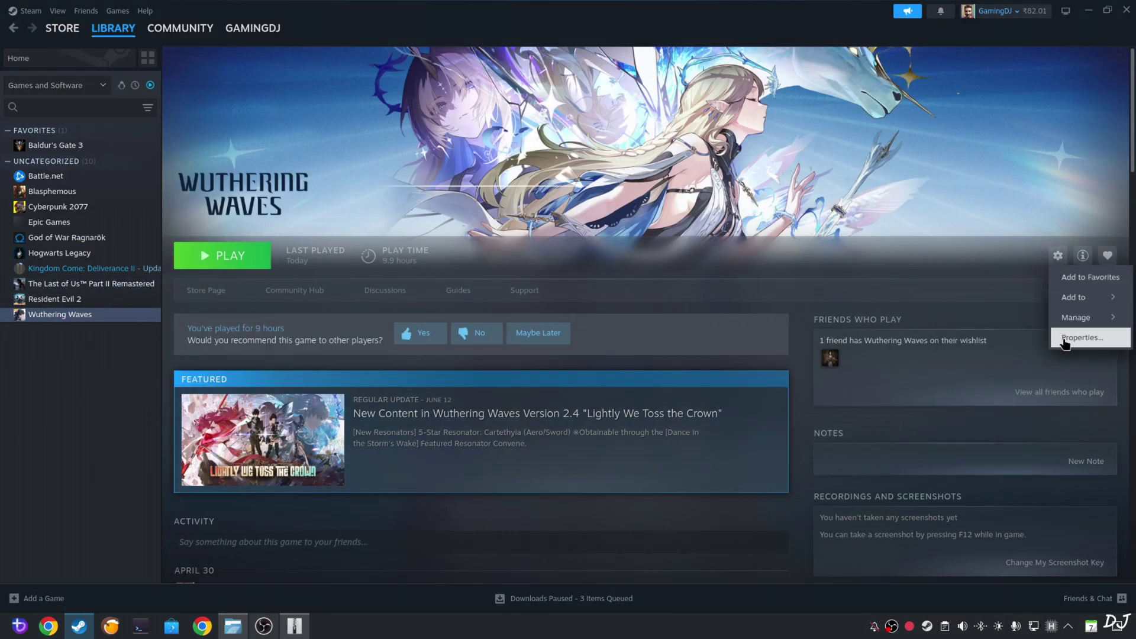
pyautogui.click(1061, 339)
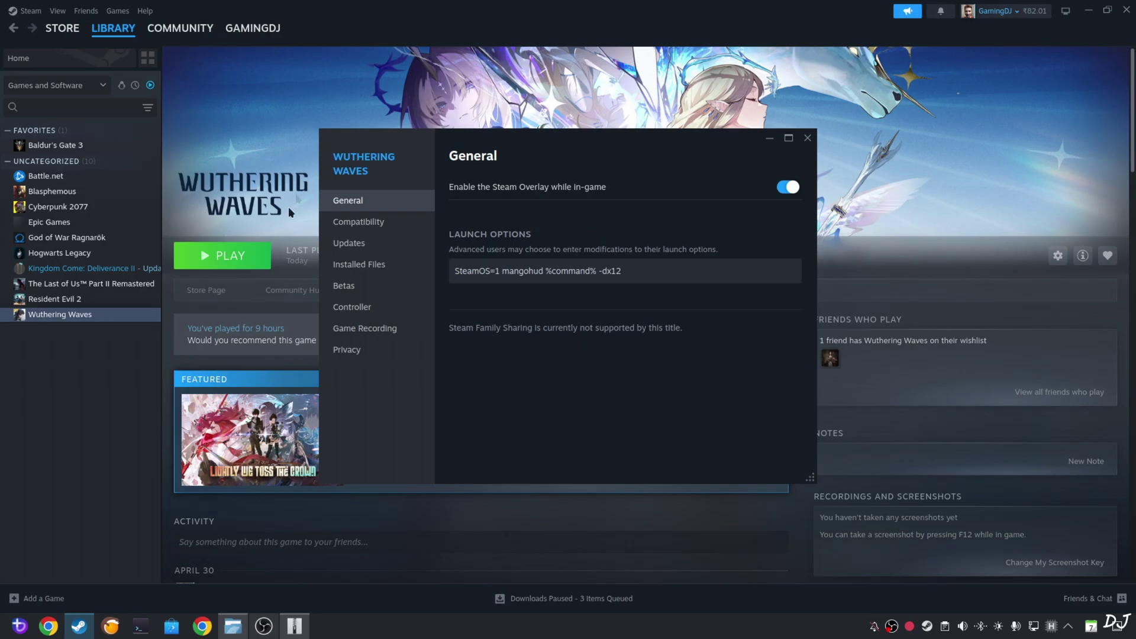
pyautogui.click(388, 224)
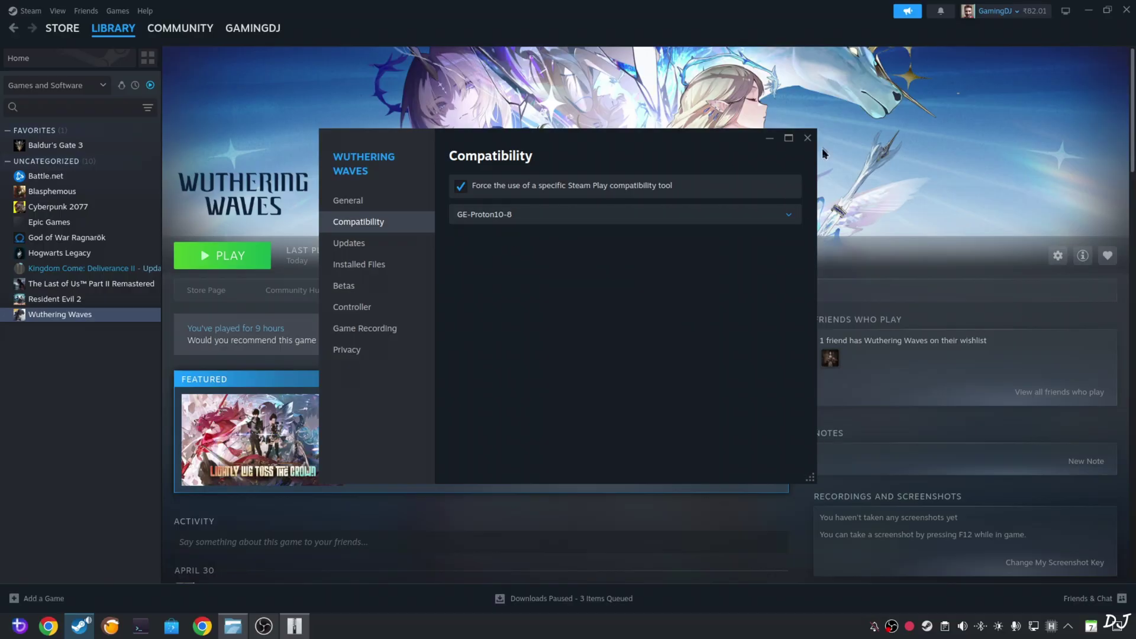
pyautogui.click(807, 138)
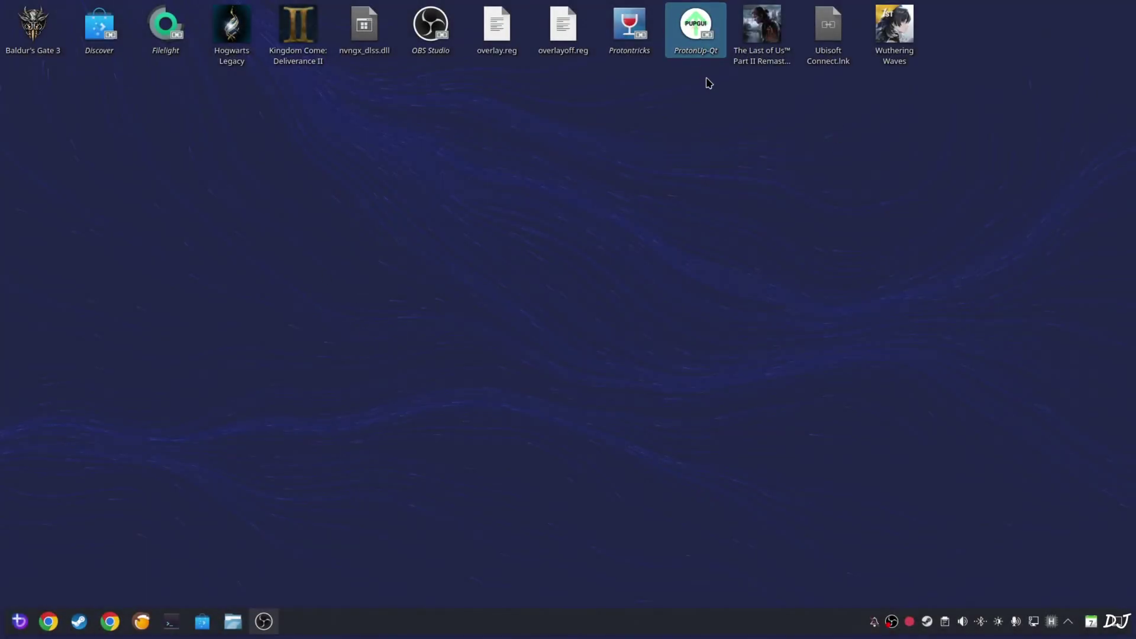
# - Examine the compatibility tools ProtonUp-Qt offers to install, choose GE-Proton, and close the installer without adding a version
pyautogui.doubleClick(706, 35)
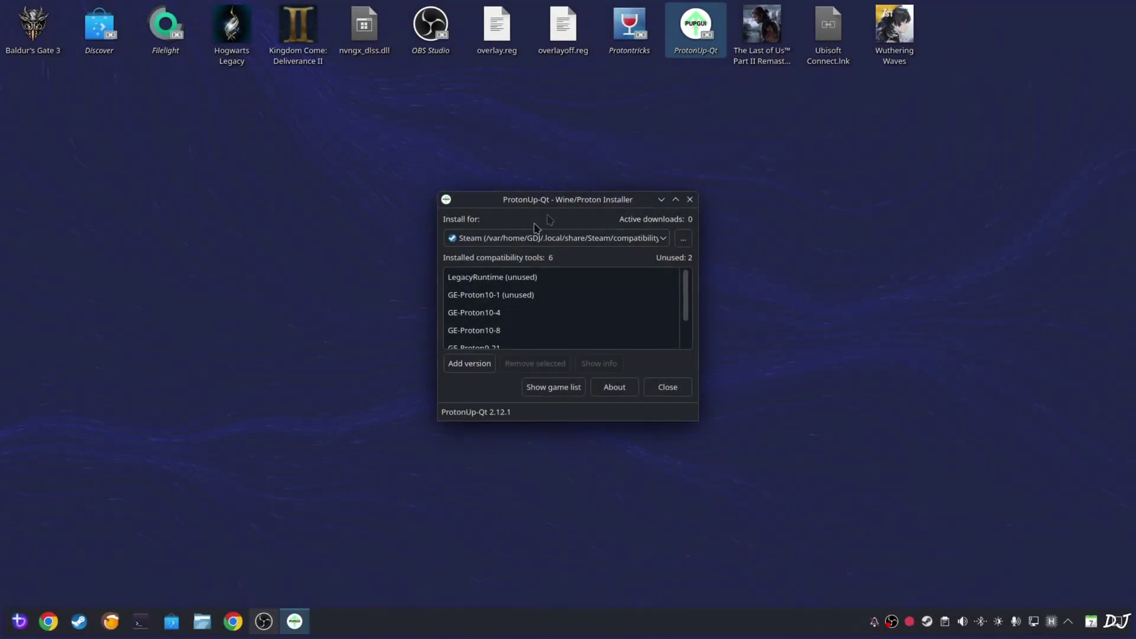
pyautogui.click(458, 363)
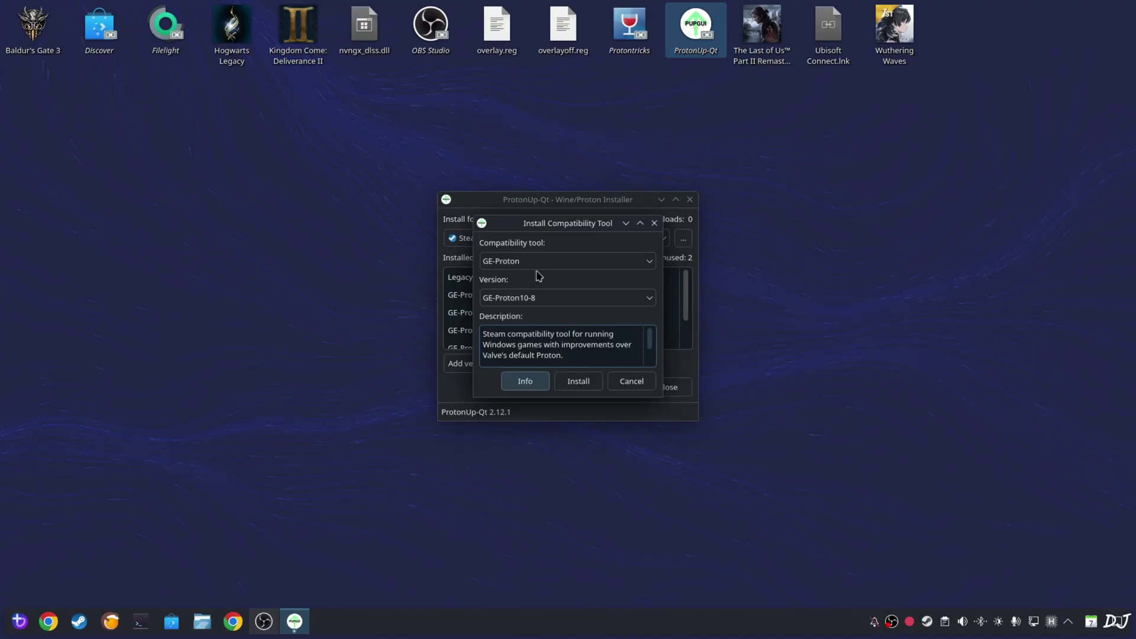
pyautogui.click(543, 263)
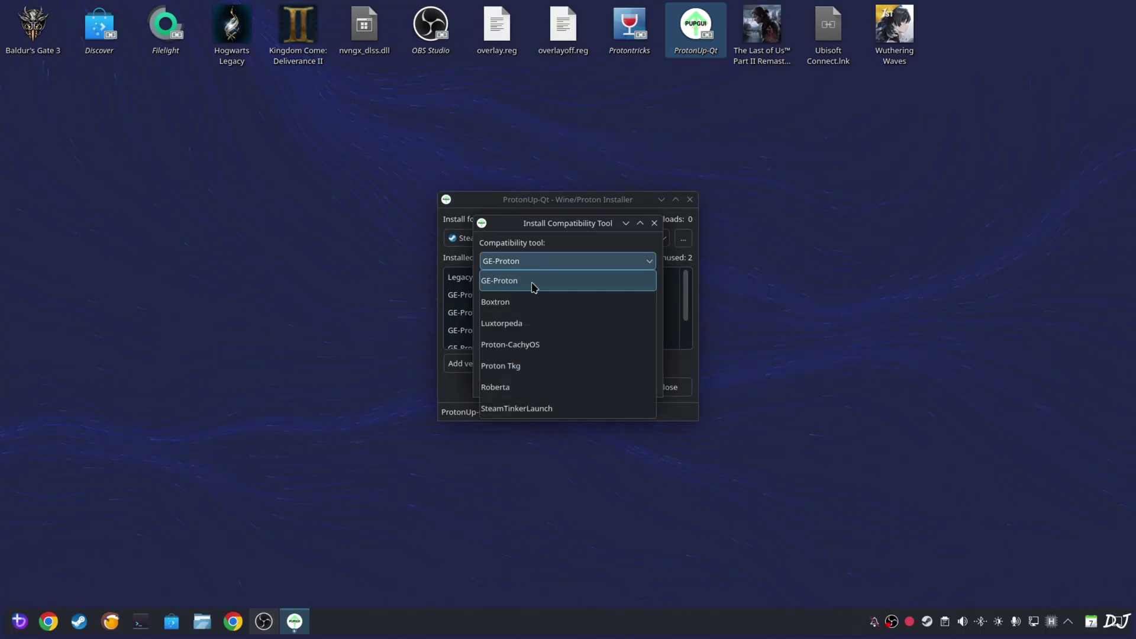
pyautogui.click(523, 283)
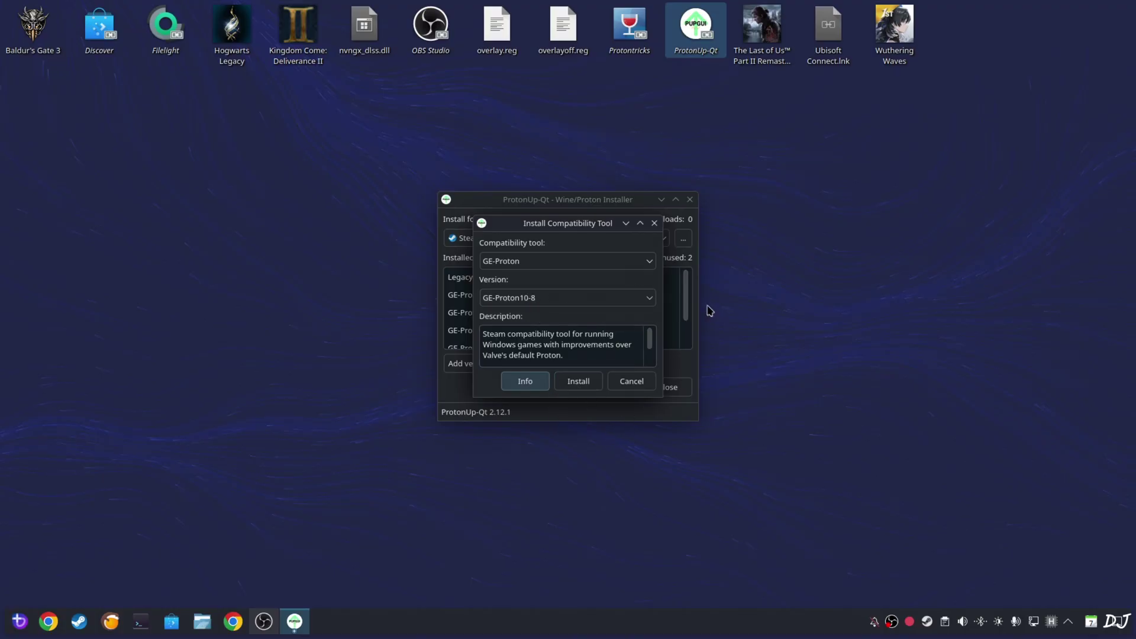
pyautogui.click(656, 223)
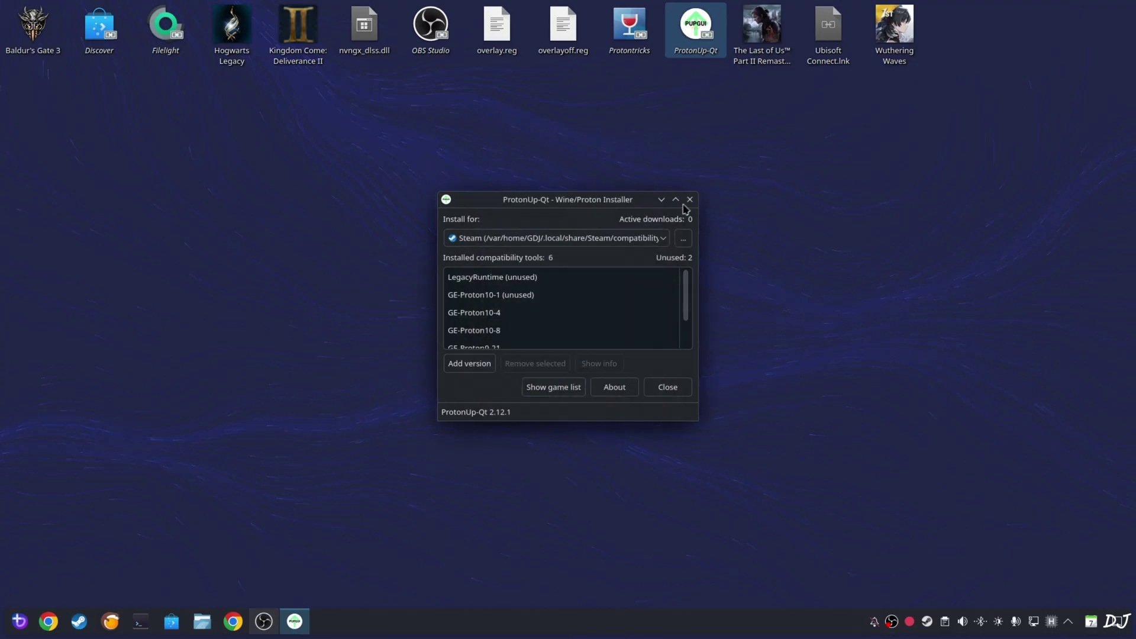
pyautogui.click(690, 200)
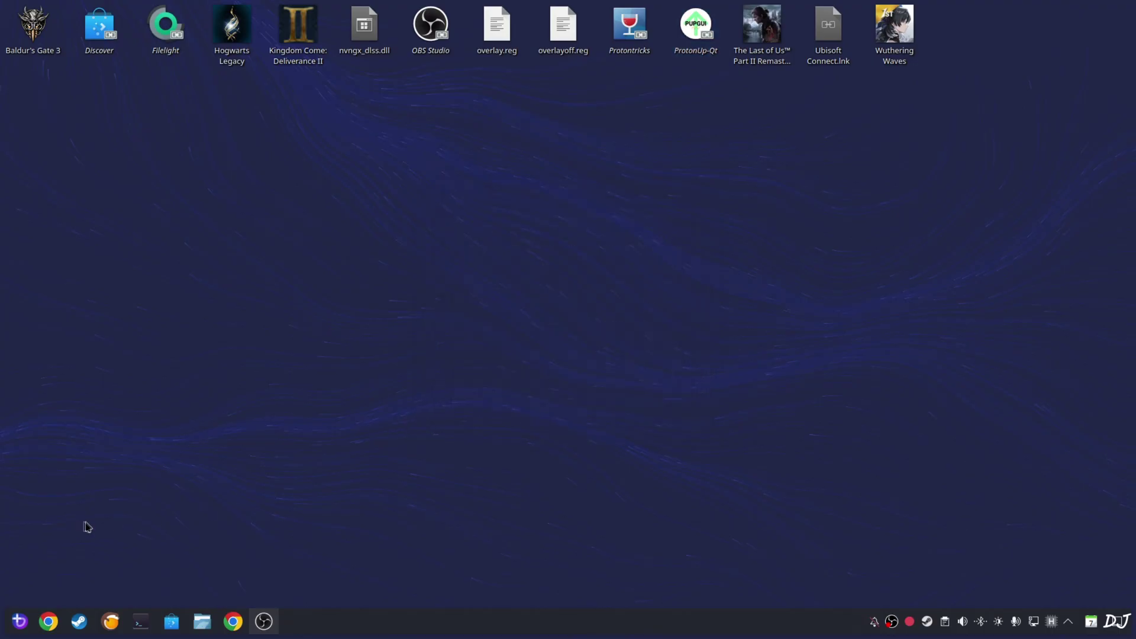
# - Launch Wuthering Waves from Steam, get through the agreement, announcement and patching notices, and choose the SEA server
pyautogui.click(79, 618)
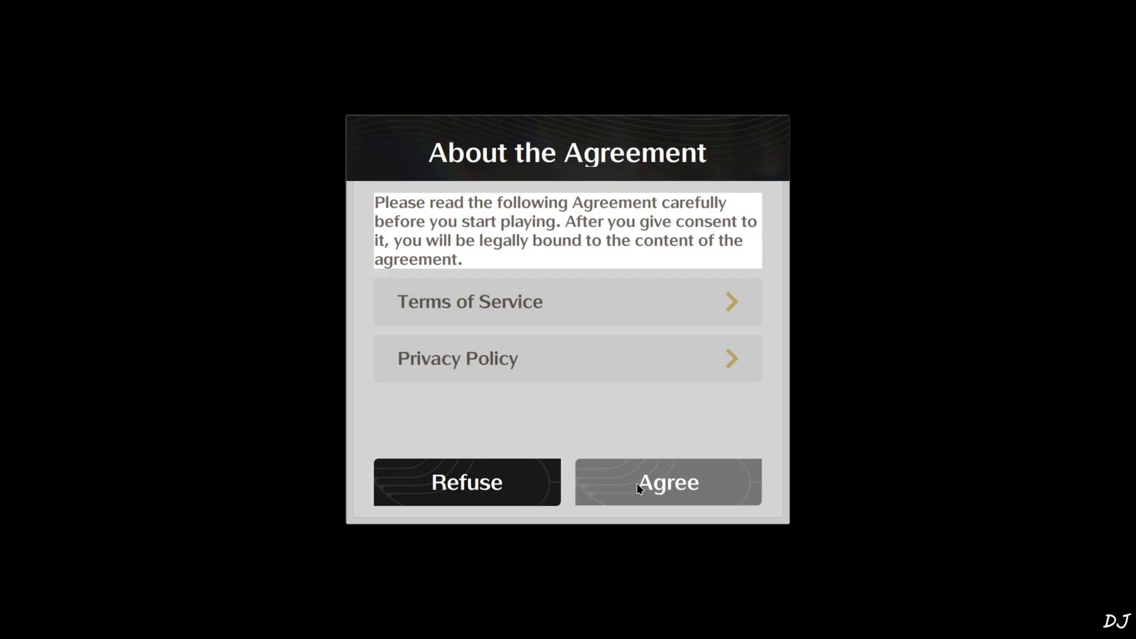
pyautogui.click(636, 483)
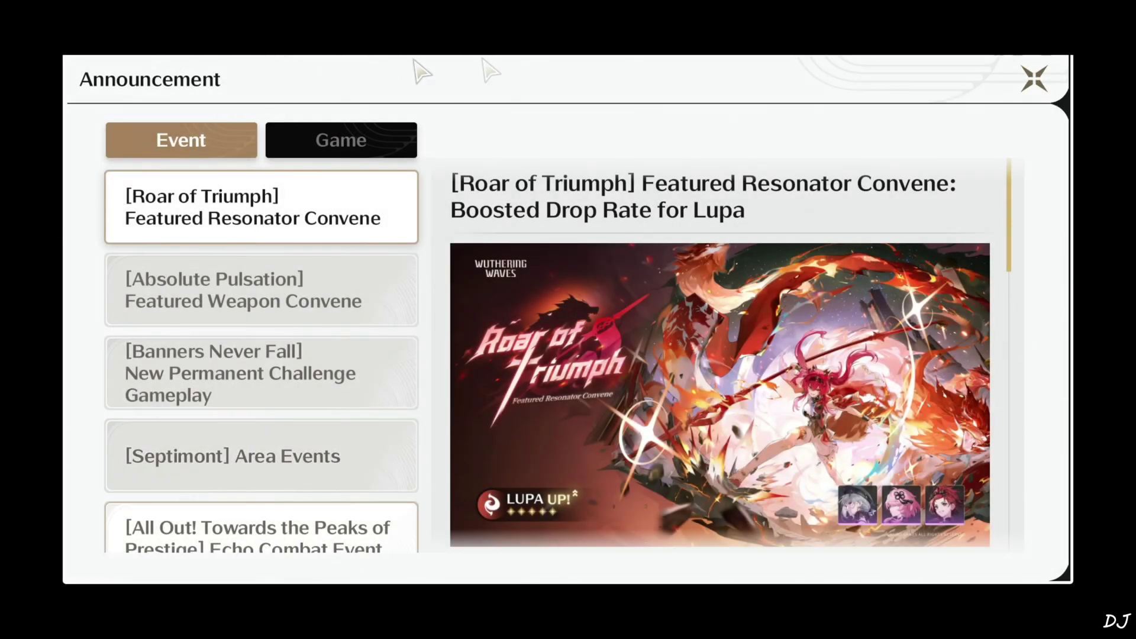
pyautogui.click(1039, 83)
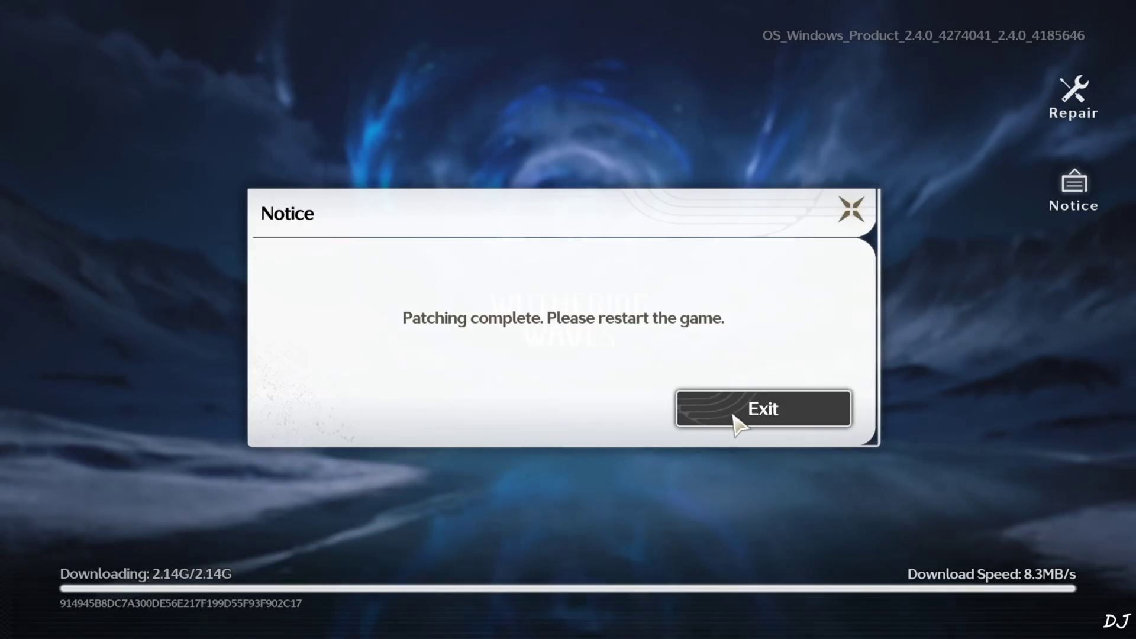
pyautogui.click(734, 416)
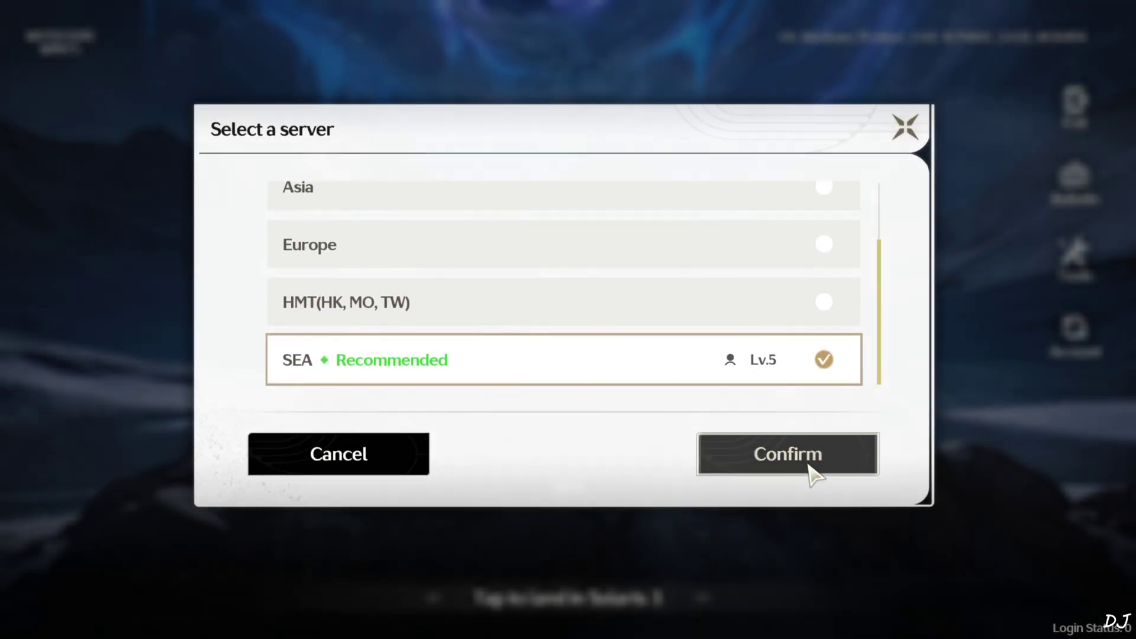
pyautogui.click(809, 464)
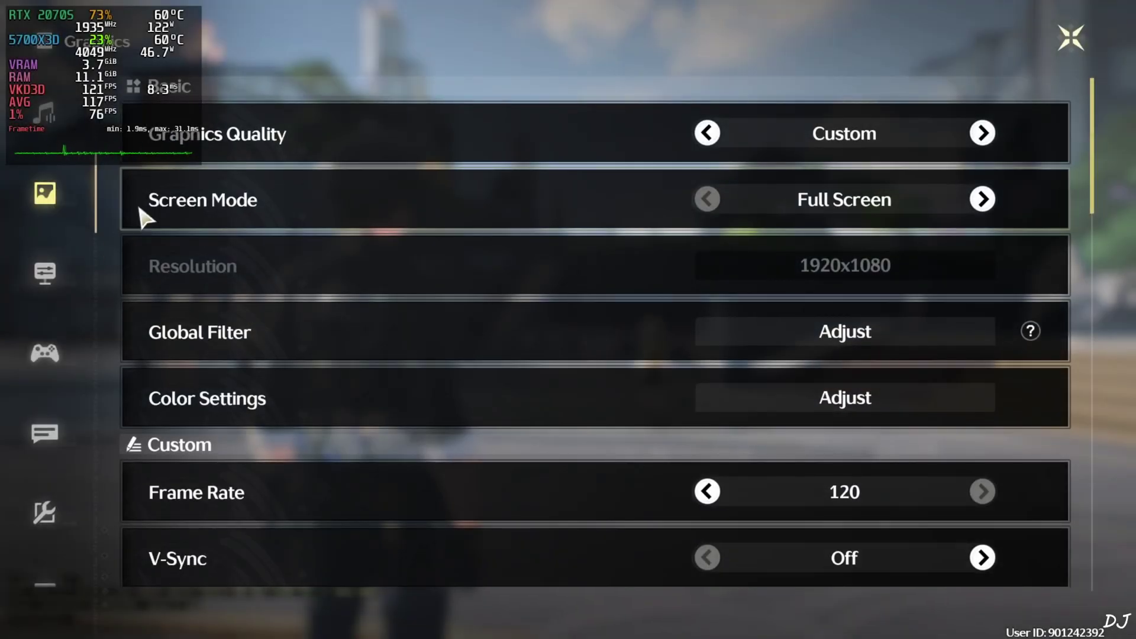
# - Open the Global Filter adjustment and apply the Default filter at (0,0)
pyautogui.click(806, 332)
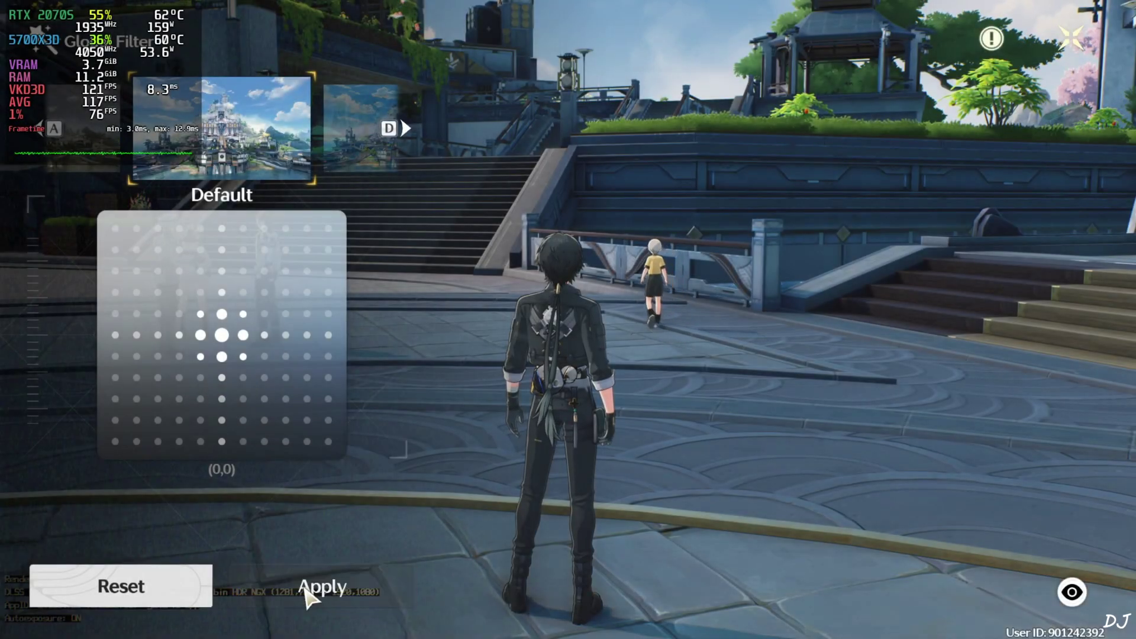
pyautogui.click(314, 588)
pyautogui.click(400, 263)
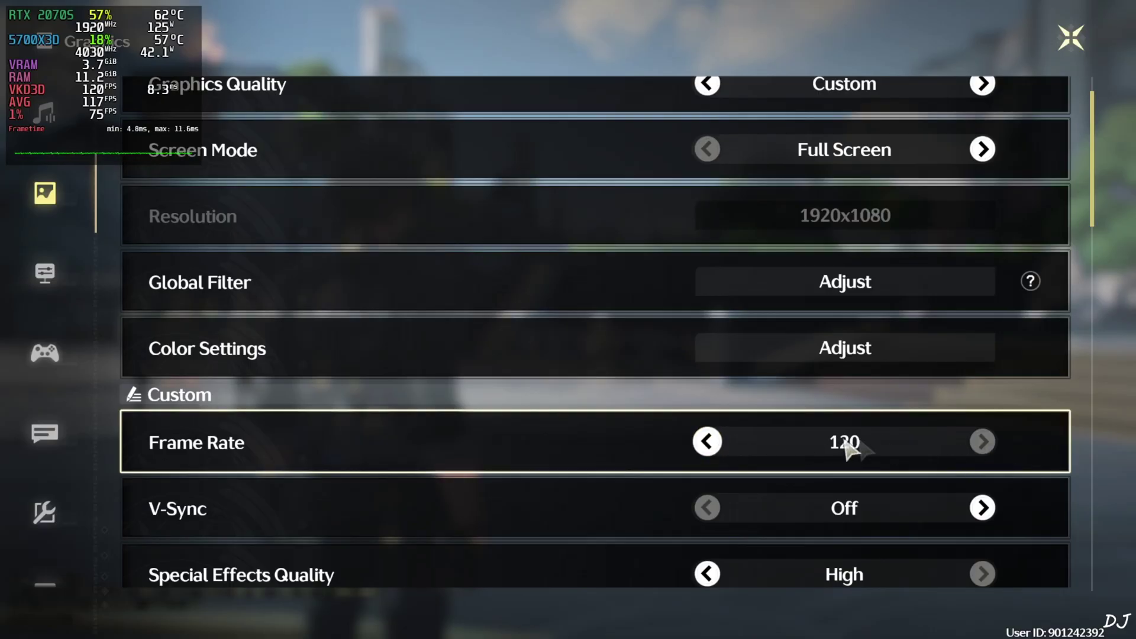
# - Examine the Custom graphics settings from Frame Rate through the shadow, LOD, volumetric and motion blur options down to Crowd Density
pyautogui.scroll(-3, 317, 443)
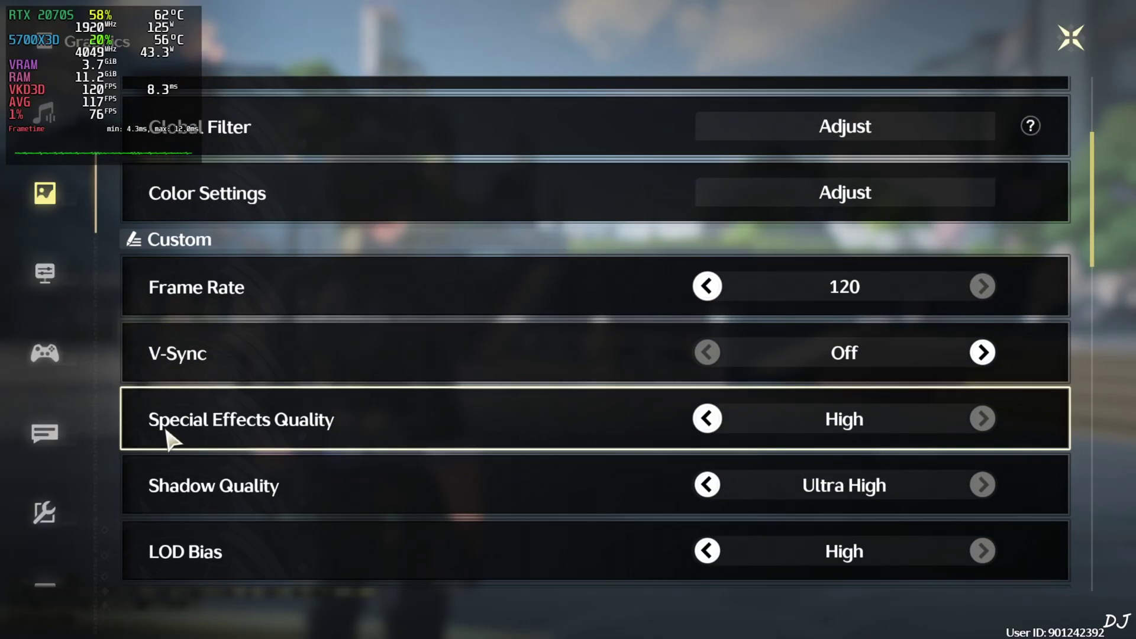
pyautogui.scroll(-2, 262, 432)
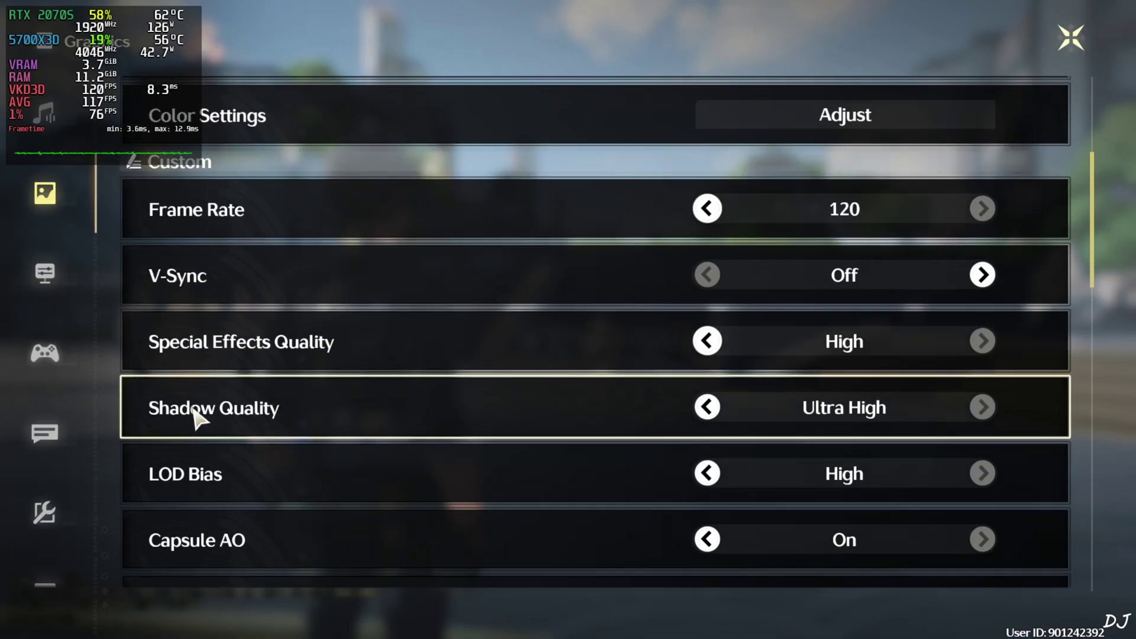
pyautogui.scroll(-2, 391, 397)
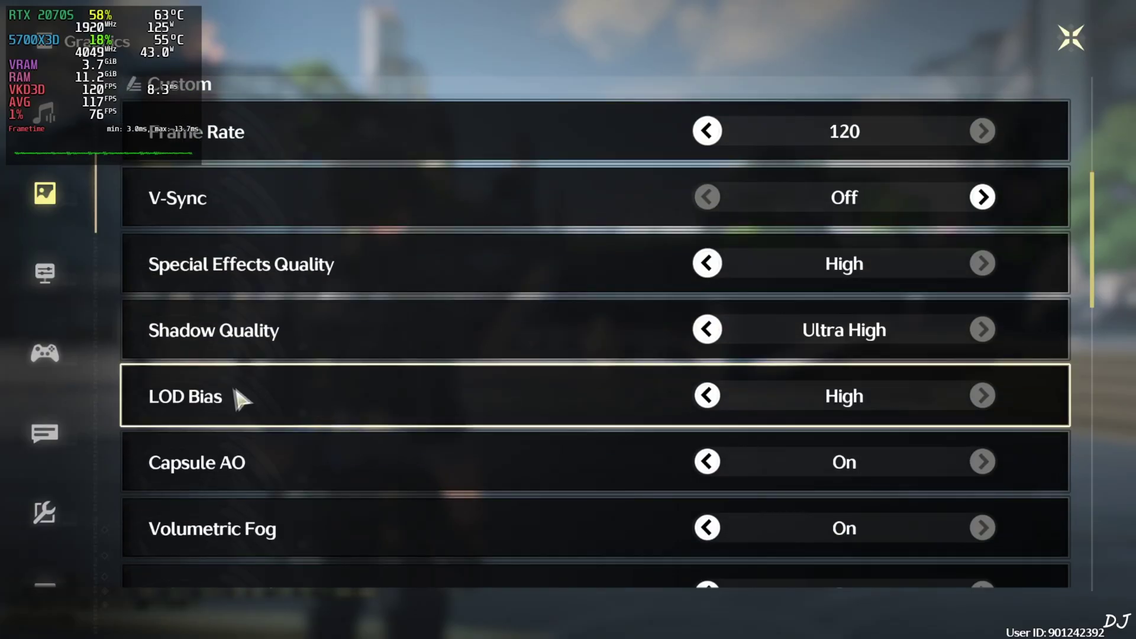
pyautogui.scroll(-1, 934, 390)
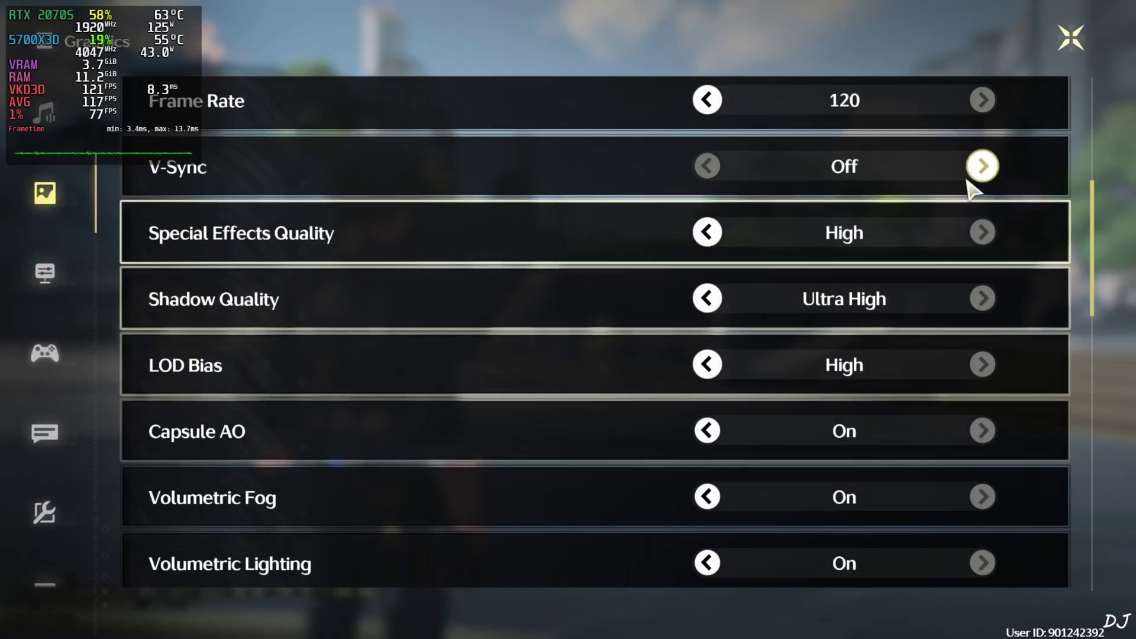
pyautogui.scroll(-1, 370, 412)
pyautogui.scroll(-2, 361, 402)
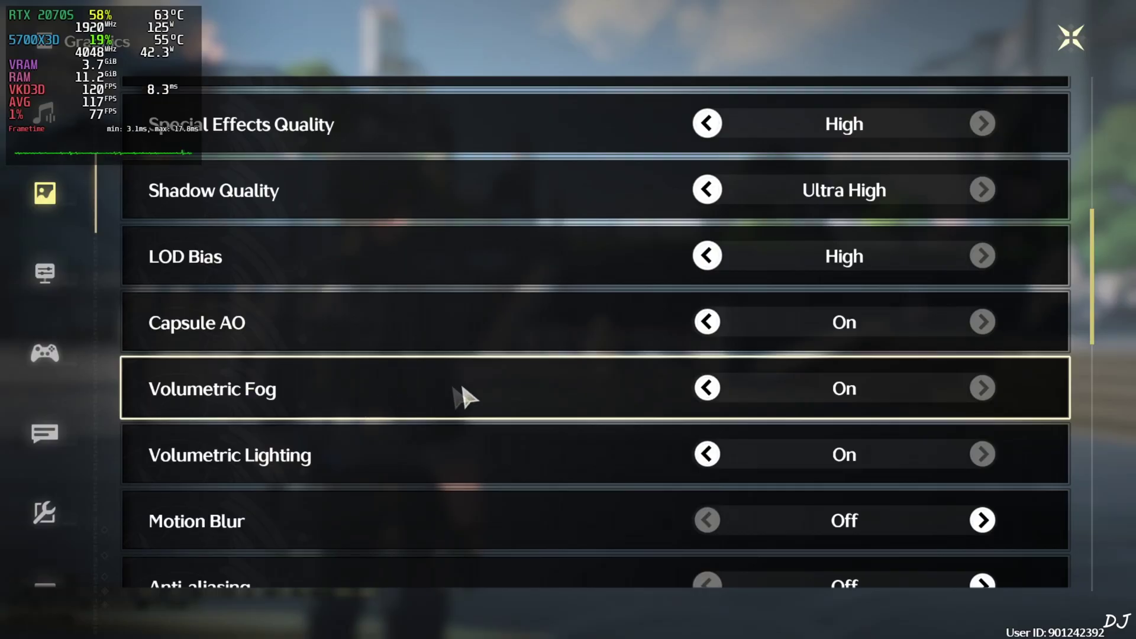
pyautogui.scroll(-1, 355, 397)
pyautogui.scroll(-2, 307, 385)
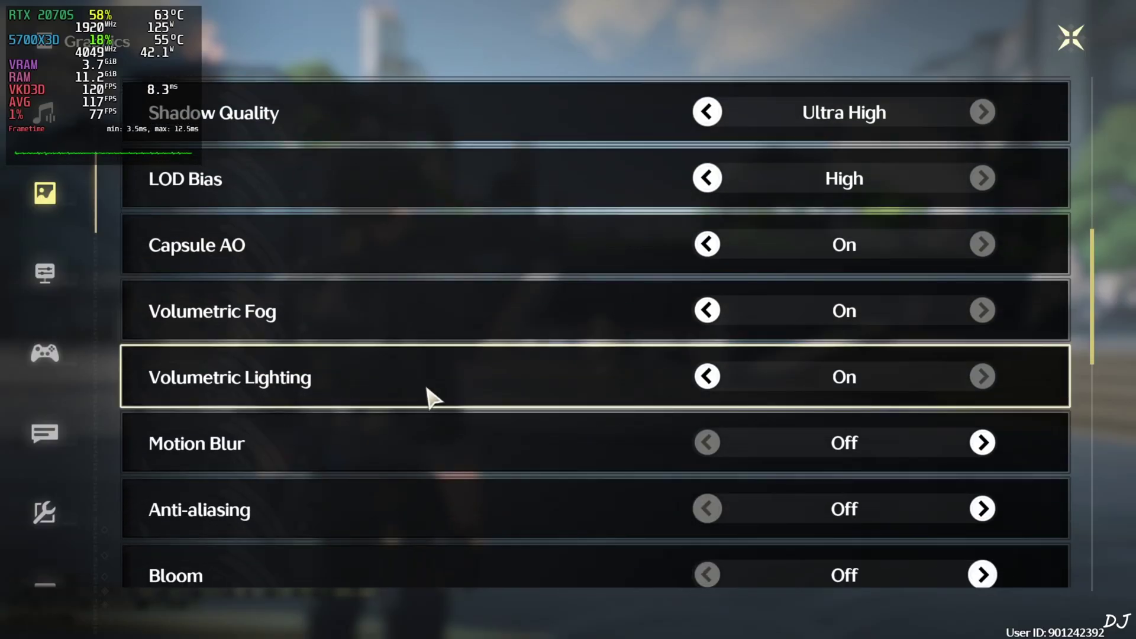
pyautogui.scroll(-1, 431, 382)
pyautogui.scroll(-2, 562, 406)
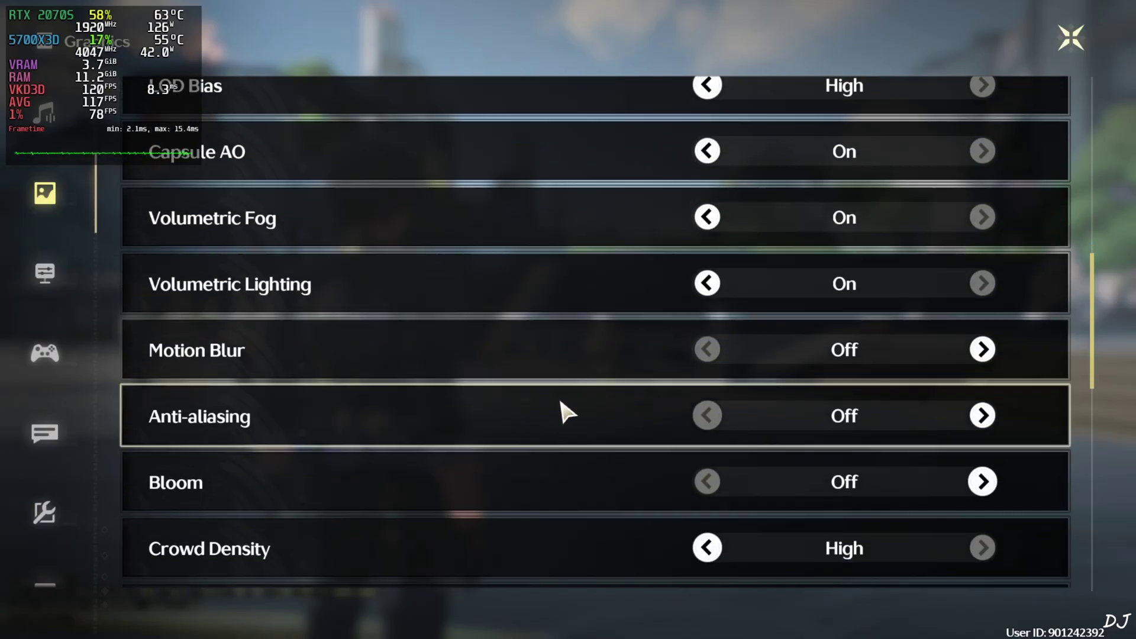
# - Turn on Anti-aliasing and review the remaining graphics settings through NVIDIA DLSS, Super Resolution and Sharpening
pyautogui.click(982, 416)
pyautogui.scroll(-1, 976, 438)
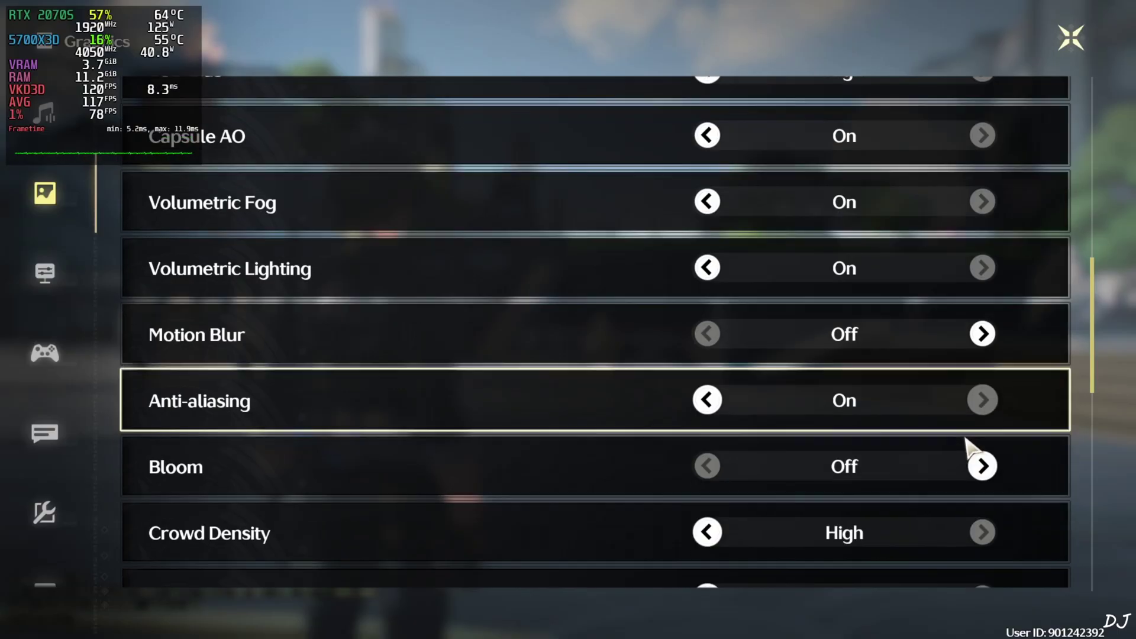
pyautogui.scroll(-3, 684, 459)
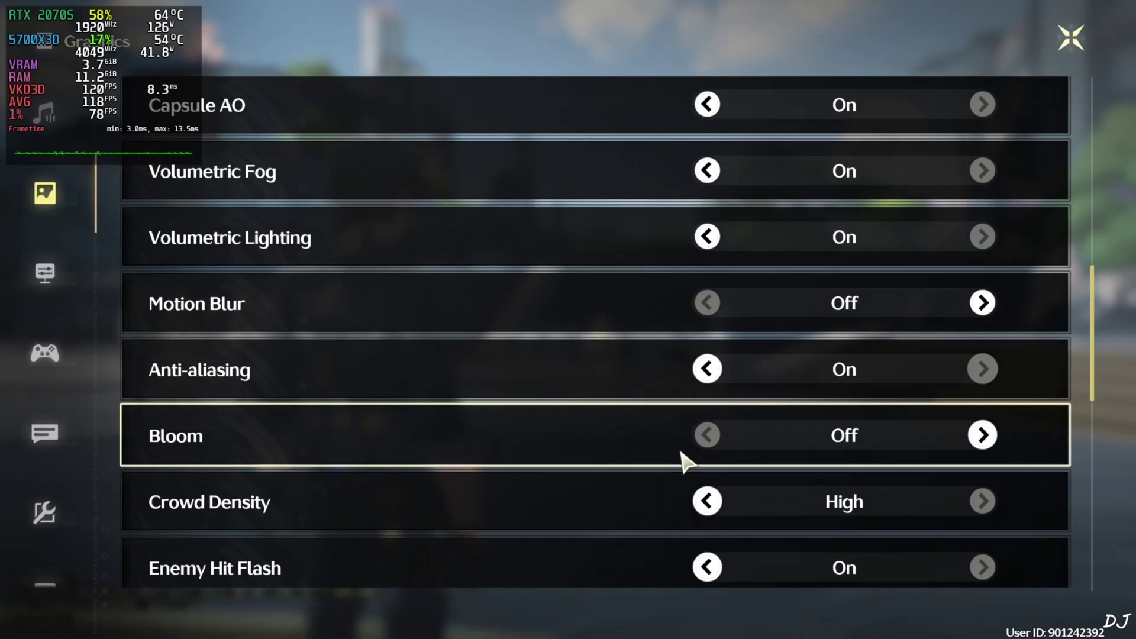
pyautogui.scroll(-5, 403, 453)
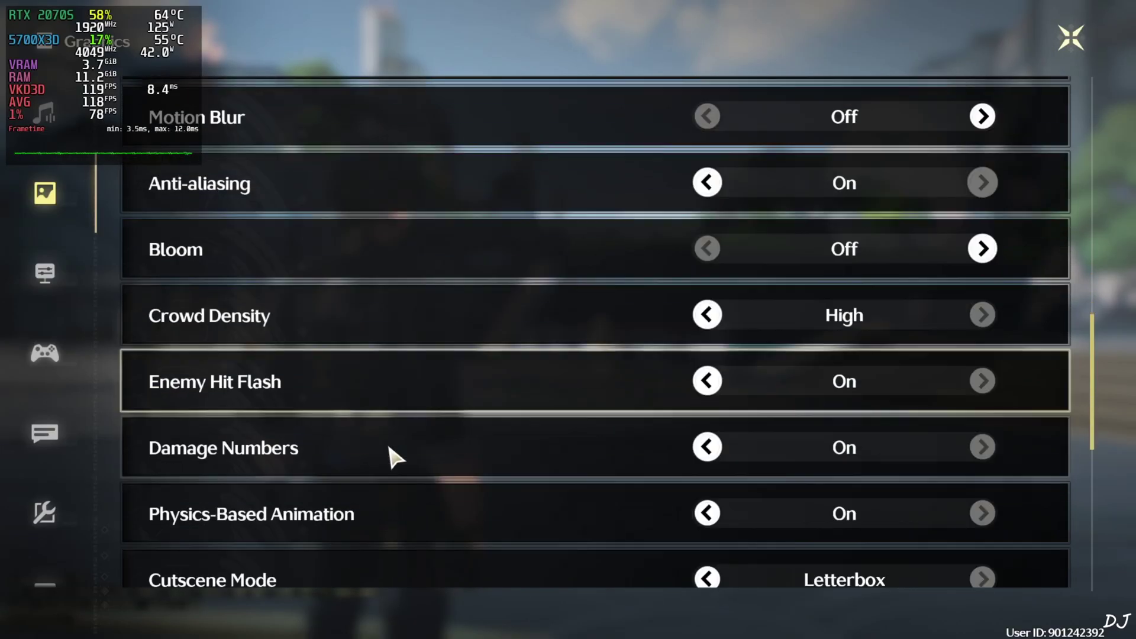
pyautogui.scroll(-5, 566, 309)
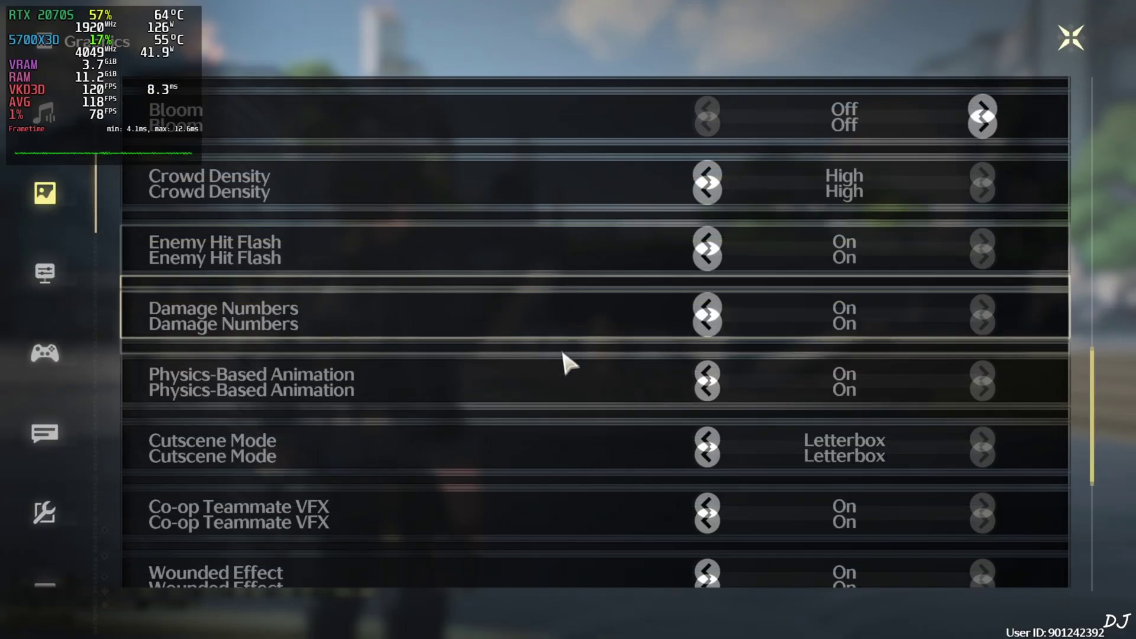
pyautogui.scroll(-4, 565, 366)
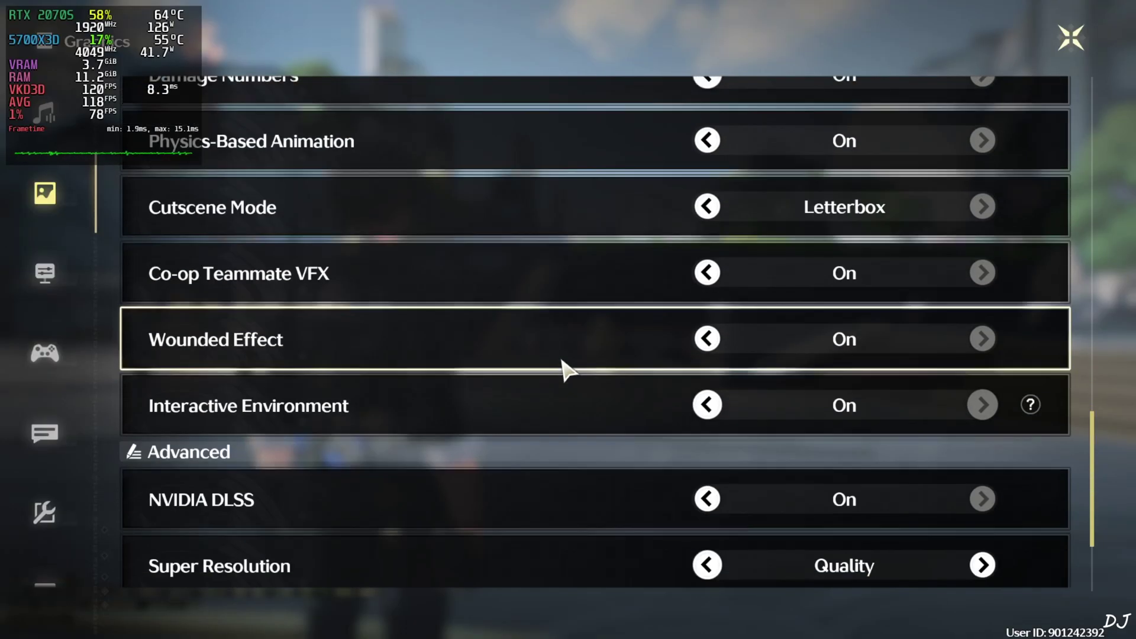
pyautogui.scroll(-3, 494, 496)
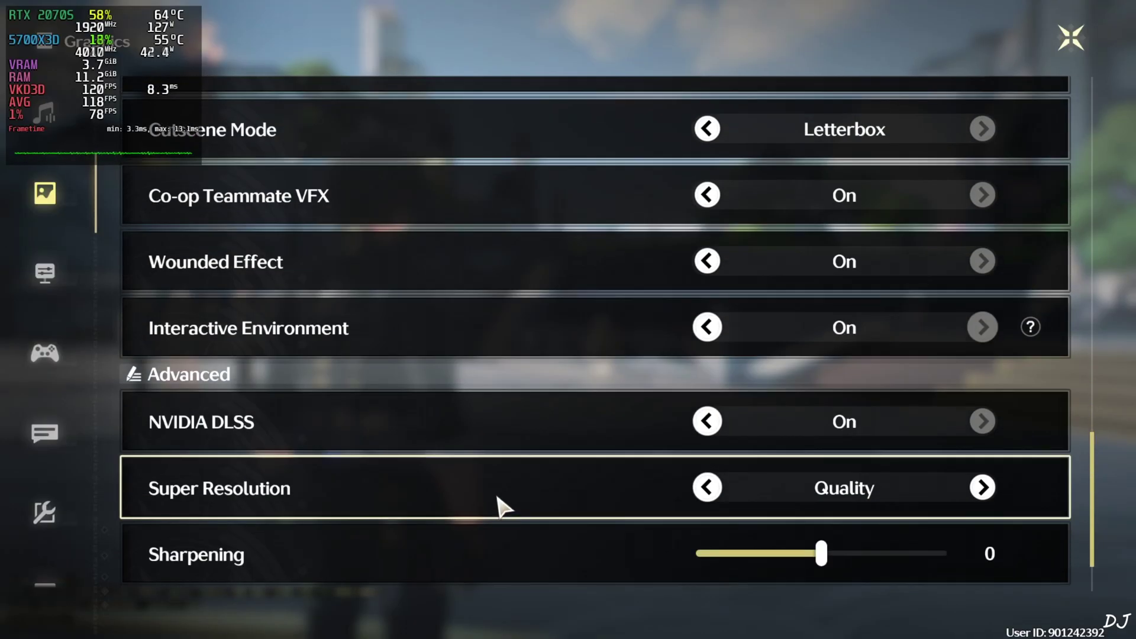
pyautogui.scroll(-2, 349, 533)
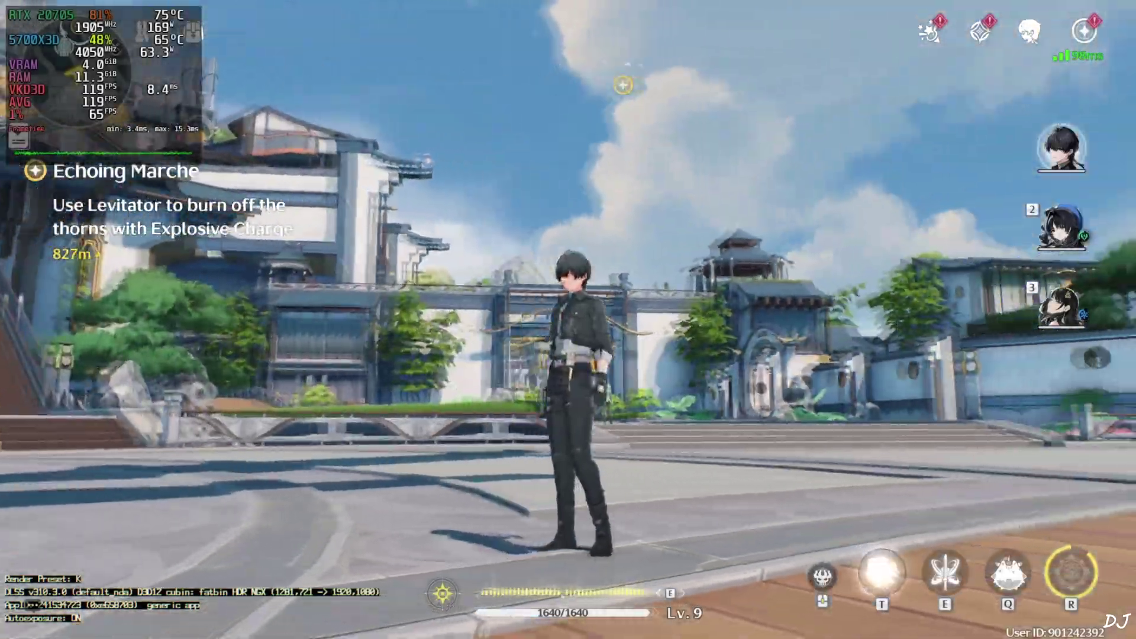
# - Run, jump and grapple through the city and across its rooftops to examine DLSS image quality and performance in motion
pyautogui.press('w')
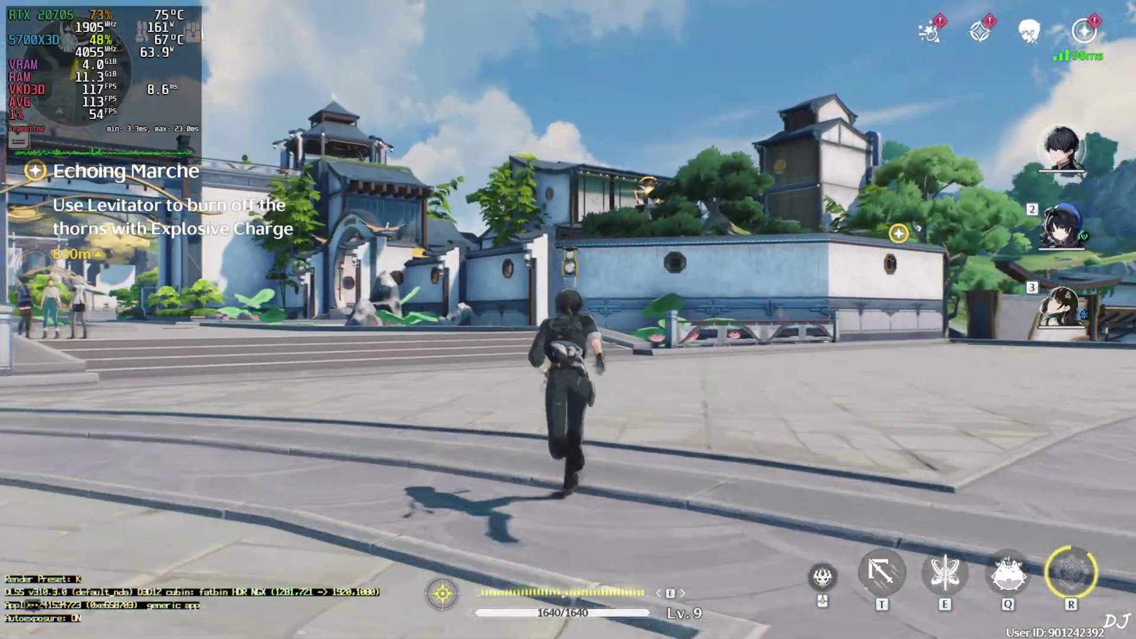
pyautogui.press('a')
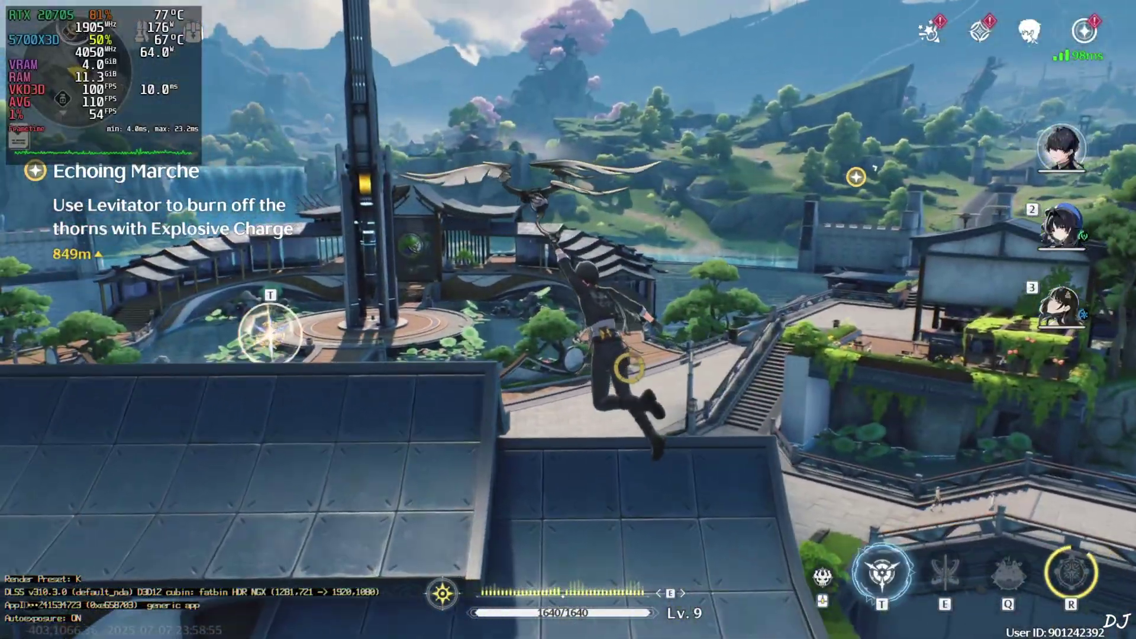
pyautogui.press('w')
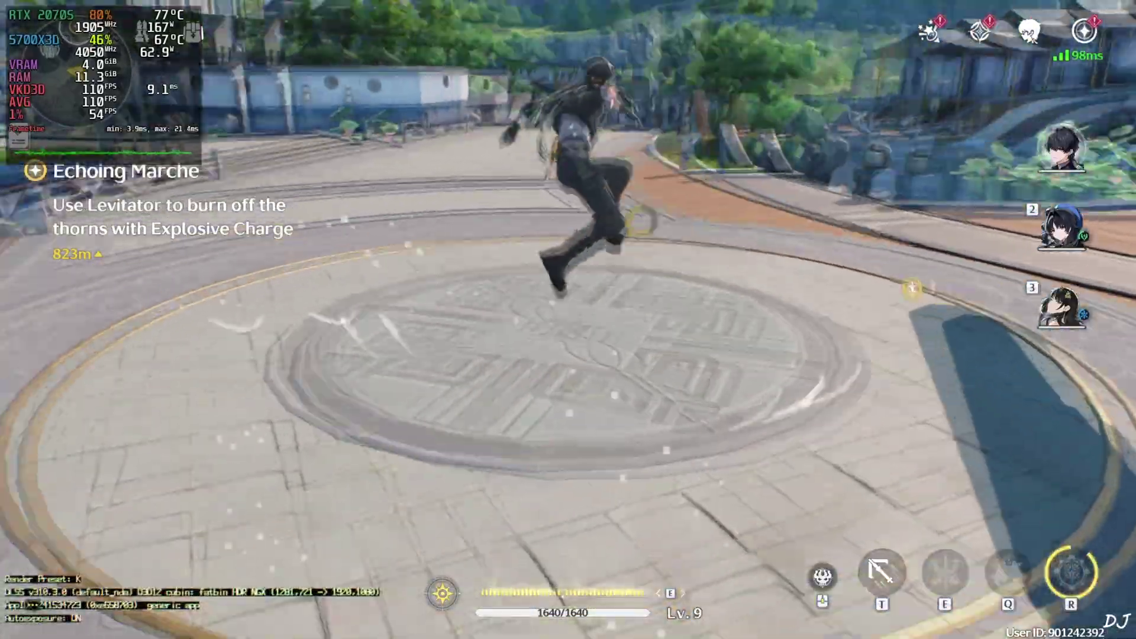
pyautogui.press('w')
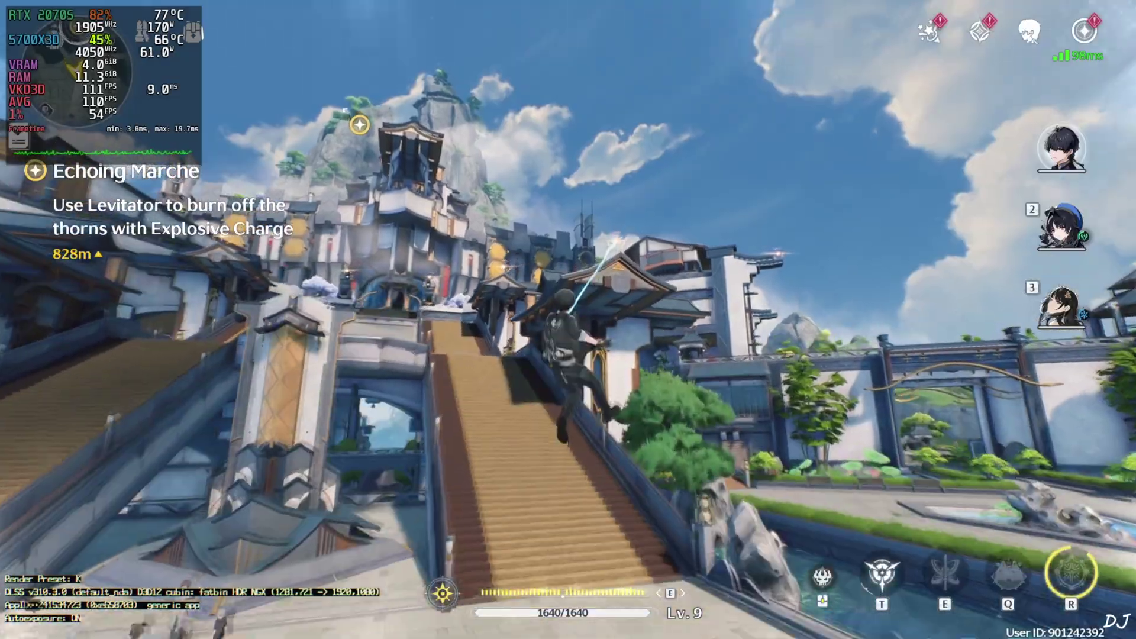
pyautogui.press('t')
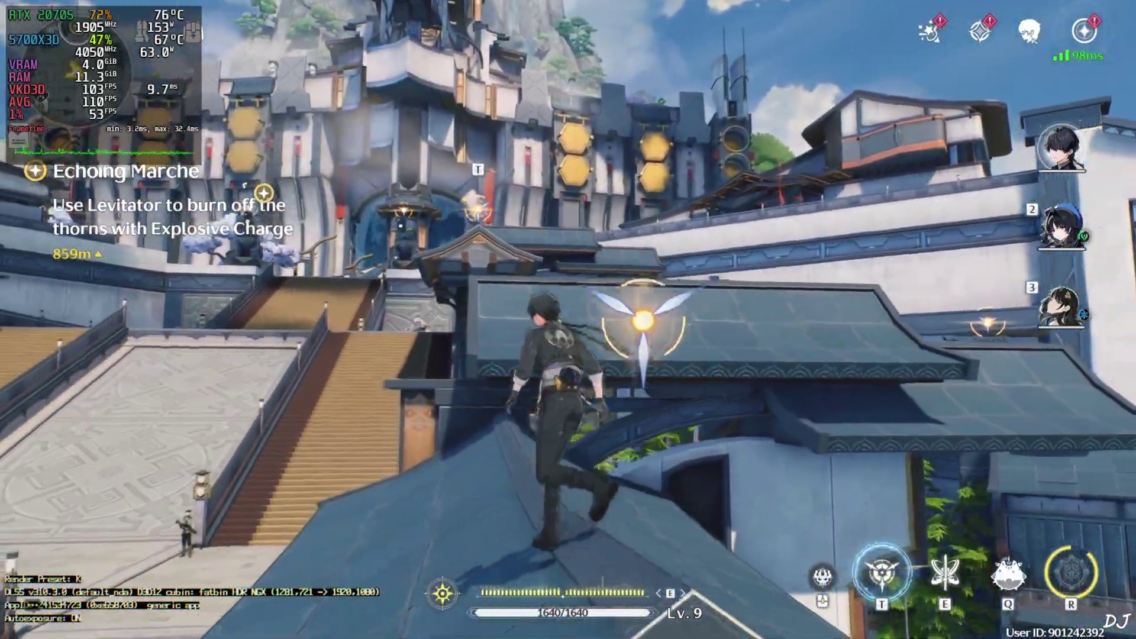
pyautogui.press('space')
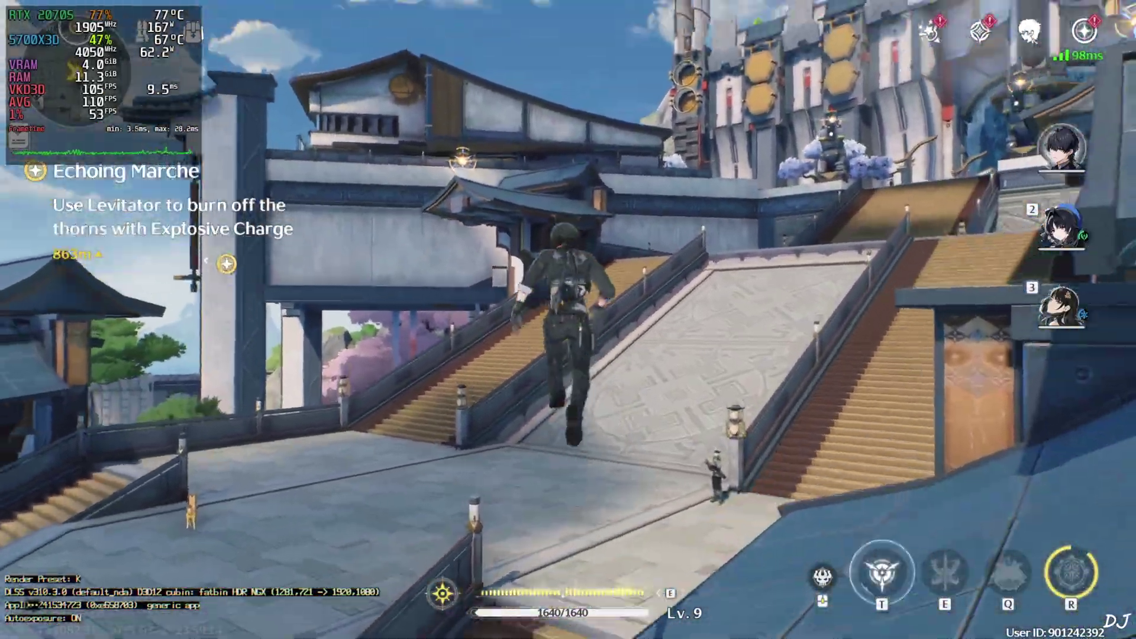
pyautogui.press('t')
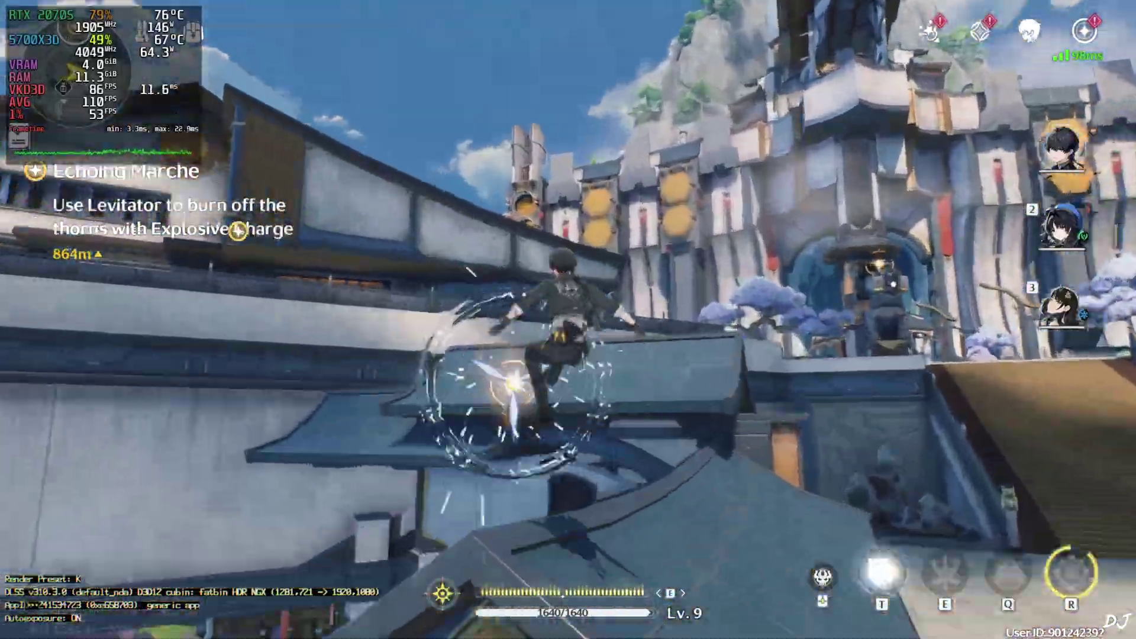
pyautogui.press('t')
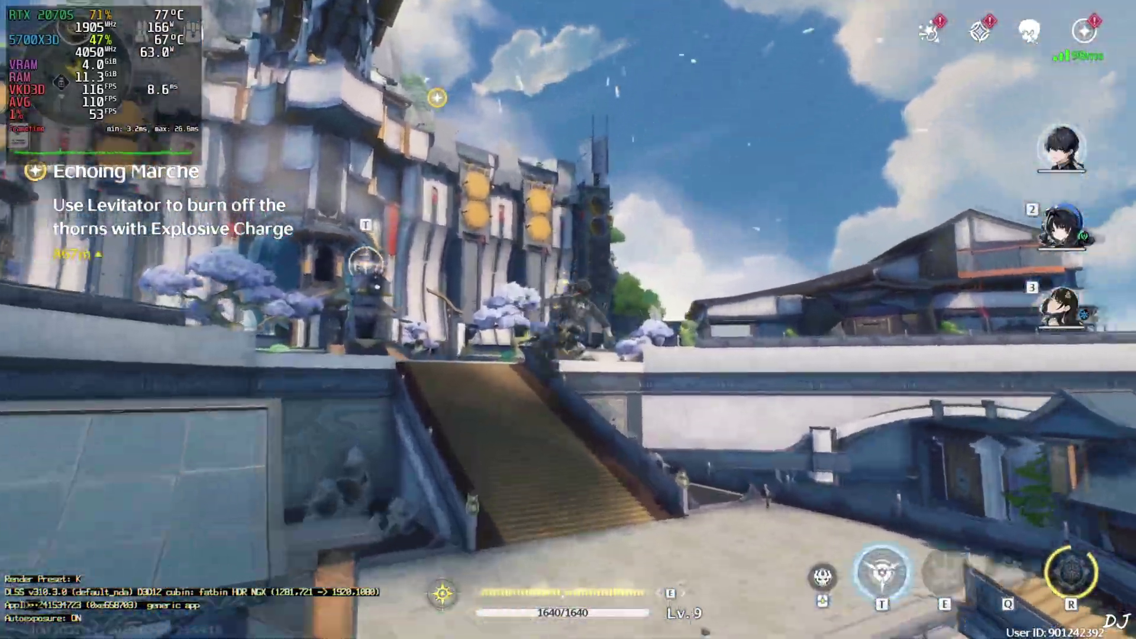
pyautogui.press('w')
pyautogui.press('t')
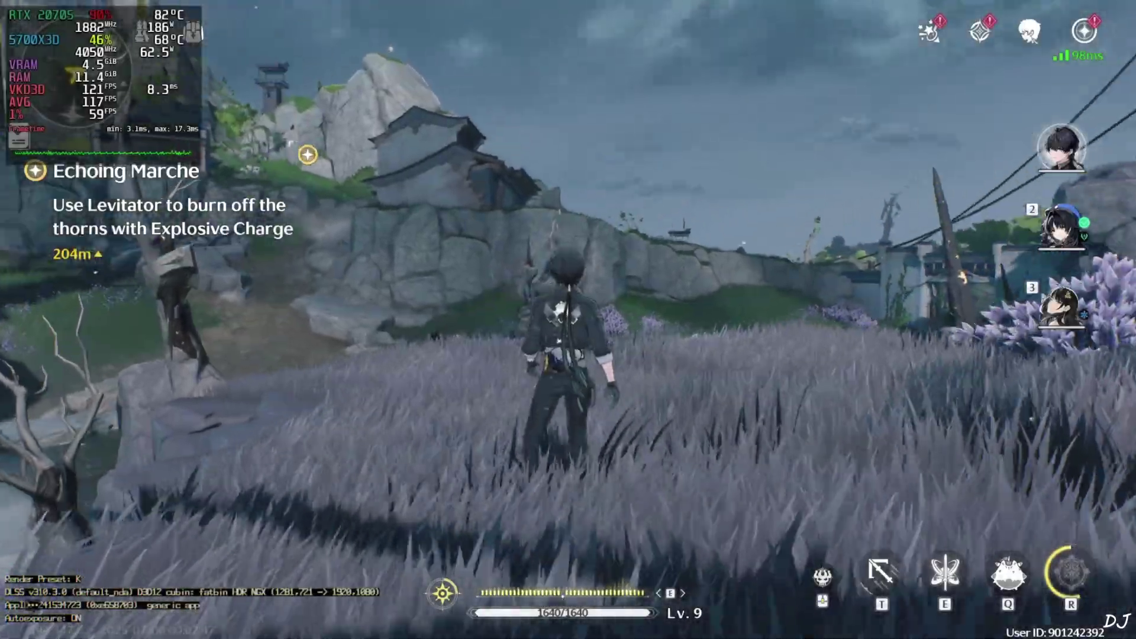
# - Run through the open grassland and past the ruined houses to examine DLSS rendering and frame rate on dense vegetation
pyautogui.press('w')
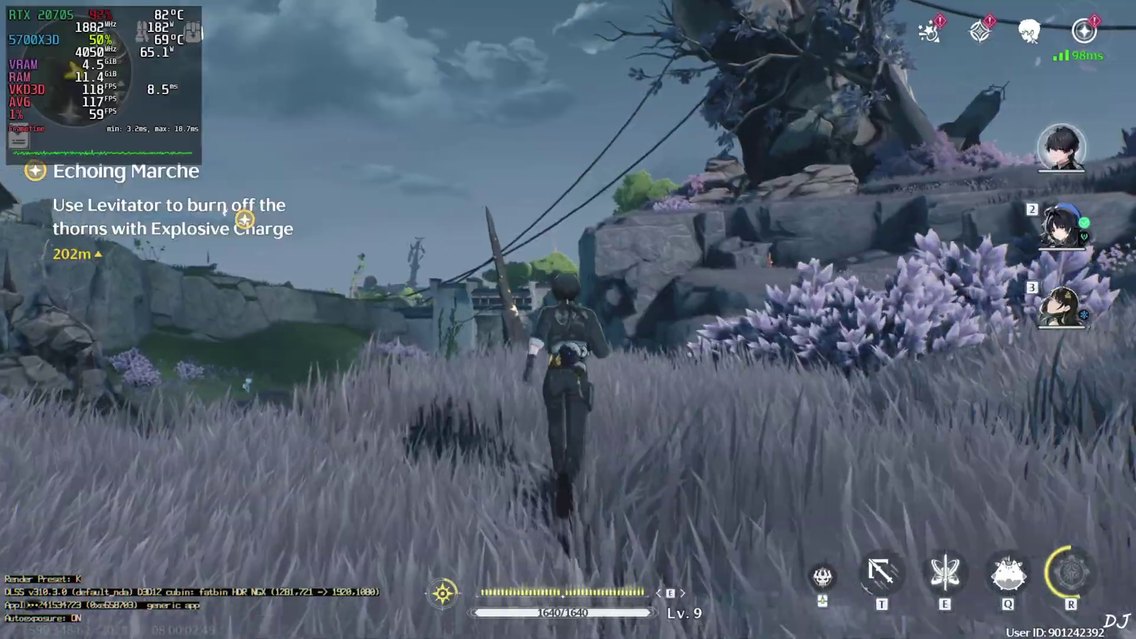
pyautogui.press('w')
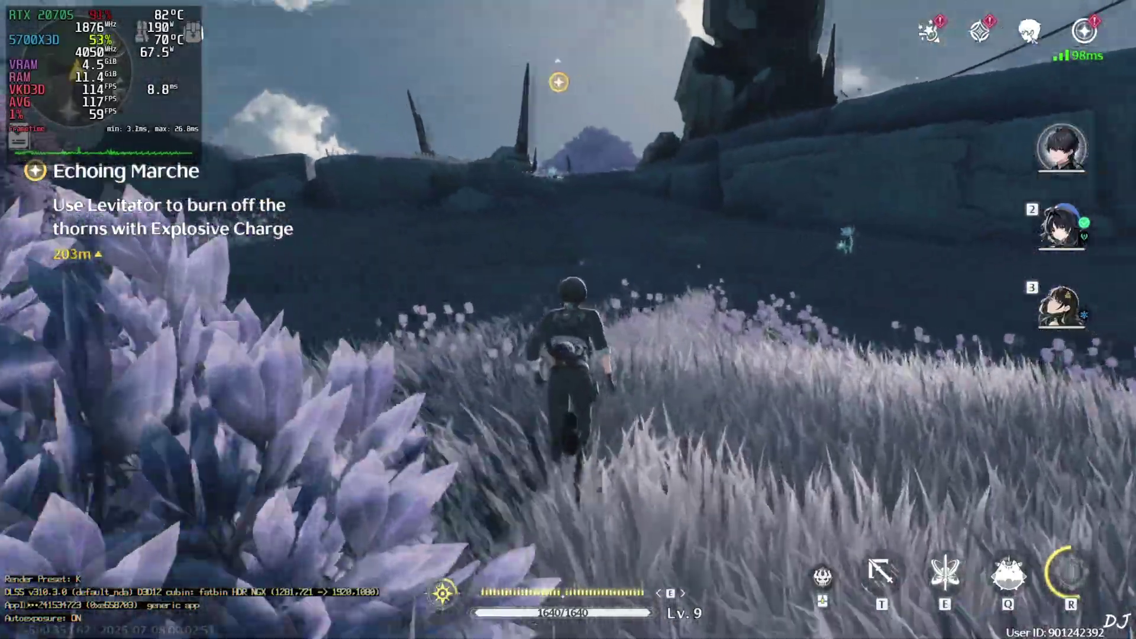
pyautogui.press('w')
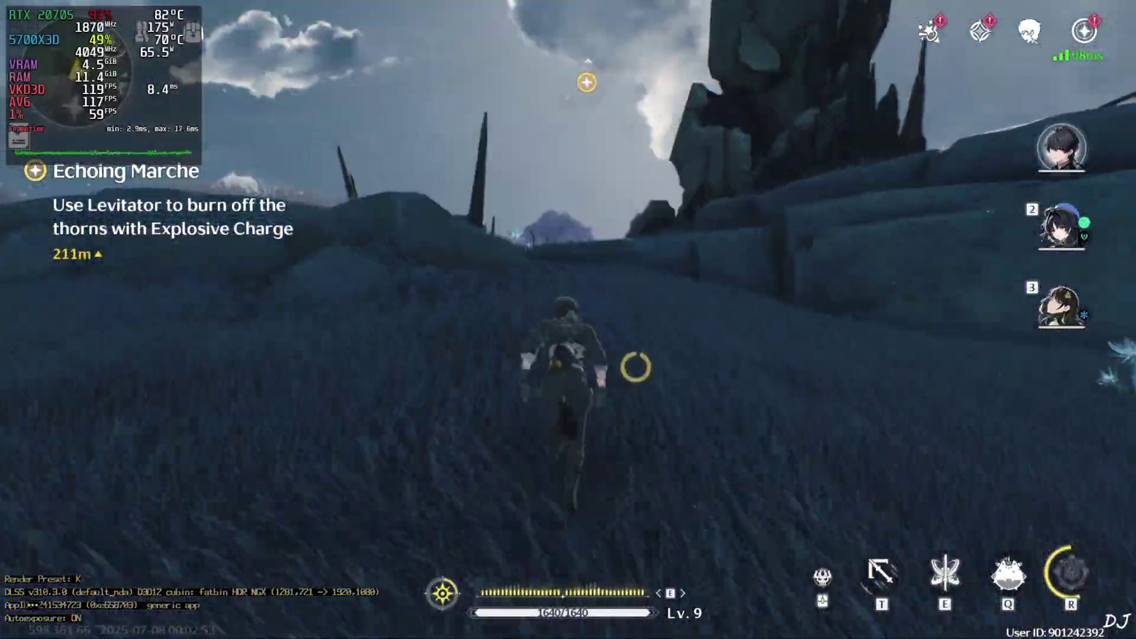
pyautogui.press('w')
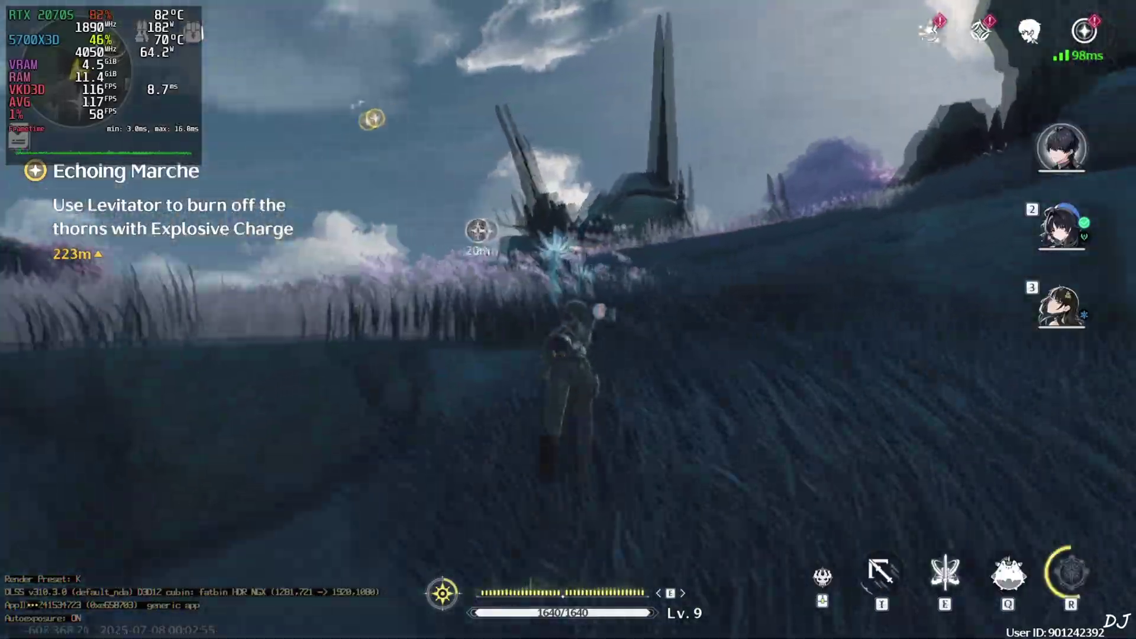
pyautogui.press('w')
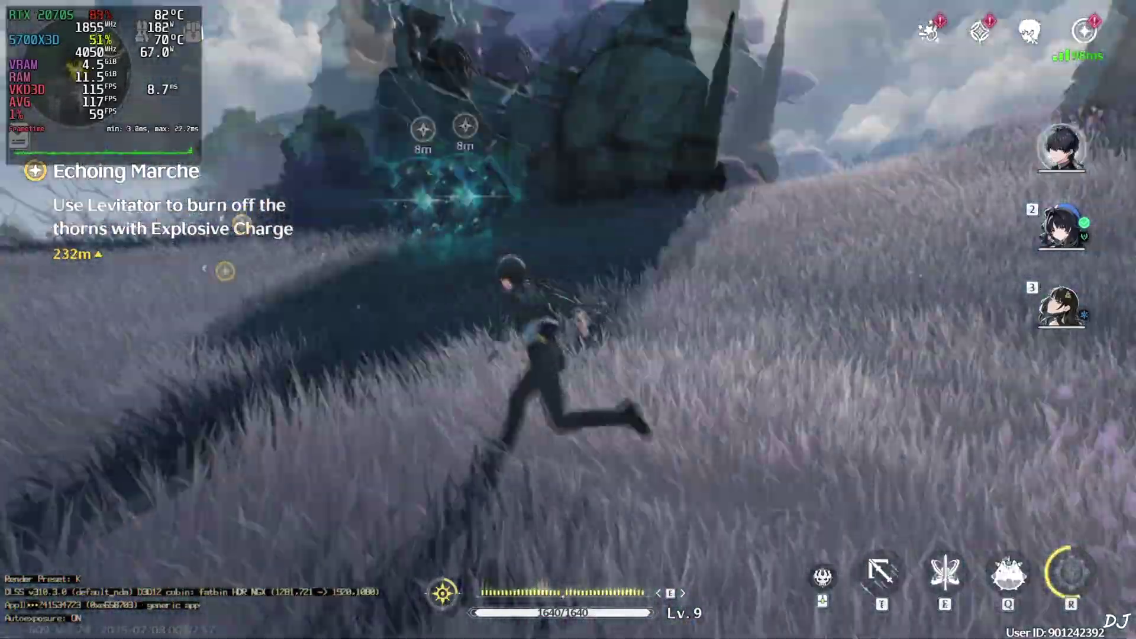
pyautogui.press('w')
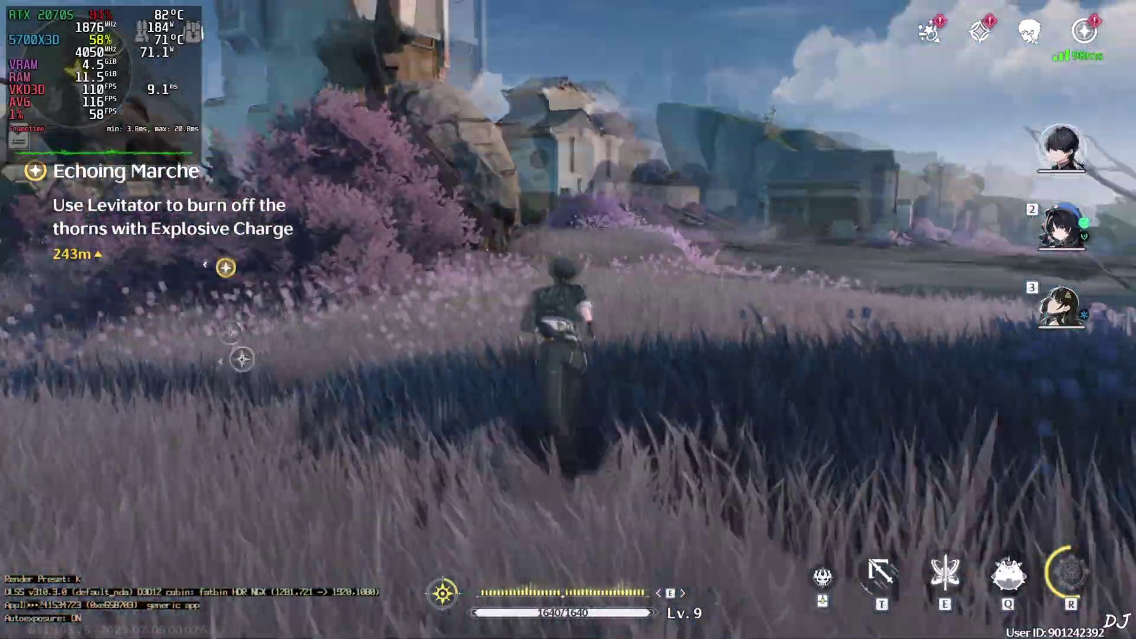
pyautogui.press('w')
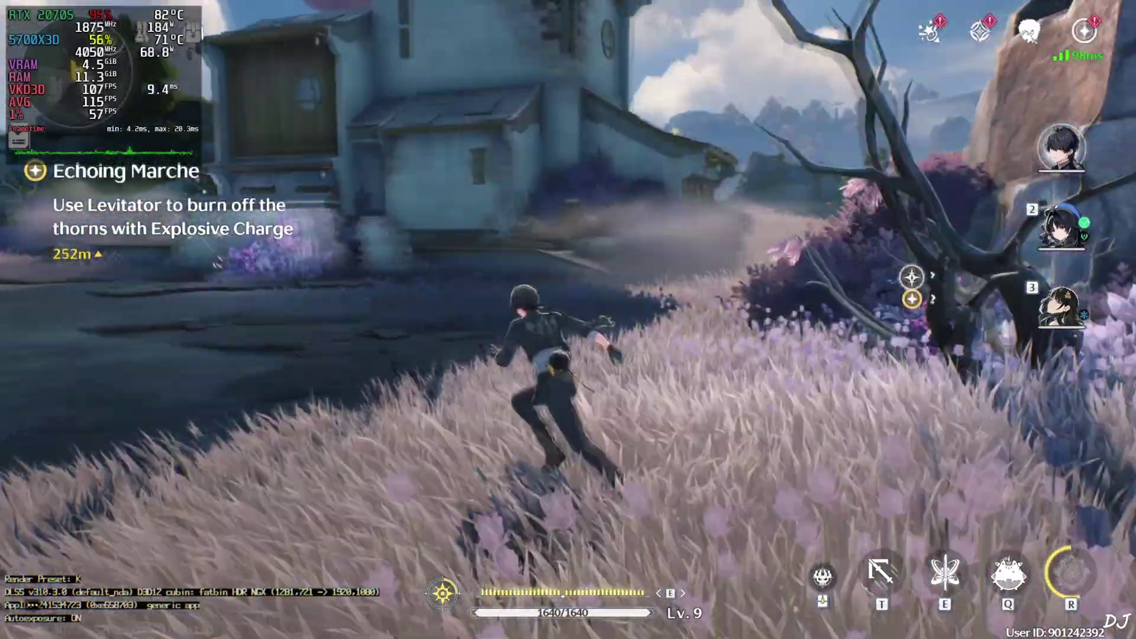
pyautogui.press('w')
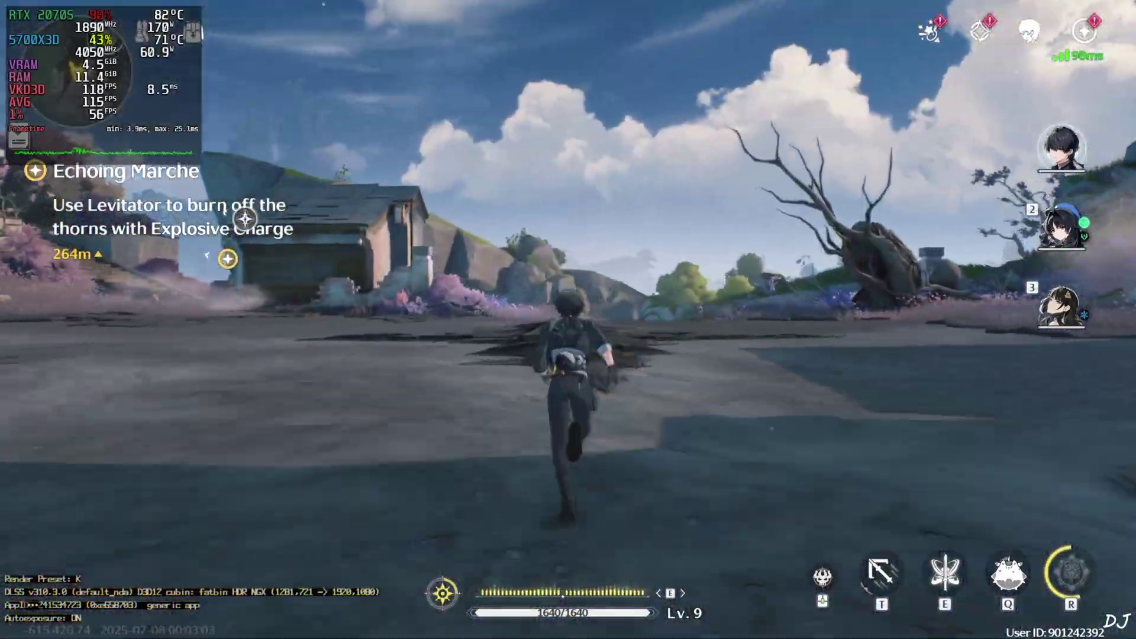
pyautogui.press('w')
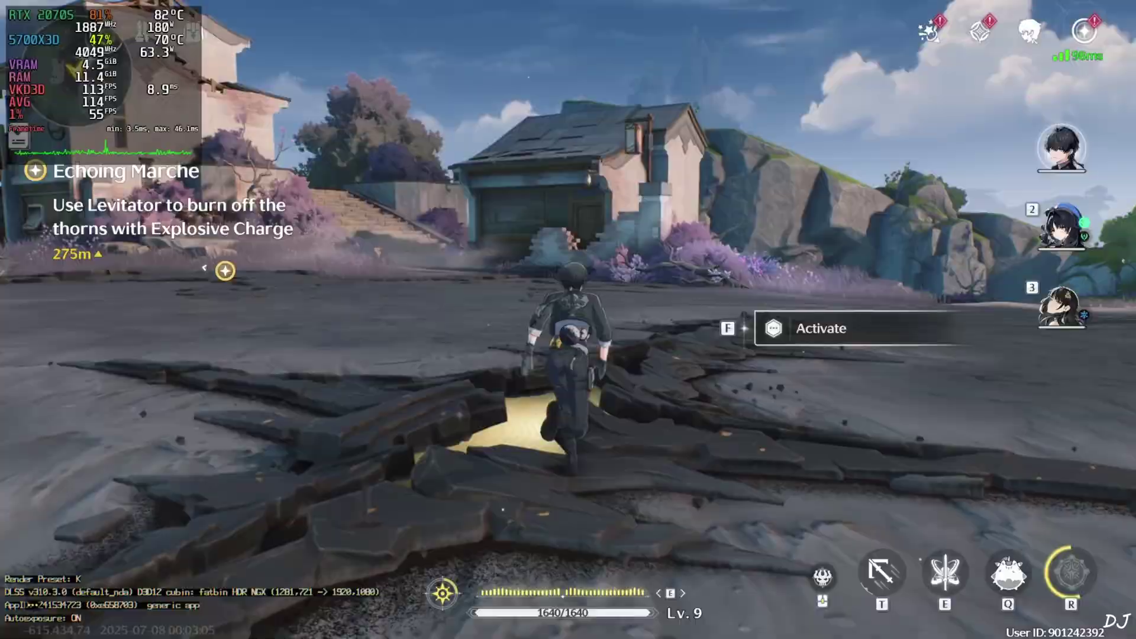
pyautogui.press('w')
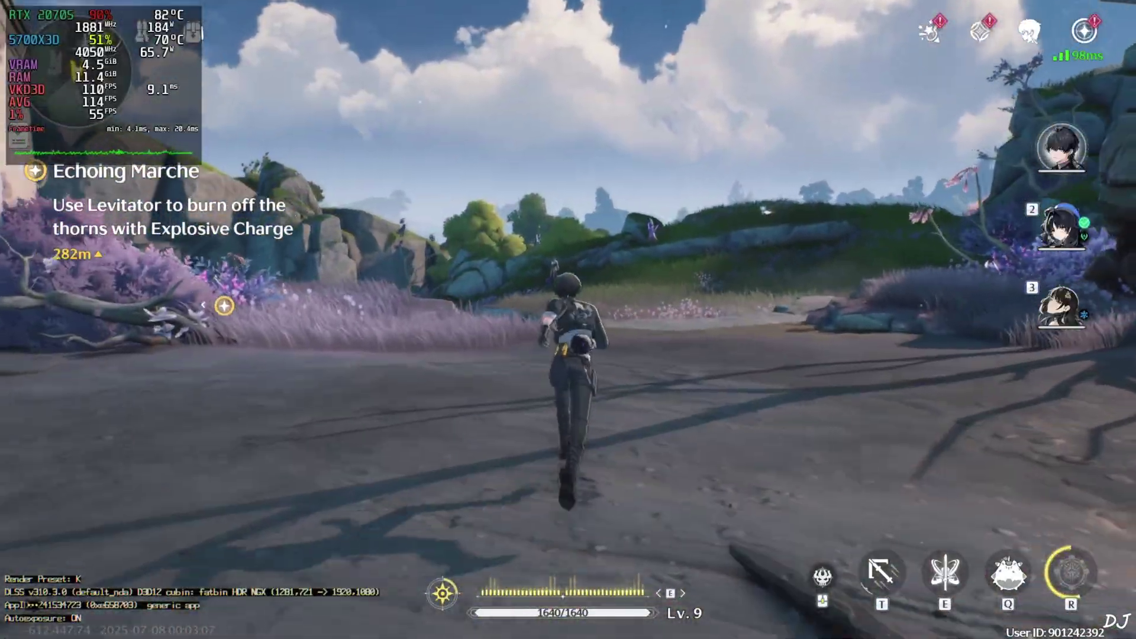
# - Run across the meadow to the nearest Lv. 10 enemy and defeat it with the character's skills and basic attacks
pyautogui.press('w')
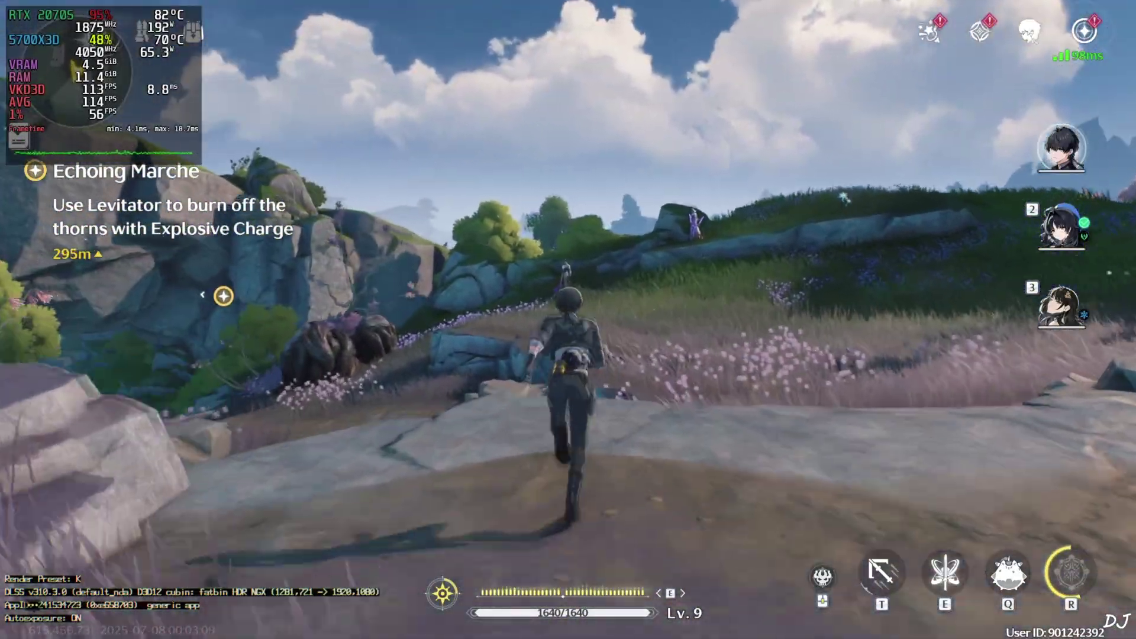
pyautogui.press('w')
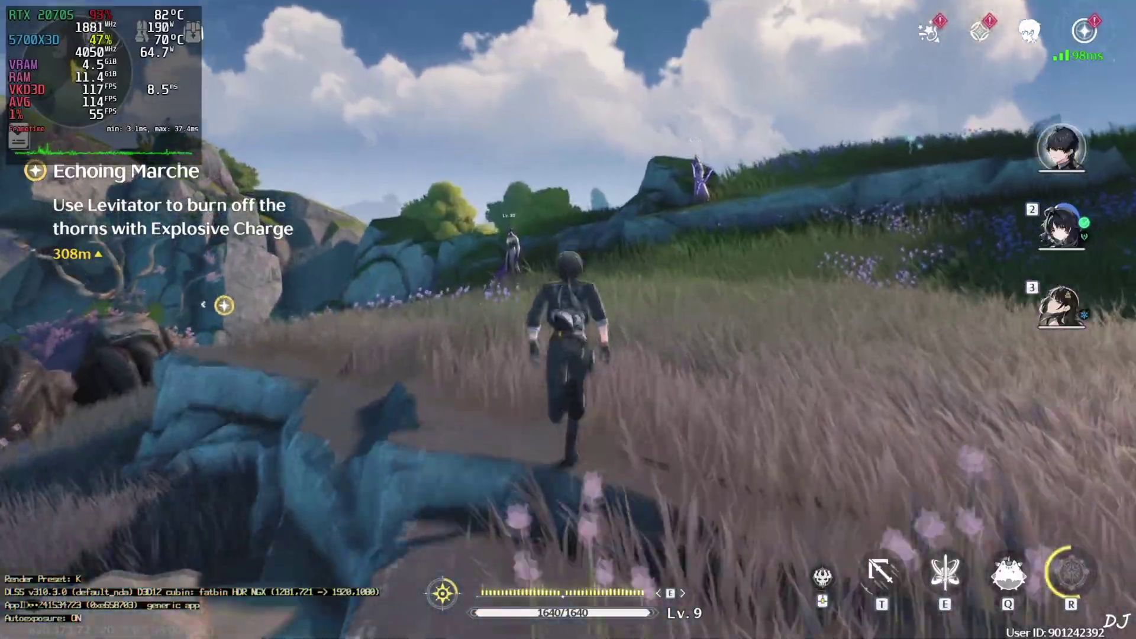
pyautogui.press('w')
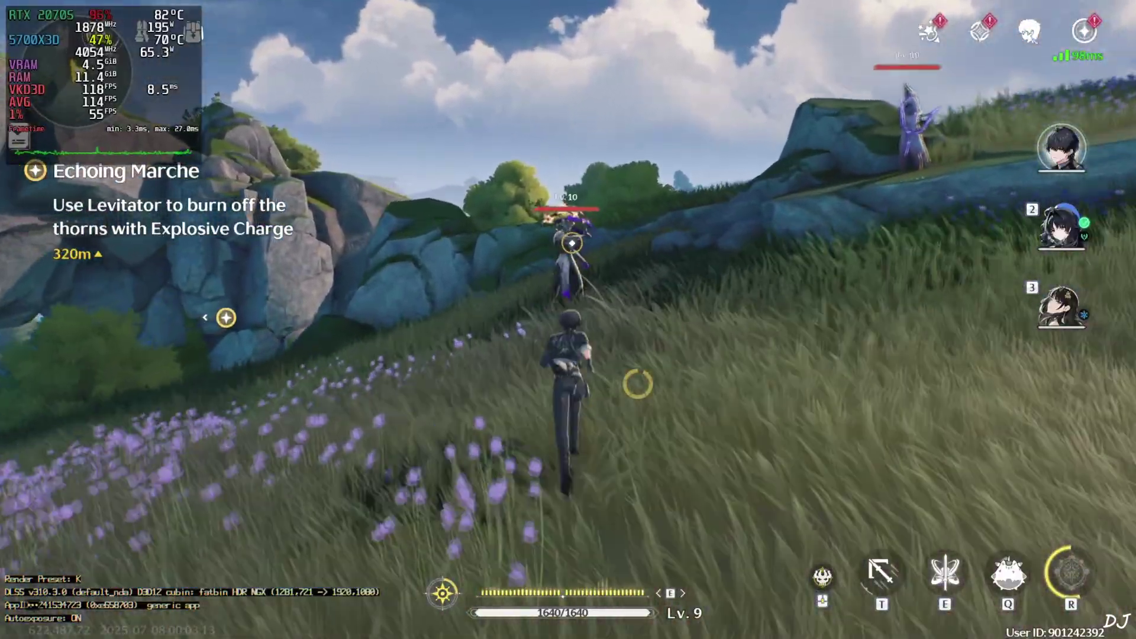
pyautogui.press('q')
pyautogui.press('e')
pyautogui.click(567, 320)
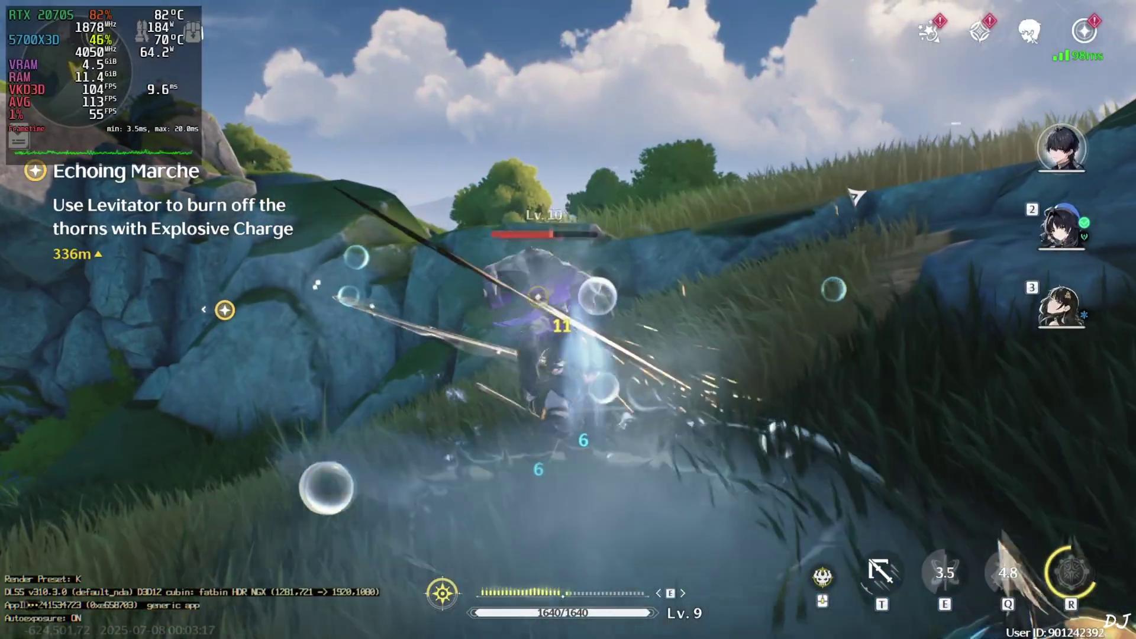
pyautogui.click(567, 319)
pyautogui.click(568, 319)
pyautogui.click(568, 319)
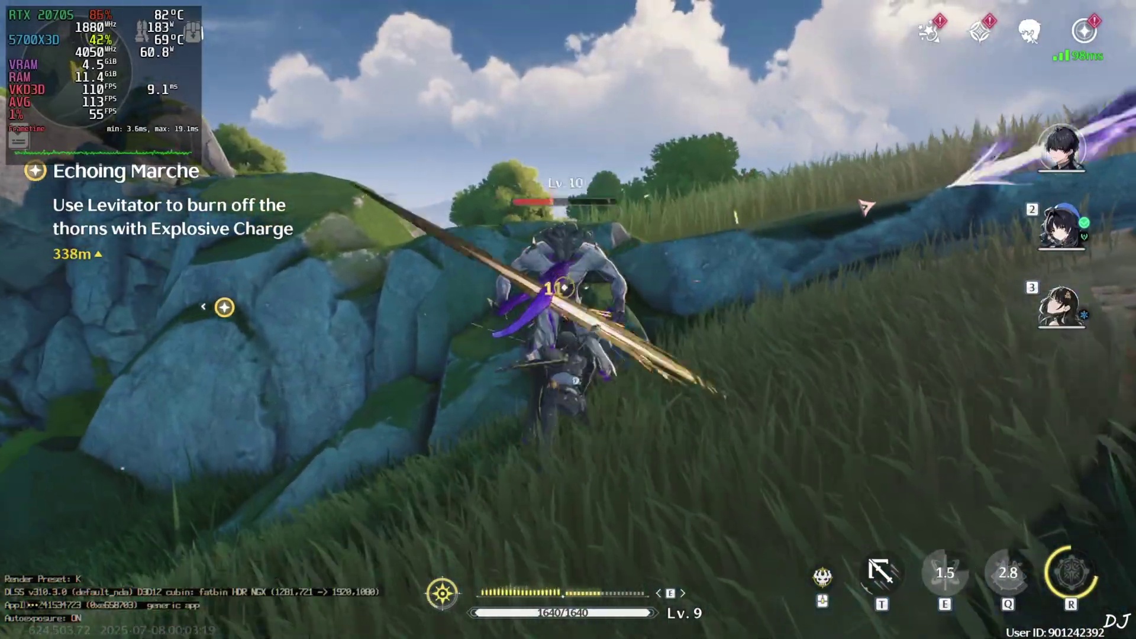
pyautogui.click(567, 319)
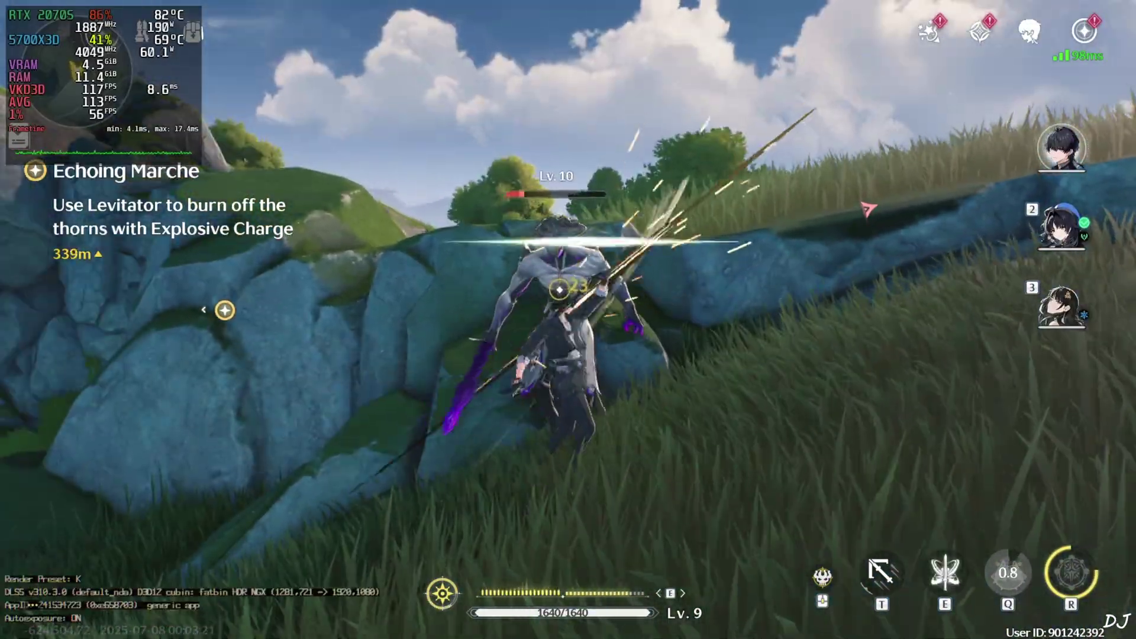
pyautogui.click(568, 319)
pyautogui.click(568, 320)
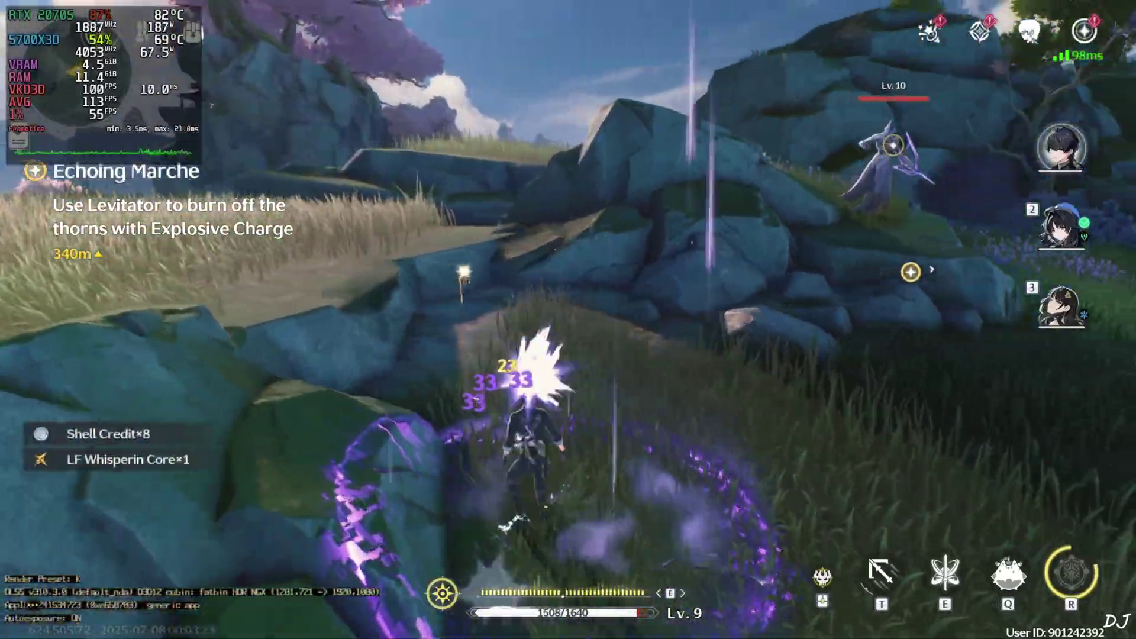
# - Dash uphill to the Lv. 10 archer, swap to the third party member and cast her skill on it
pyautogui.press('w')
pyautogui.press('shift')
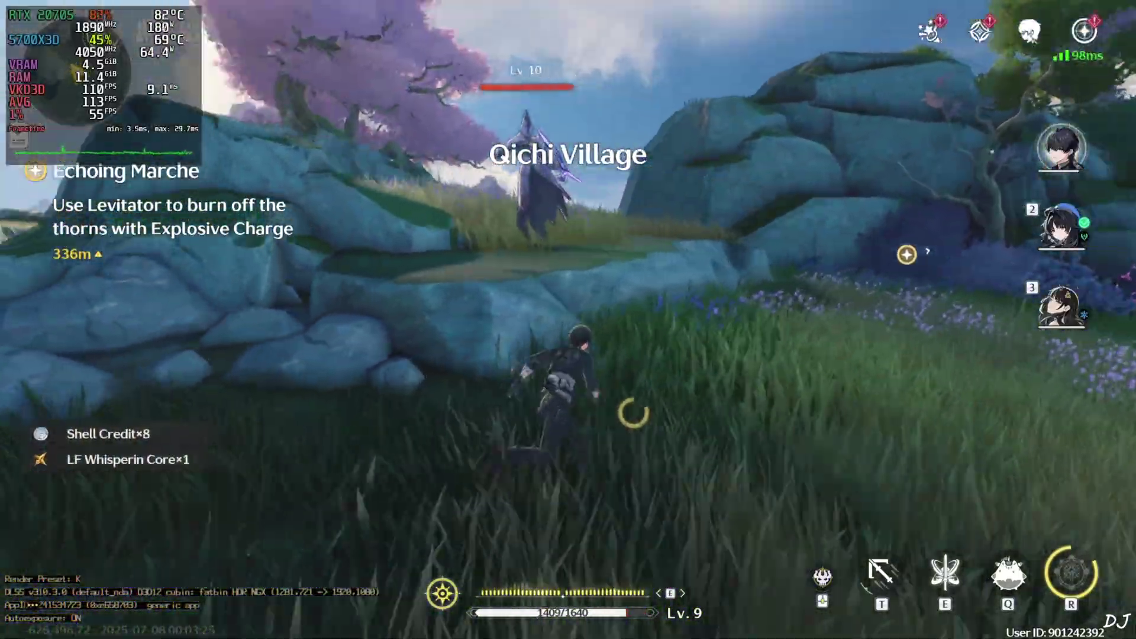
pyautogui.press('w')
pyautogui.press('3')
pyautogui.press('e')
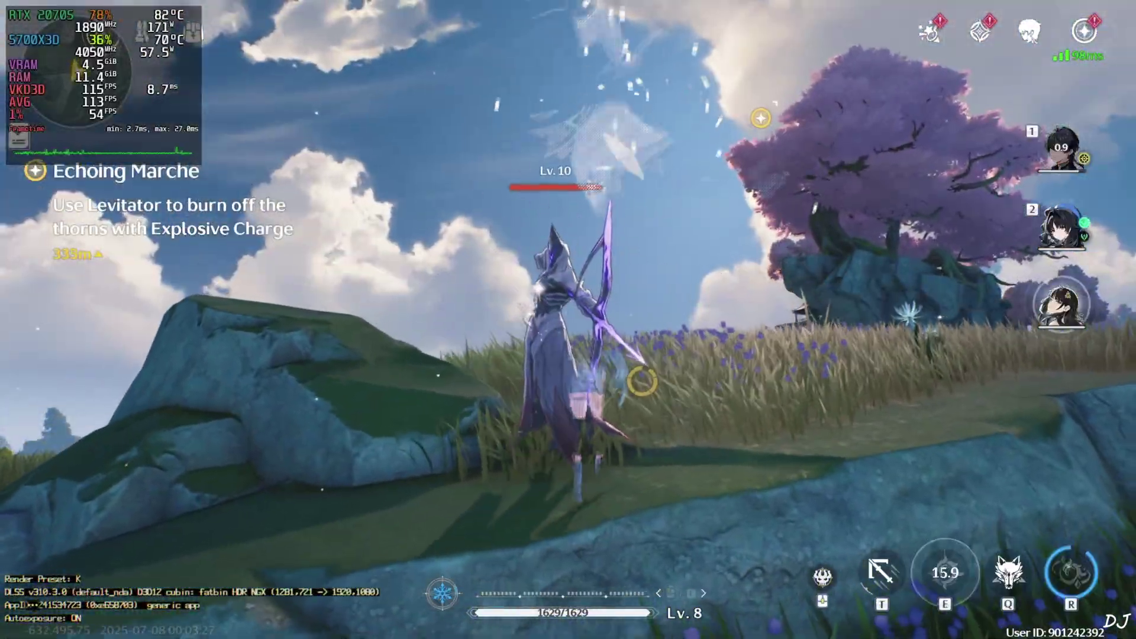
# - Wear down the Lv. 10 archer on the hillside with a long chain of the third character's basic attacks
pyautogui.click(567, 320)
pyautogui.click(568, 319)
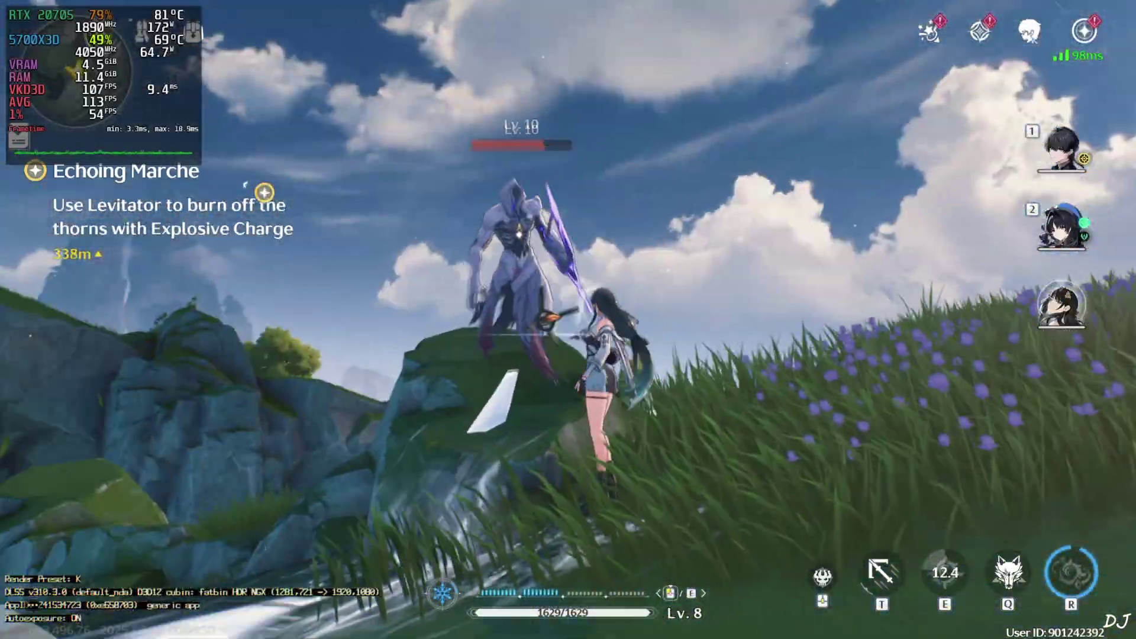
pyautogui.click(568, 320)
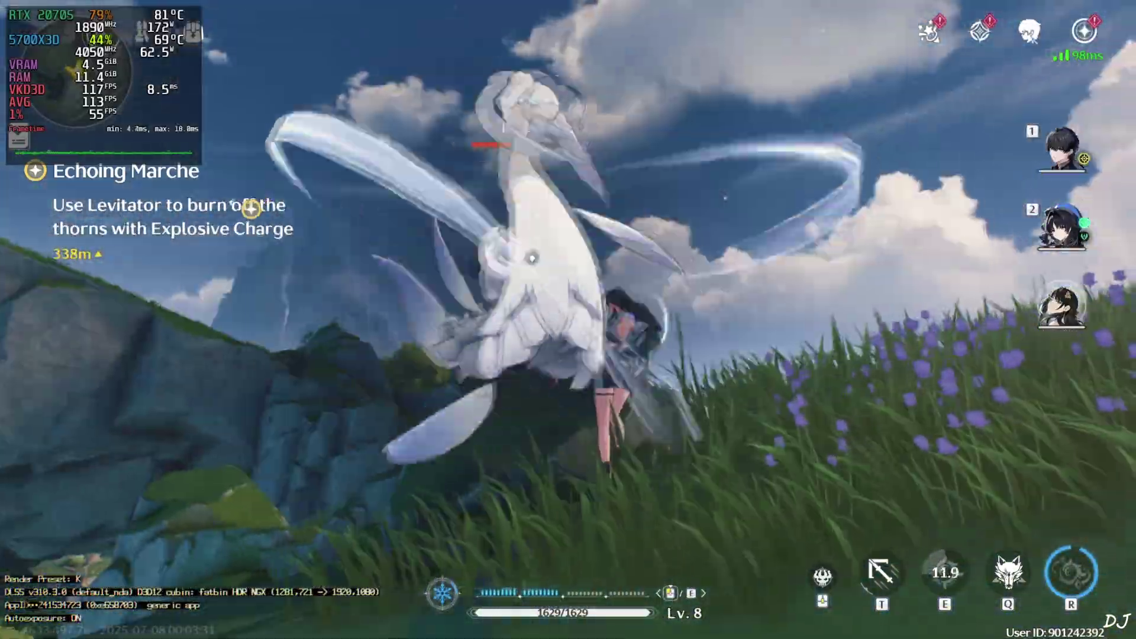
pyautogui.click(568, 319)
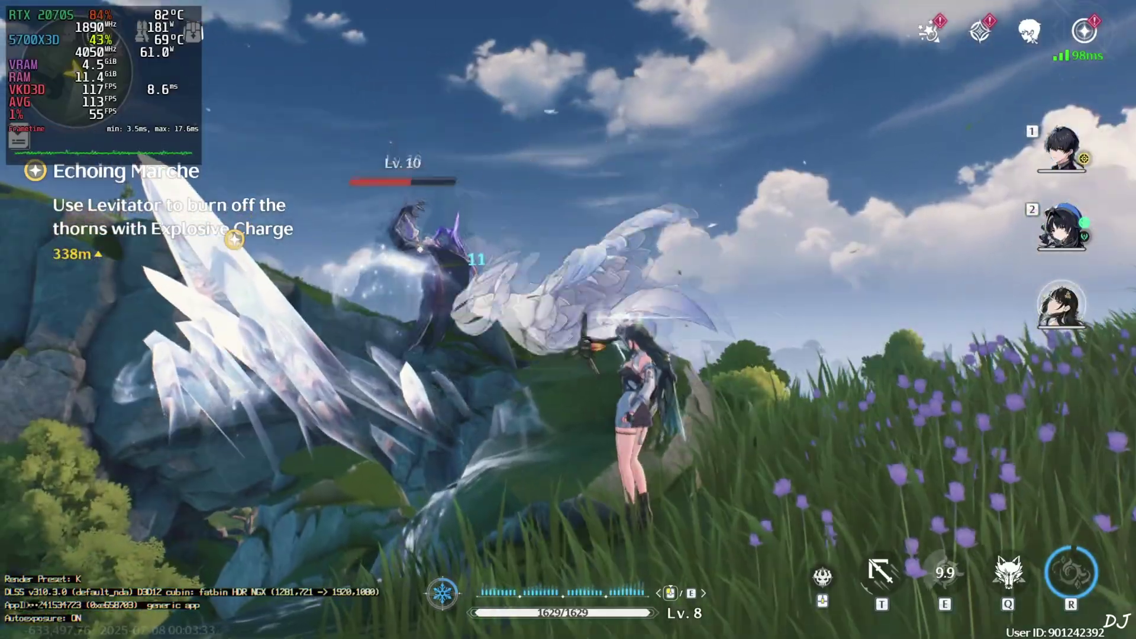
pyautogui.click(567, 319)
pyautogui.click(568, 319)
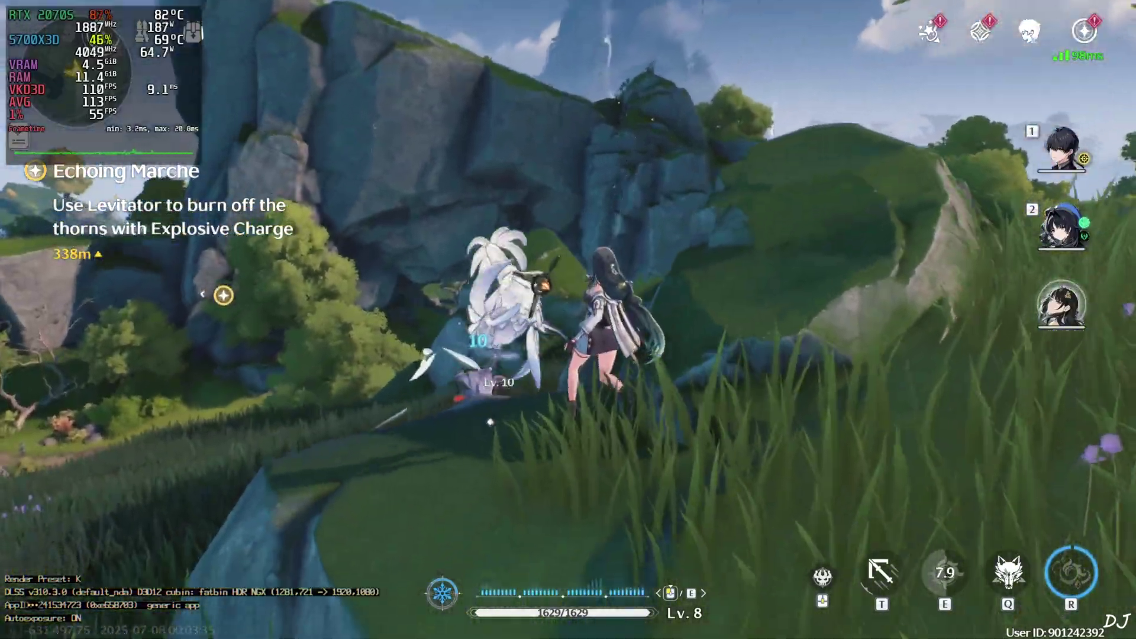
pyautogui.click(567, 320)
pyautogui.click(568, 320)
pyautogui.click(568, 319)
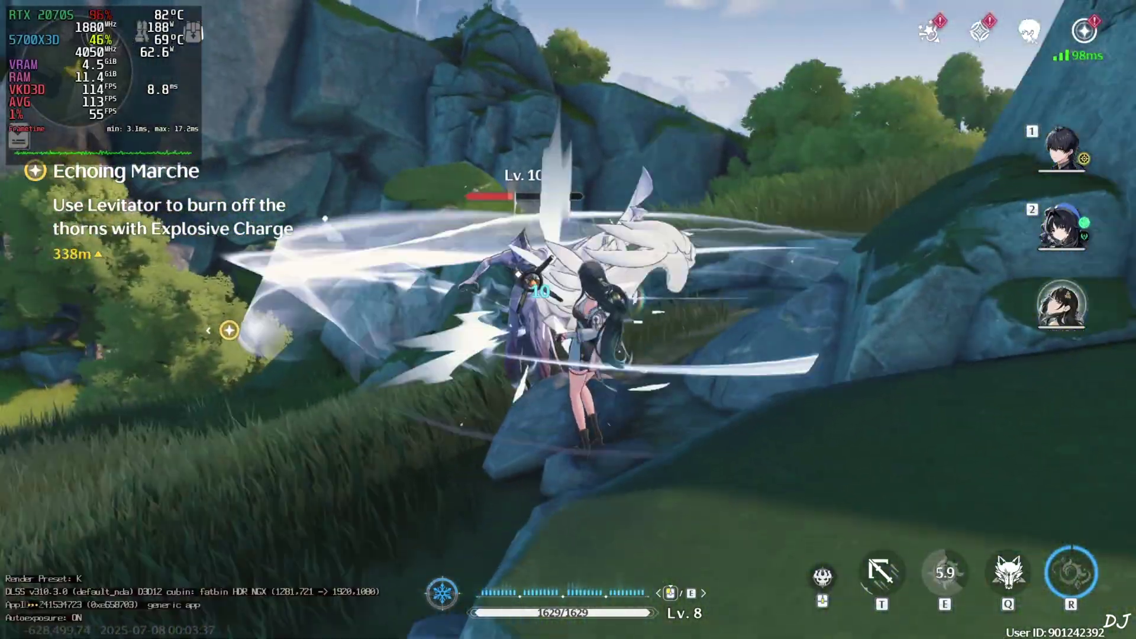
# - Unleash the third character's ultimate ability on the archer and finish it off with basic attacks
pyautogui.press('r')
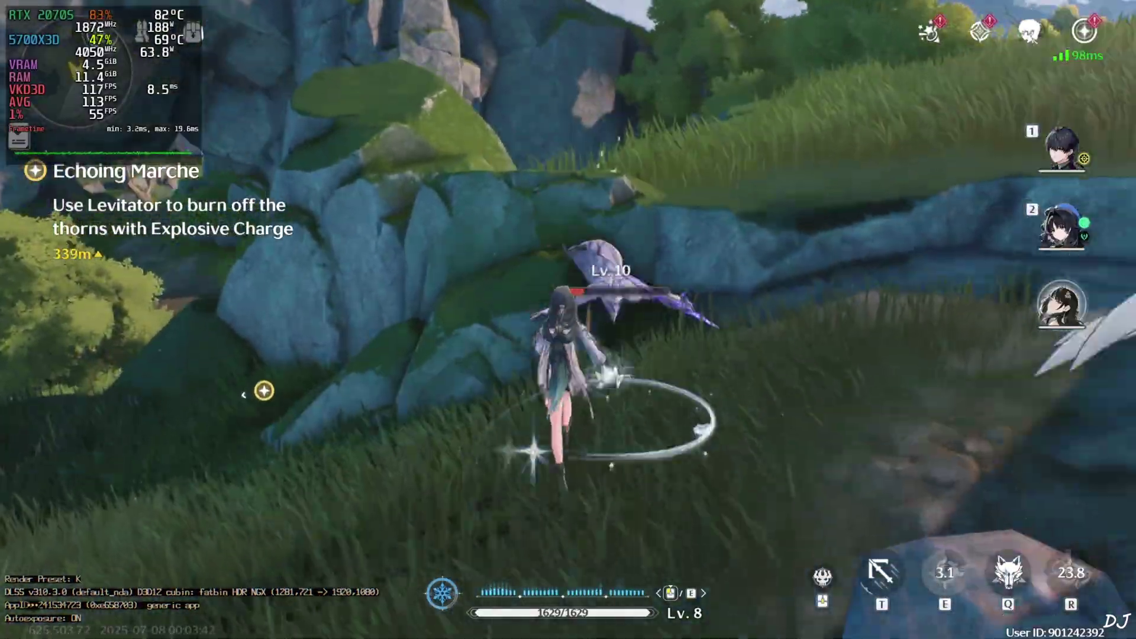
pyautogui.click(568, 319)
pyautogui.click(568, 320)
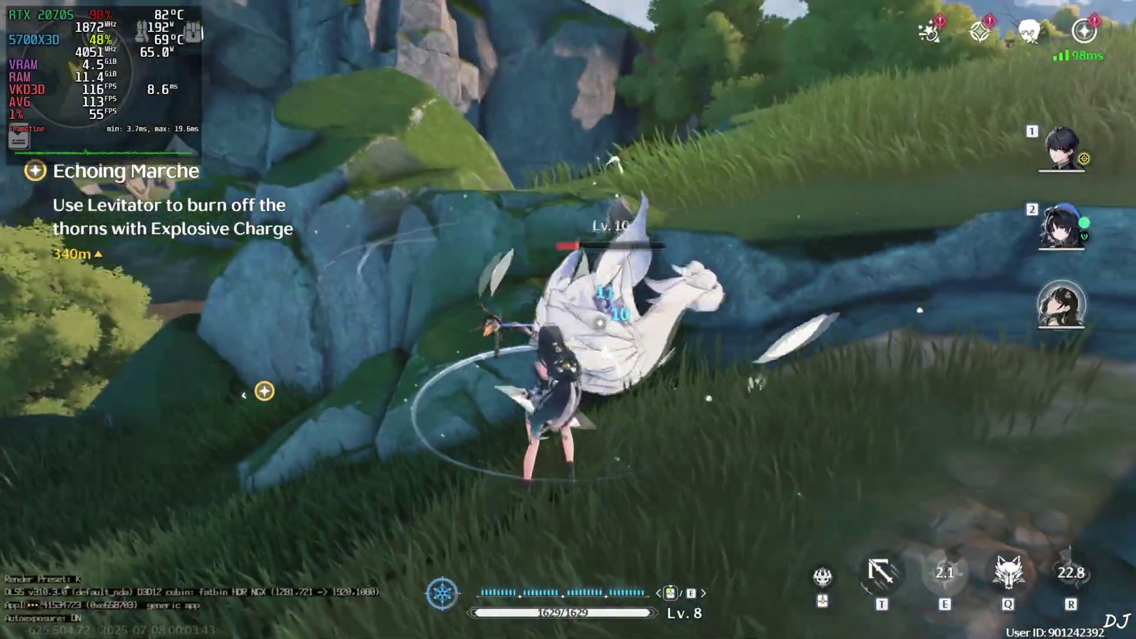
pyautogui.click(568, 319)
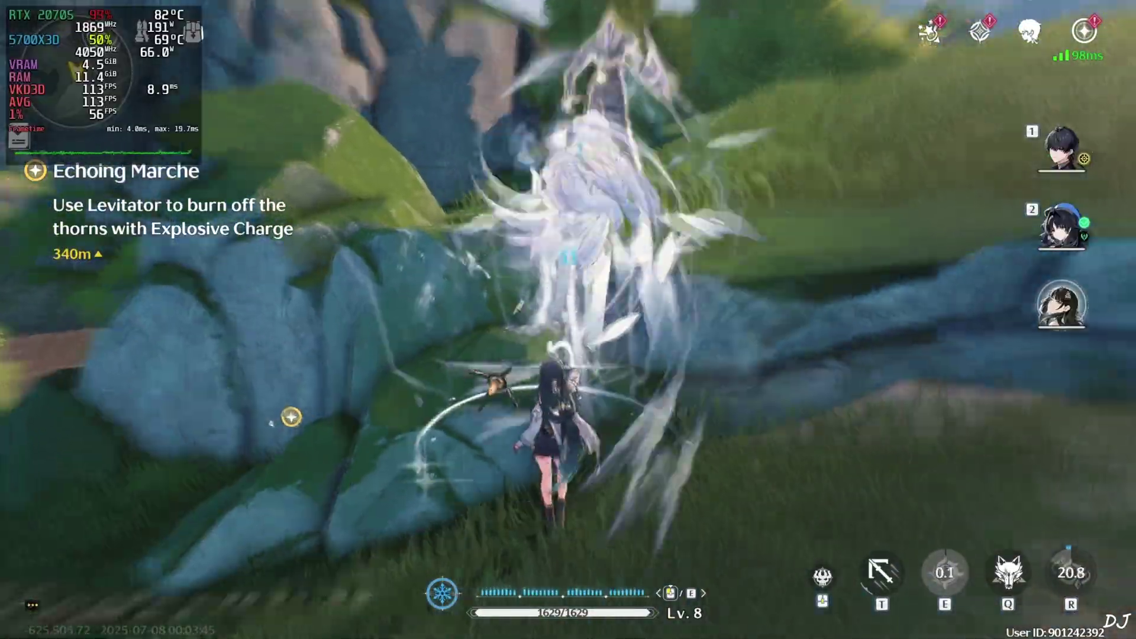
pyautogui.click(568, 320)
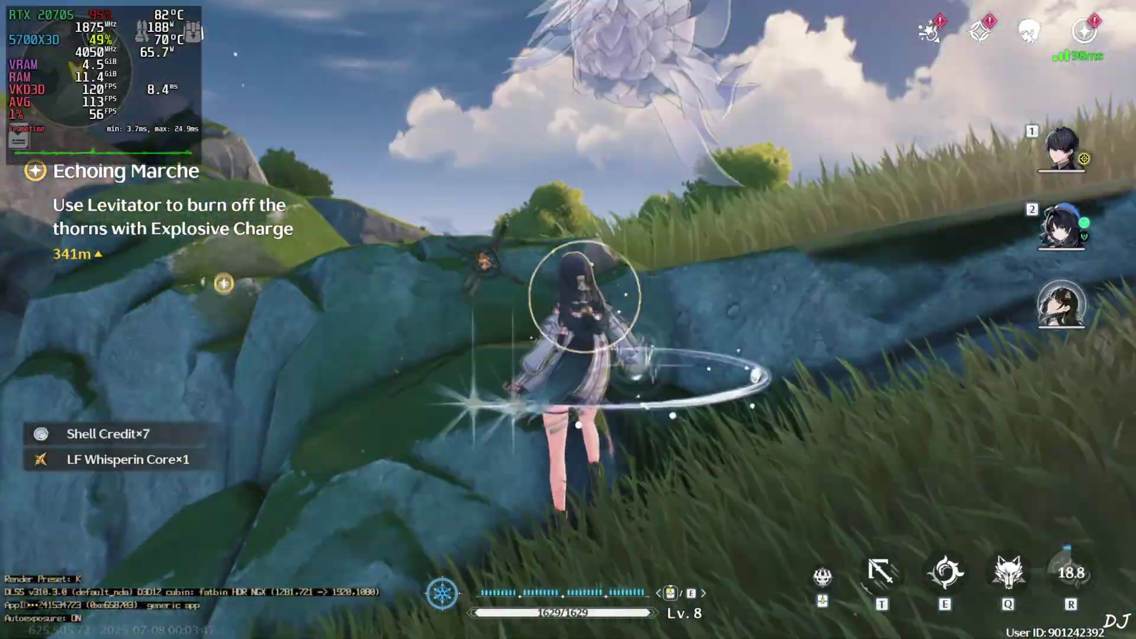
# - Turn on Ray Tracing in the Graphics settings and accept the game restart it requires
pyautogui.press('Escape')
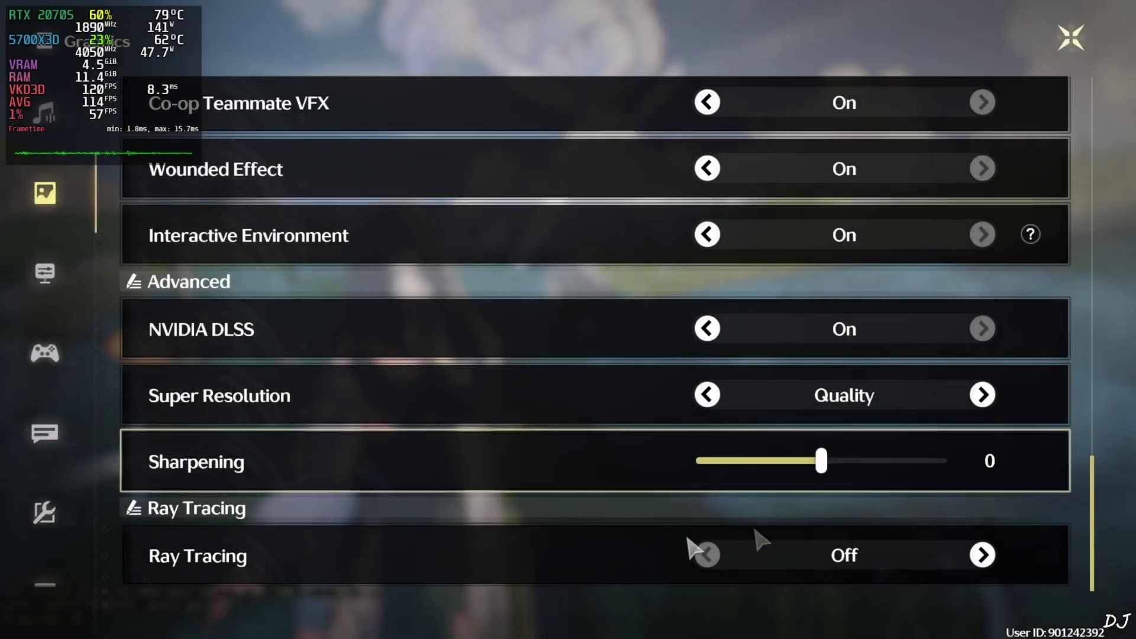
pyautogui.click(982, 555)
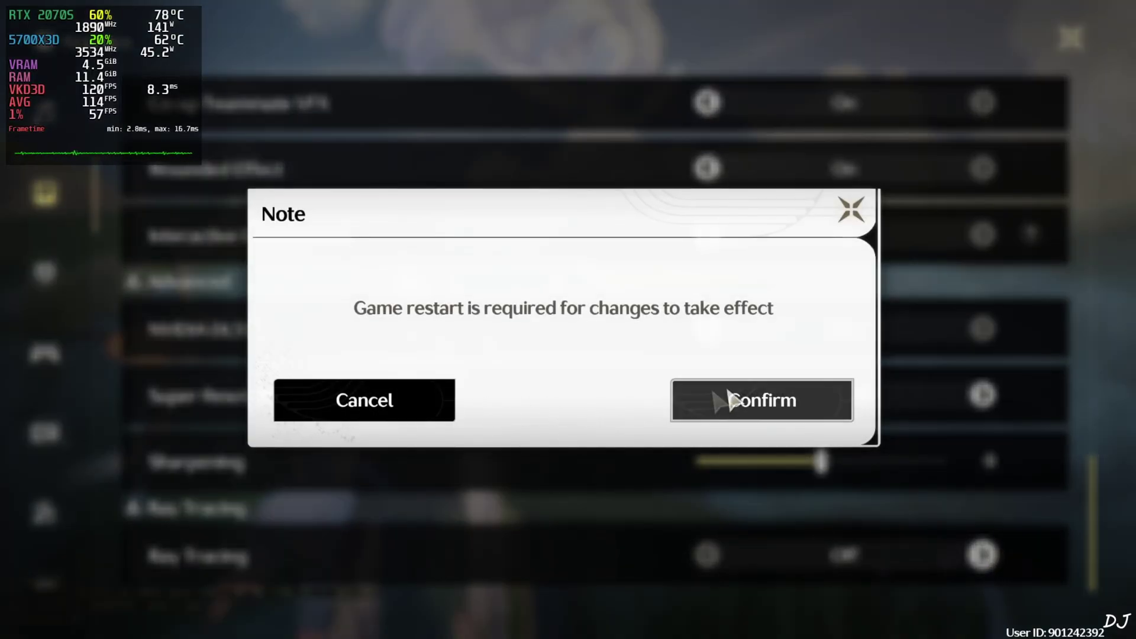
pyautogui.click(743, 395)
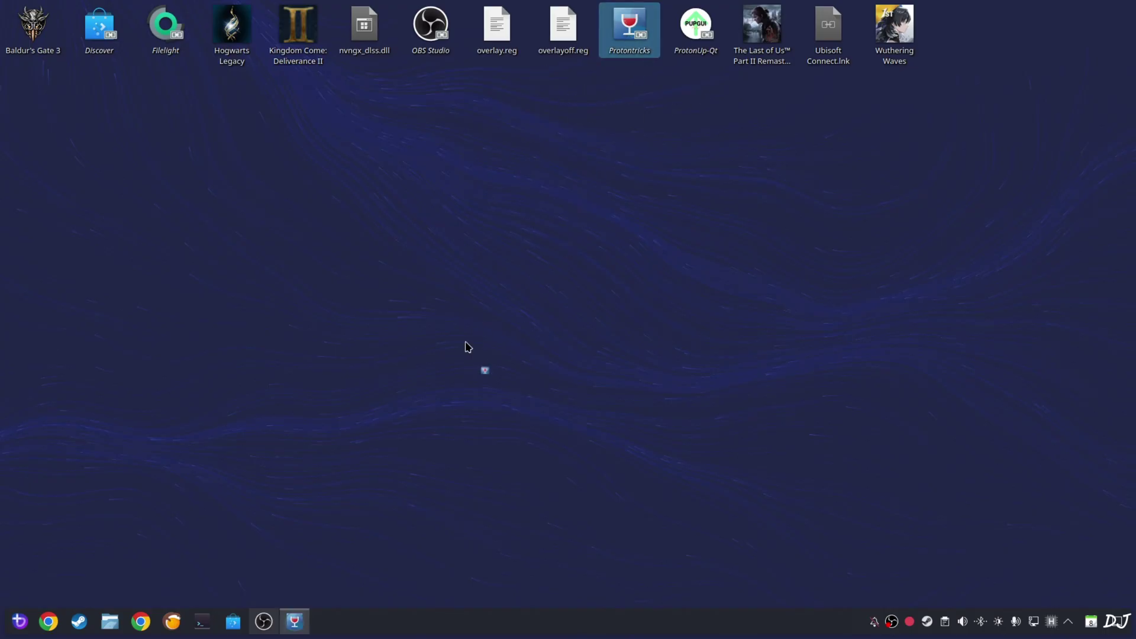
# - In Protontricks, select Wuthering Waves, choose its default wineprefix and launch regedit
pyautogui.scroll(-1, 478, 358)
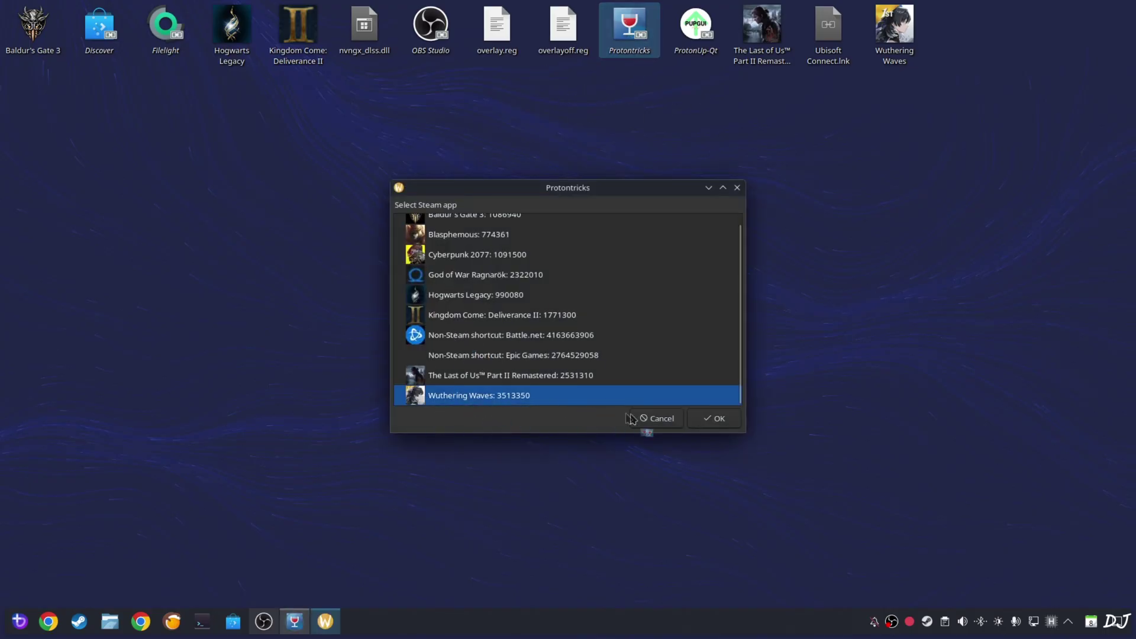
pyautogui.click(714, 421)
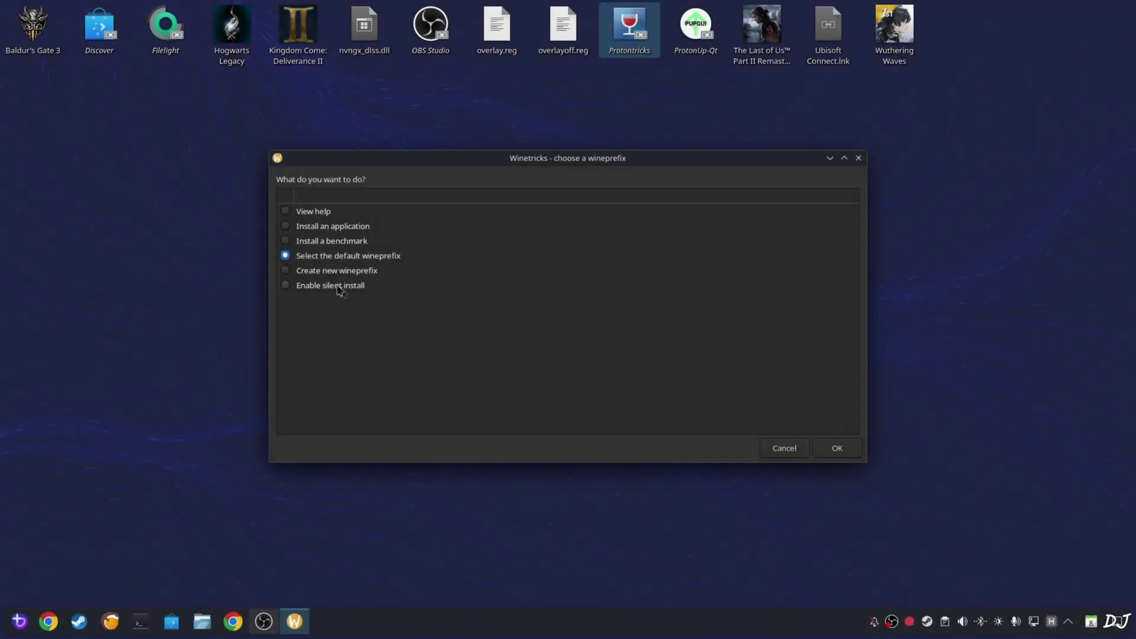
pyautogui.click(837, 448)
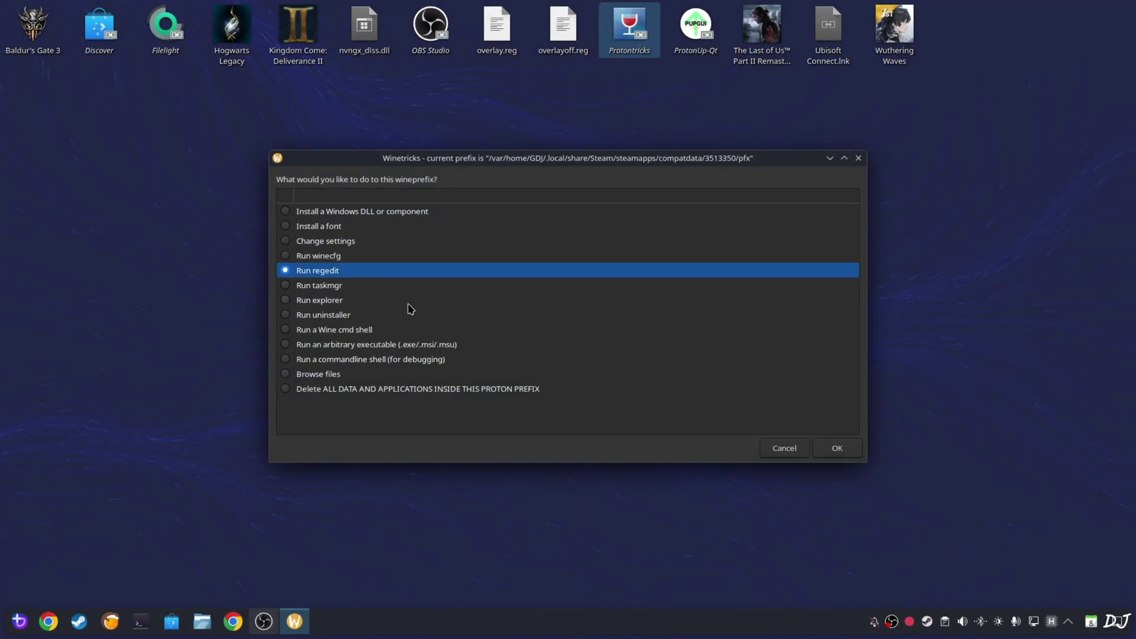
pyautogui.click(845, 456)
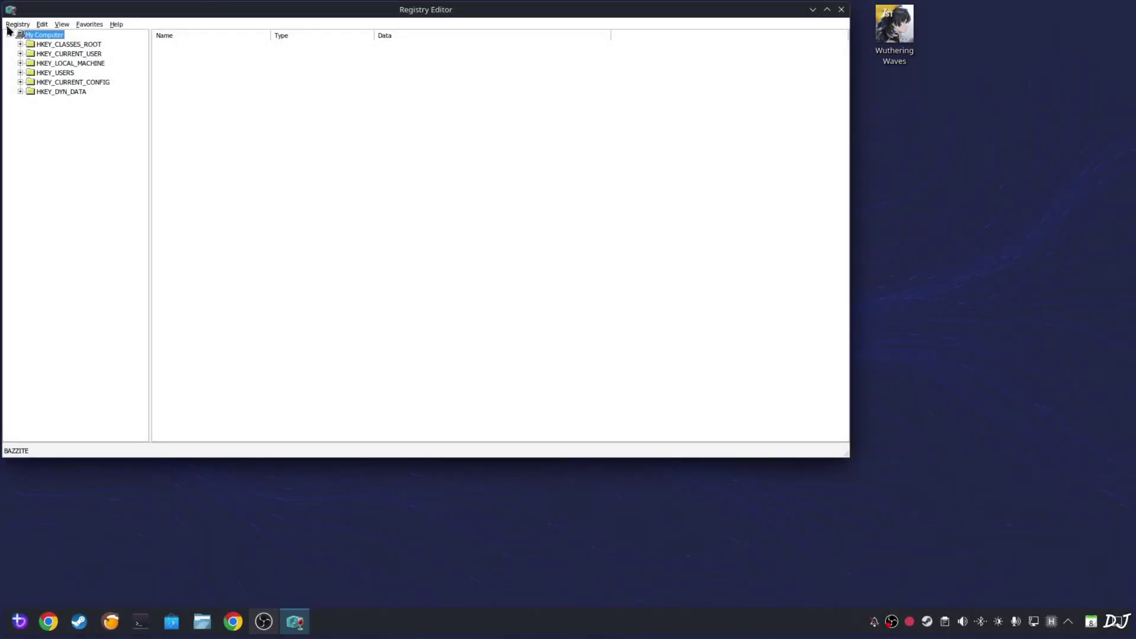
# - Import overlayoff.reg from the Desktop into the registry, then close the Registry Editor and Winetricks
pyautogui.click(19, 37)
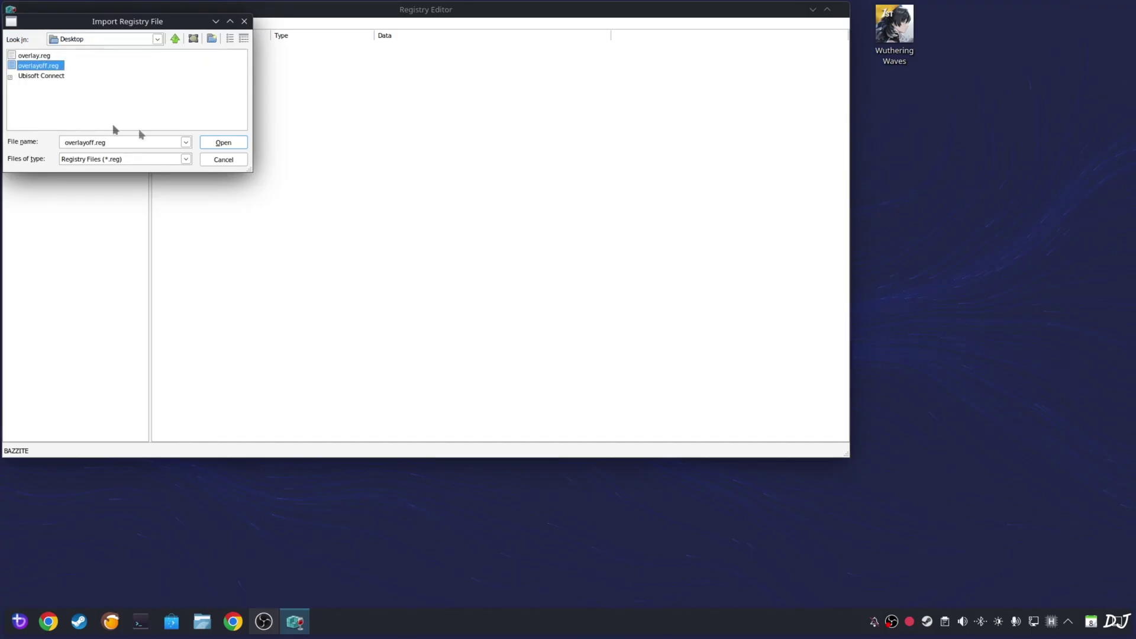
pyautogui.click(214, 142)
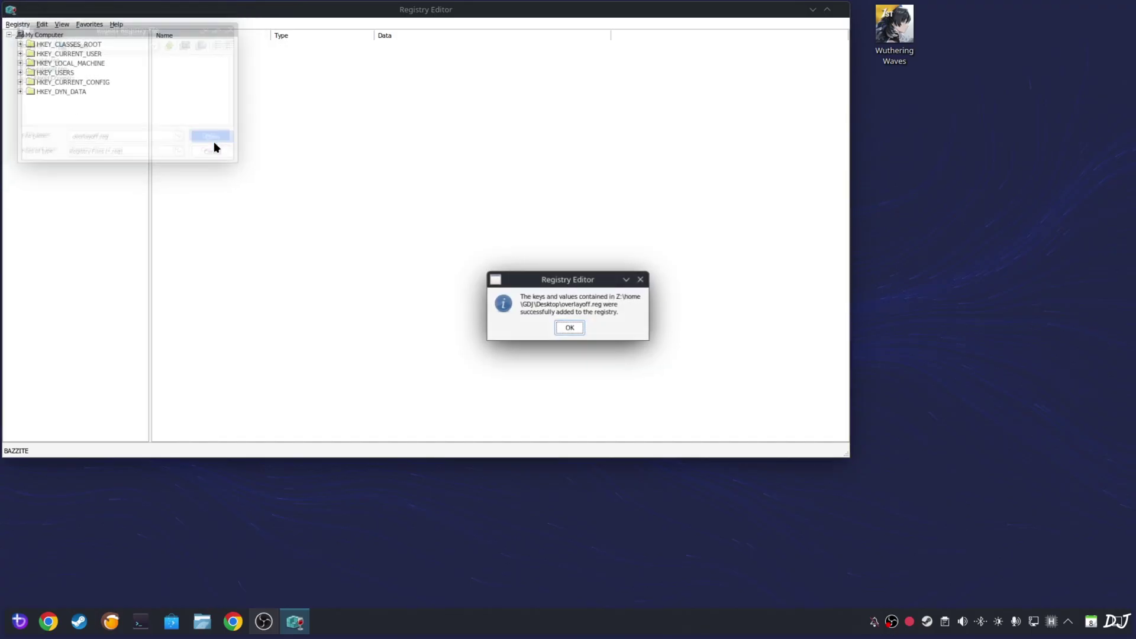
pyautogui.click(562, 326)
pyautogui.click(841, 11)
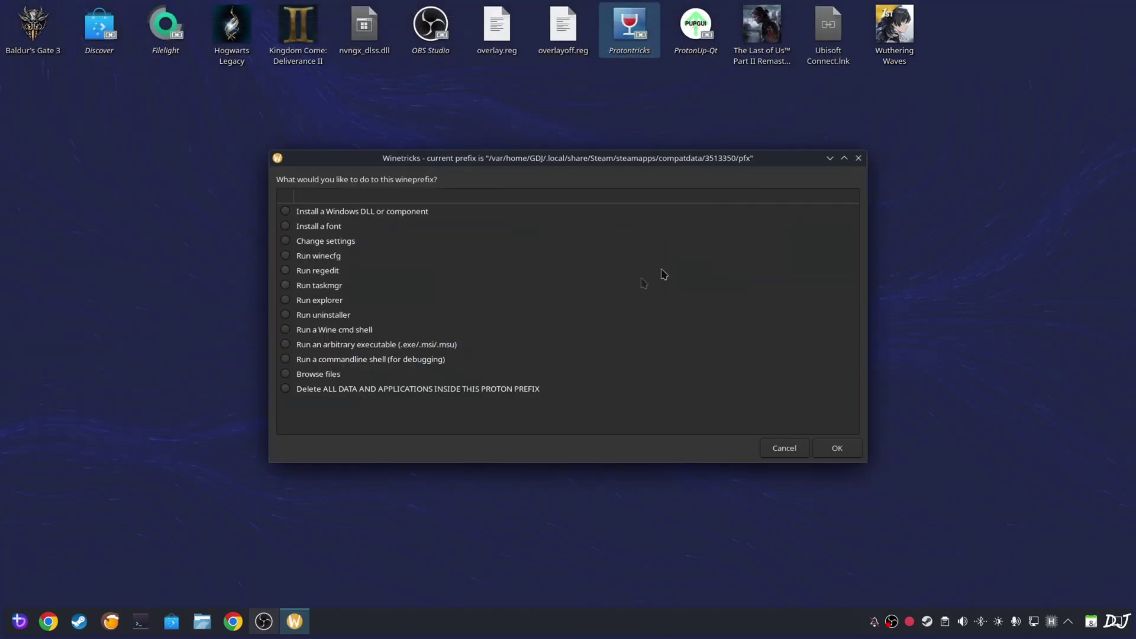
pyautogui.click(857, 159)
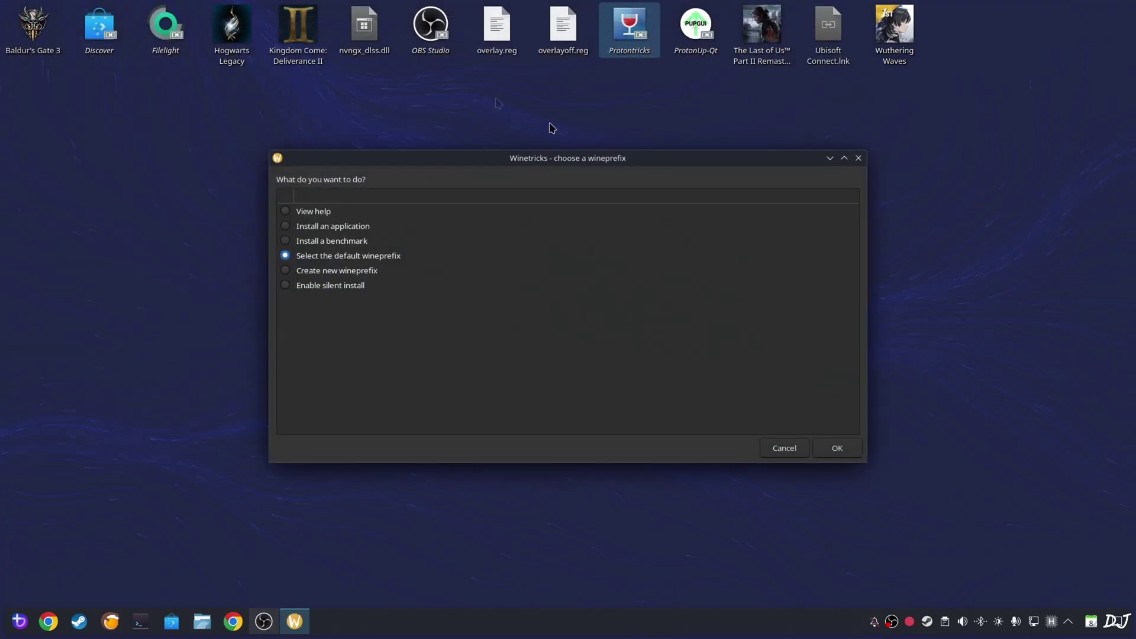
pyautogui.click(859, 158)
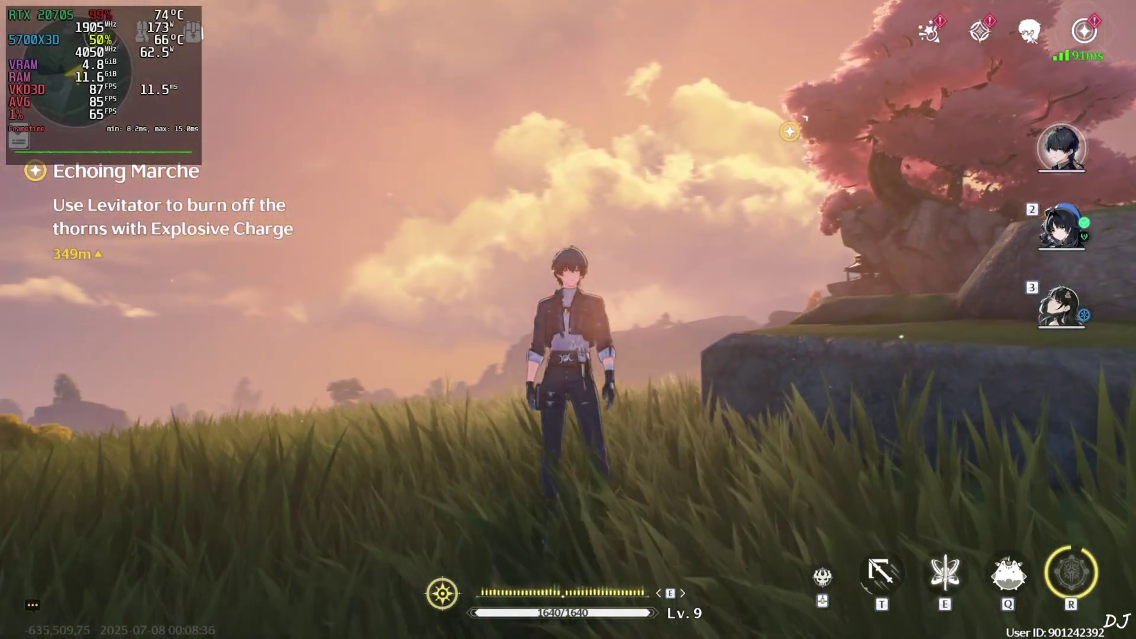
# - Run, jump and dash through the grassland and wet ground to the enemy camp to examine ray-traced lighting, reflections and frame rate
pyautogui.press('w')
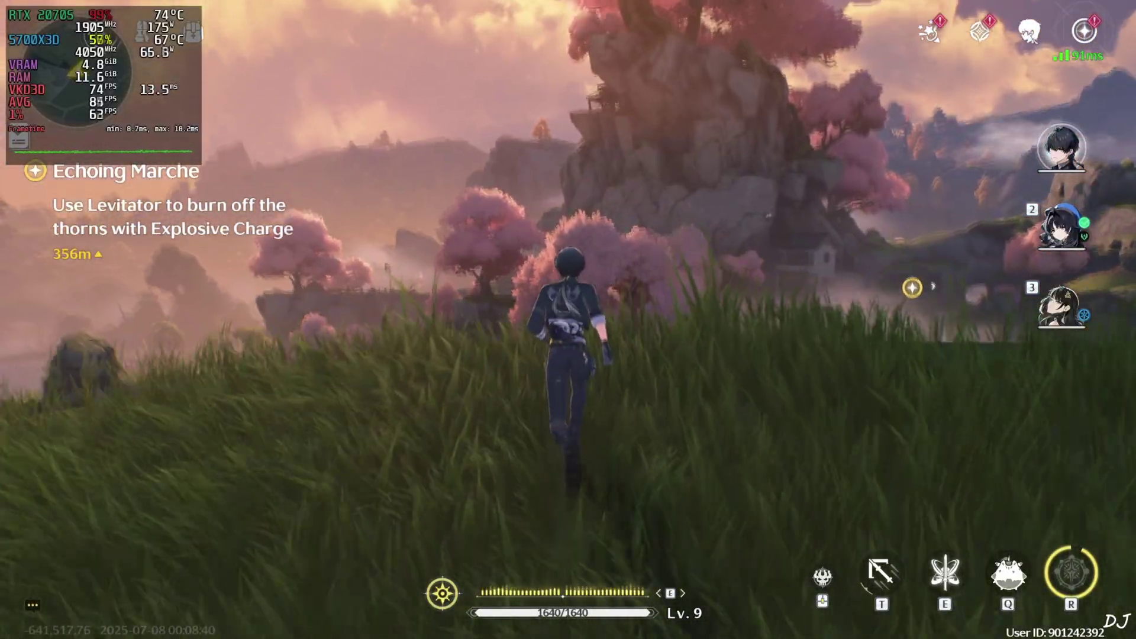
pyautogui.press('space')
pyautogui.press('space')
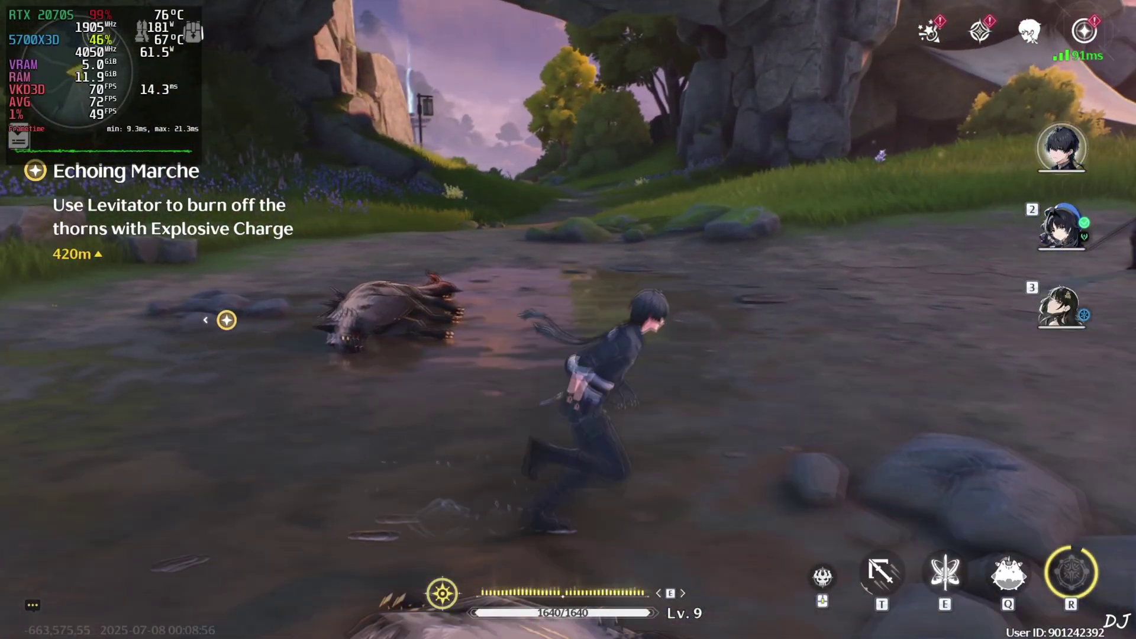
pyautogui.press('shift')
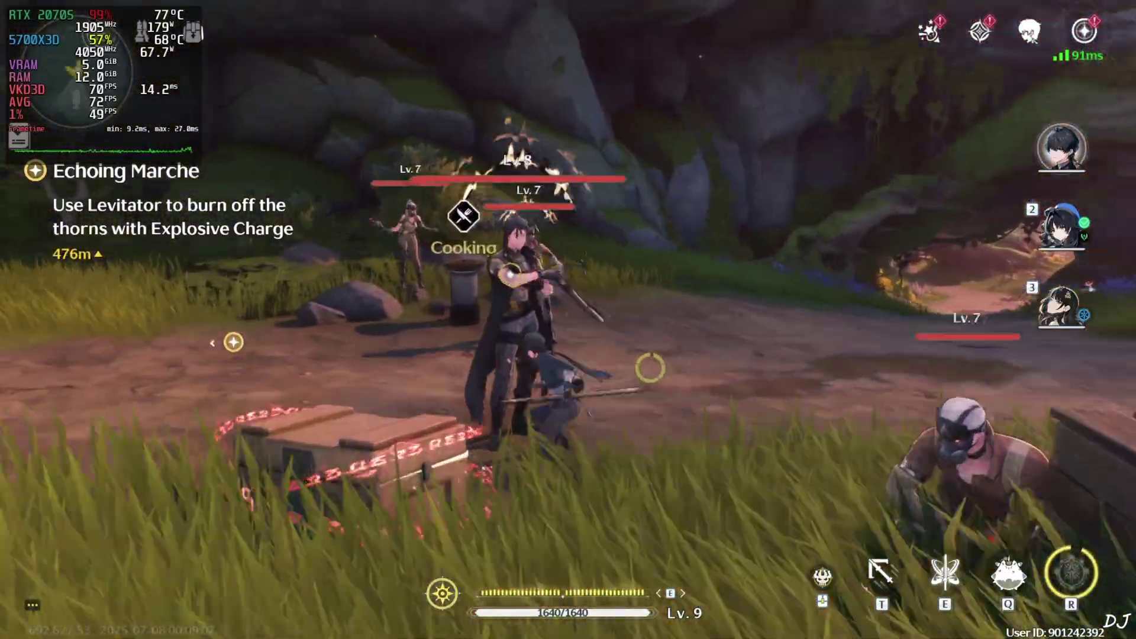
# - Engage the camp enemies with the first character, dodge, then swap to the third team member and use the echo skill
pyautogui.click(650, 368)
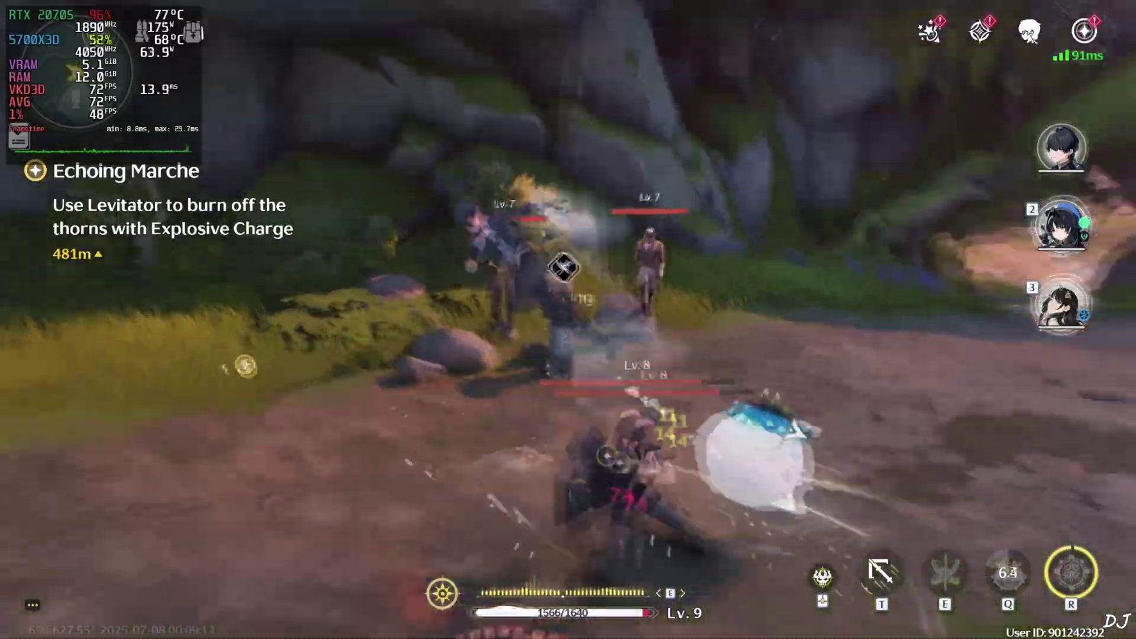
pyautogui.press('shift')
pyautogui.press('3')
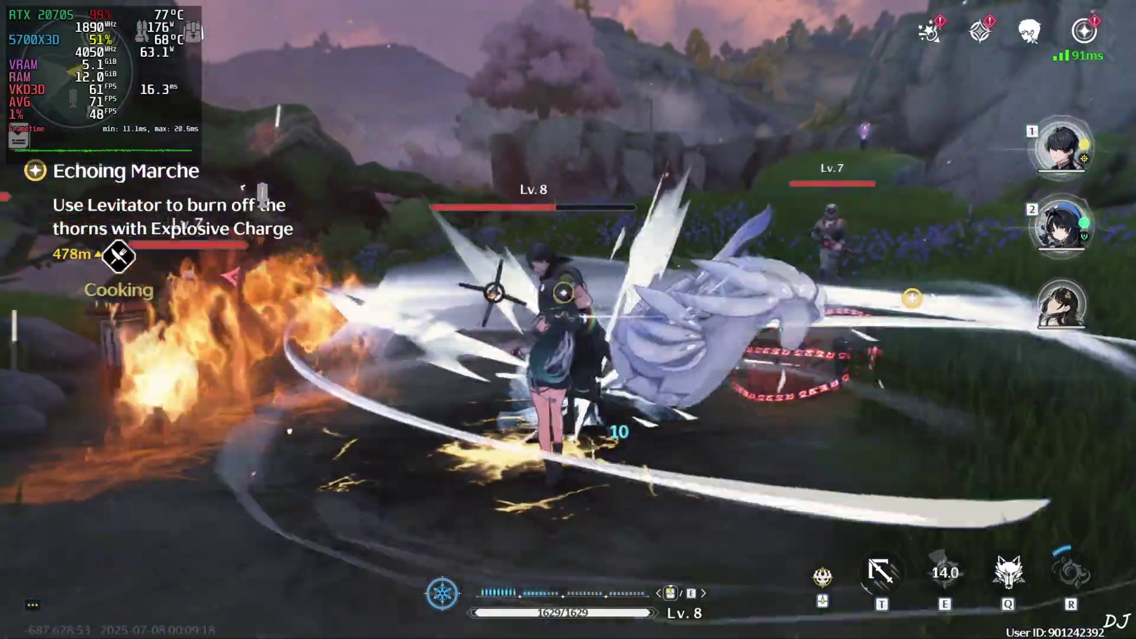
pyautogui.press('q')
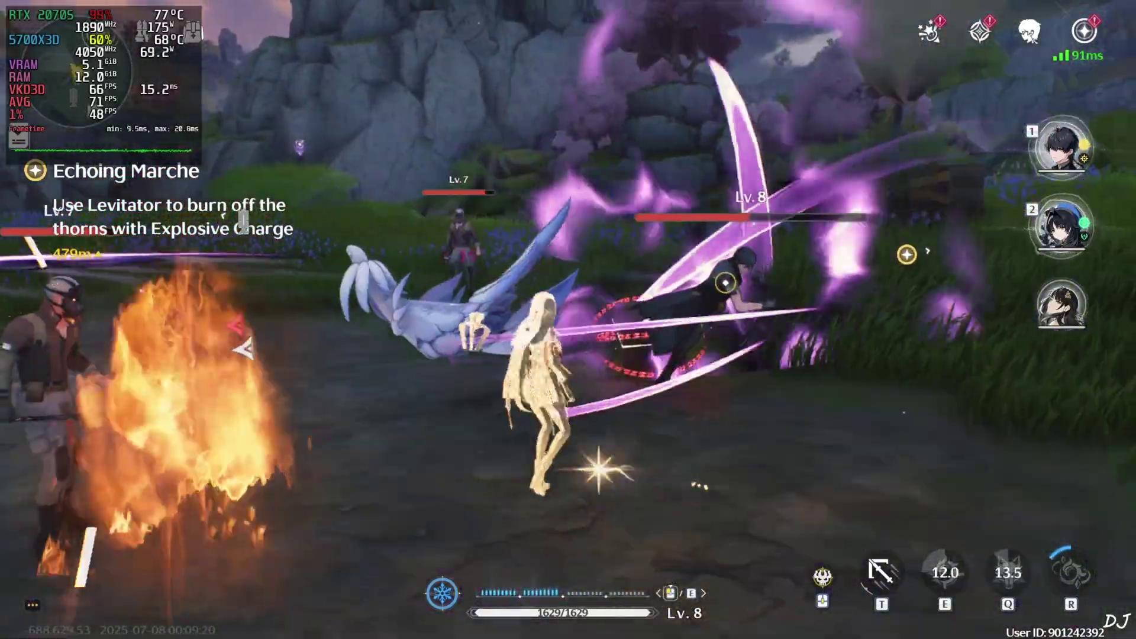
# - Swap to the second and then the first team member, unleashing each one's ultimate on the camp enemies
pyautogui.press('2')
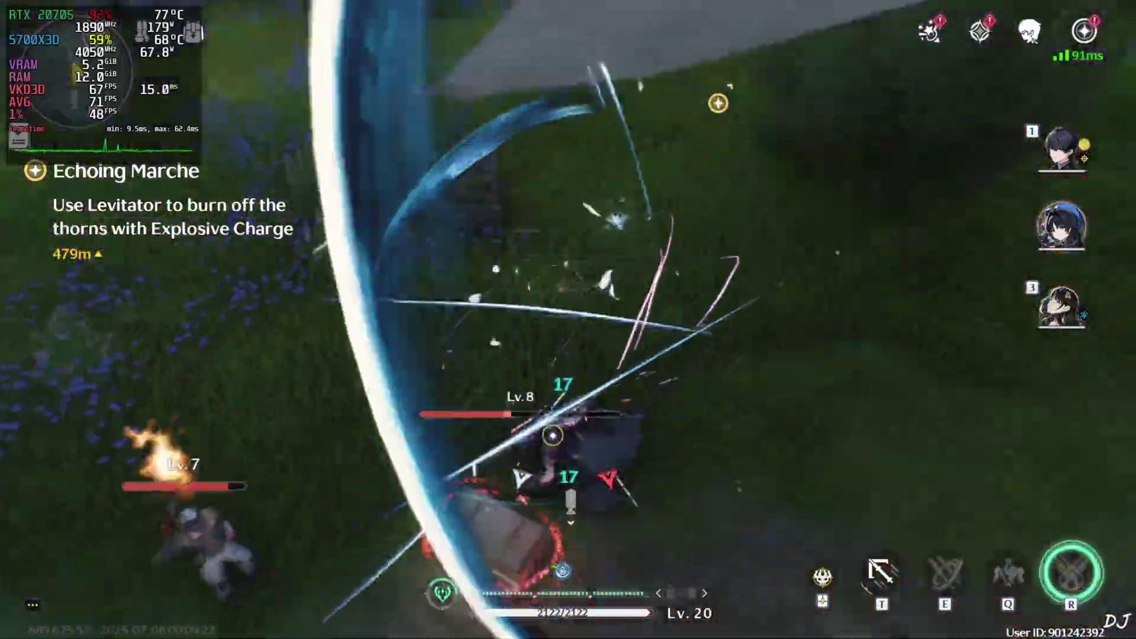
pyautogui.press('r')
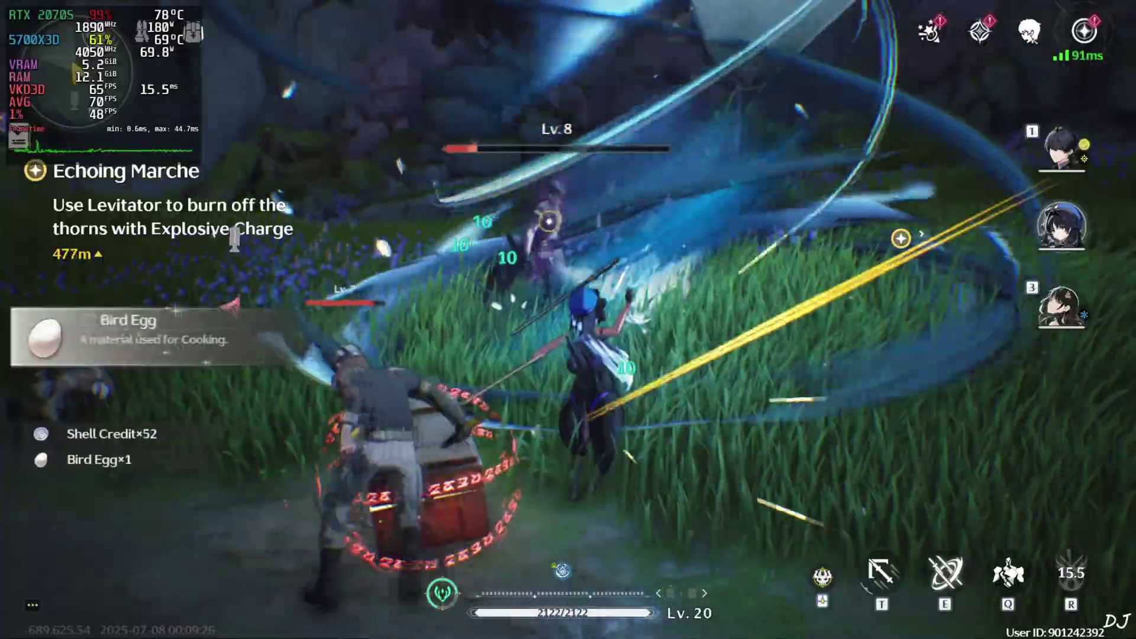
pyautogui.press('1')
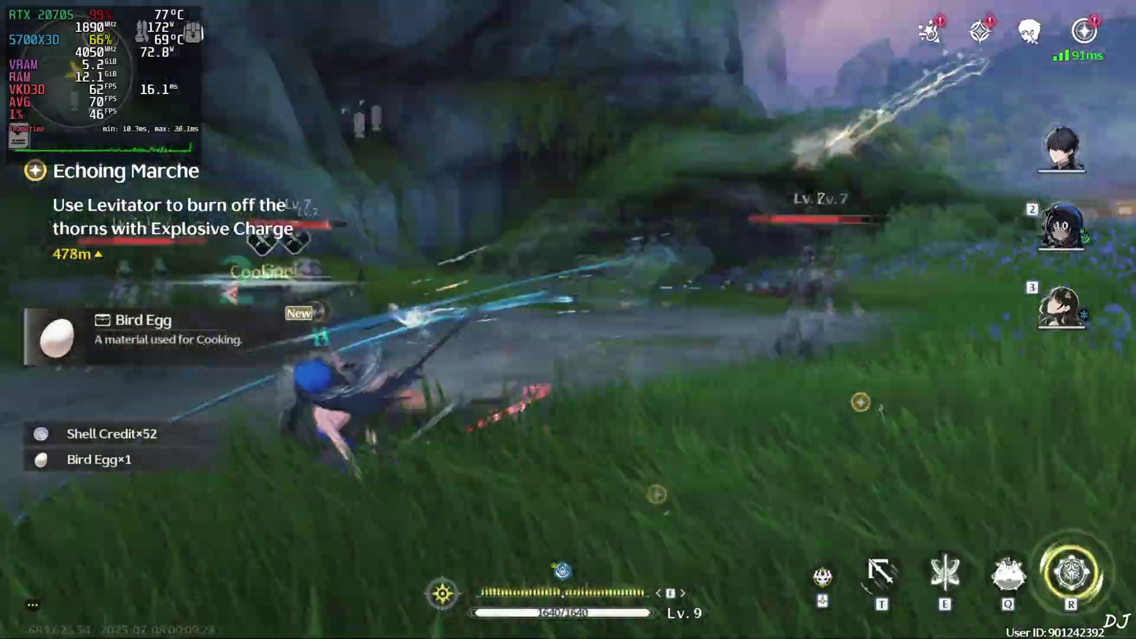
pyautogui.press('r')
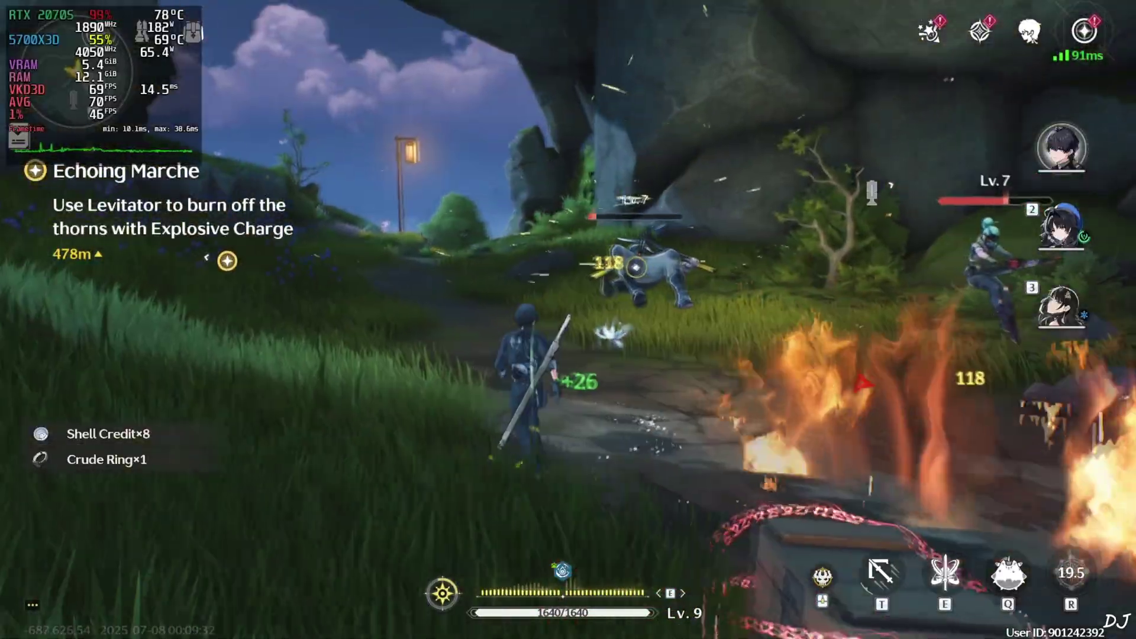
# - Close in on the teal-haired Lv. 7 gunner by the mossy rocks and defeat her with repeated basic attacks
pyautogui.press('a')
pyautogui.press('w')
pyautogui.click(568, 319)
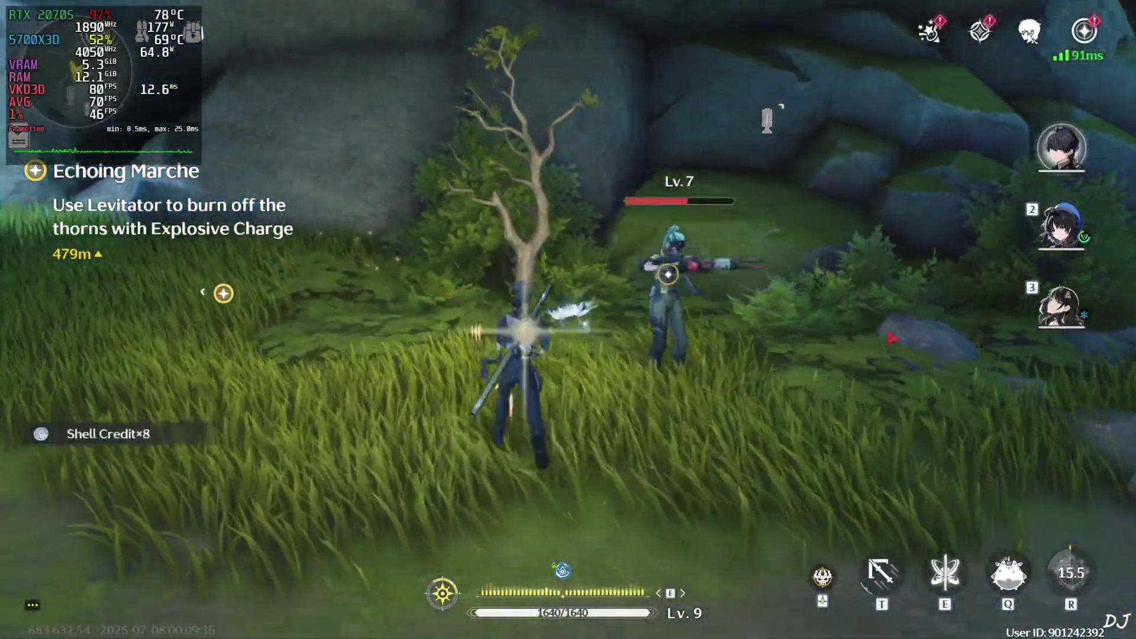
pyautogui.click(568, 319)
pyautogui.click(568, 320)
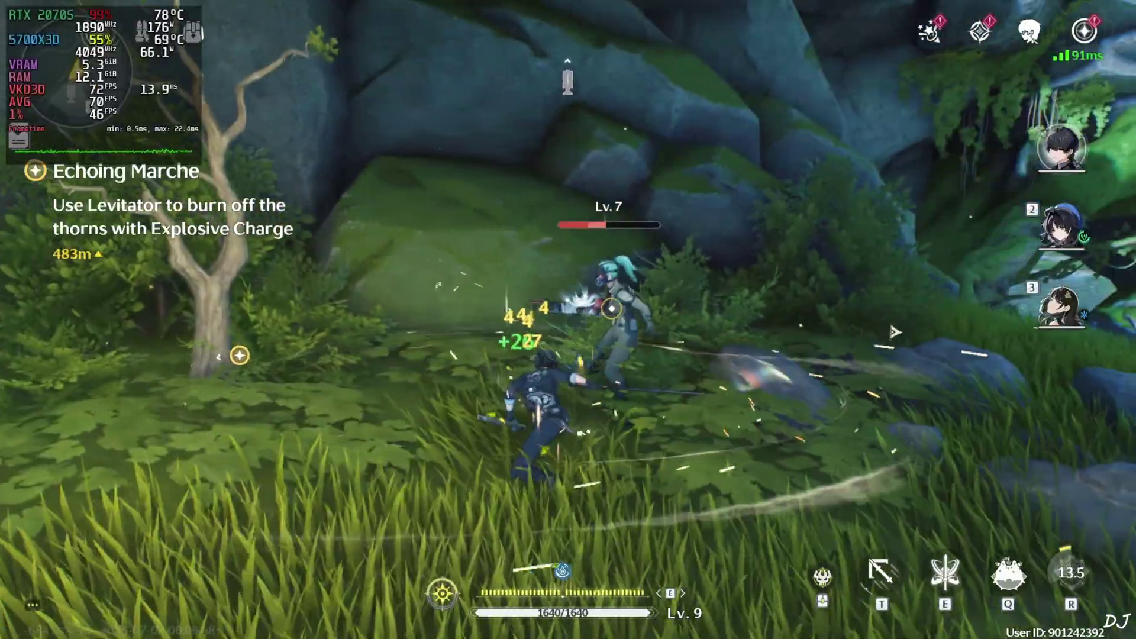
pyautogui.click(568, 319)
pyautogui.click(568, 319)
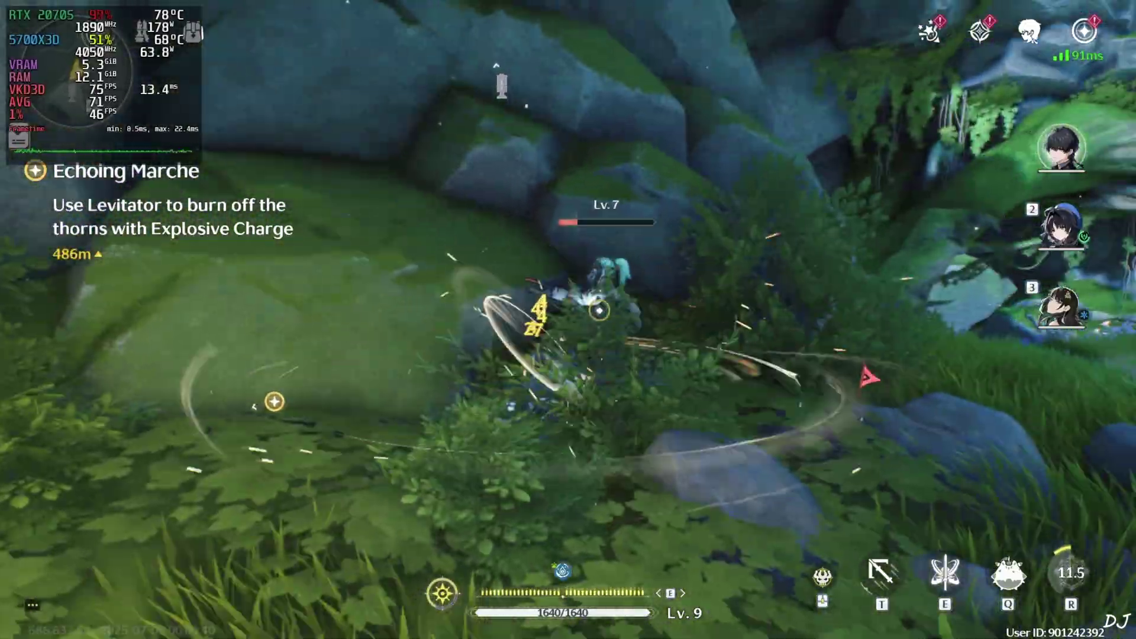
pyautogui.click(568, 319)
pyautogui.click(568, 320)
pyautogui.click(568, 320)
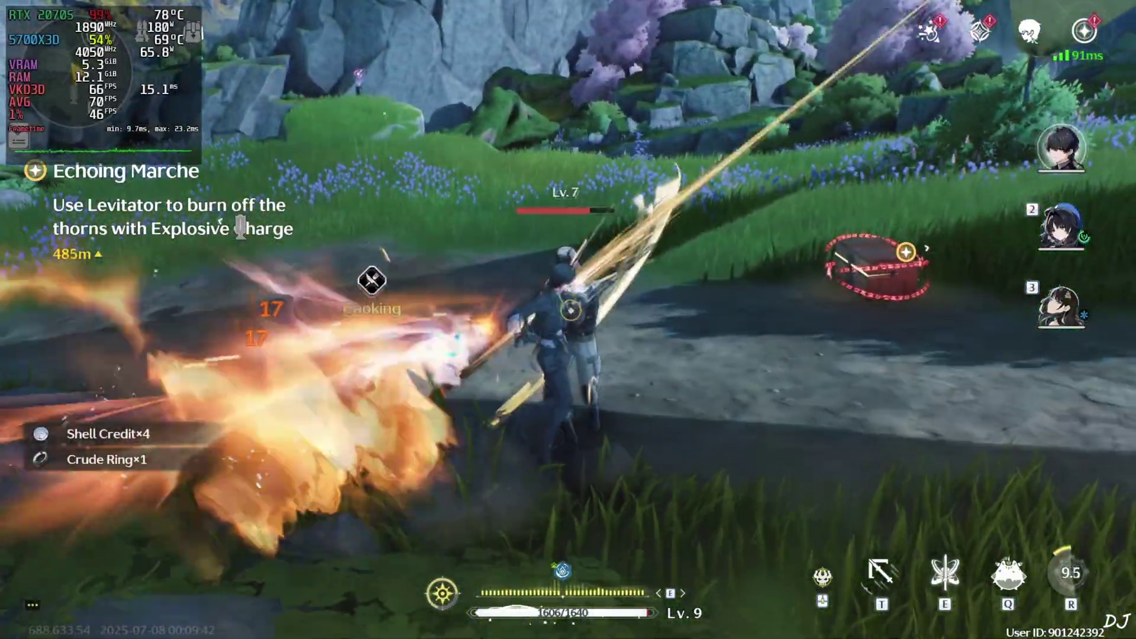
# - Defeat the remaining masked Lv. 7 enemy near the cooking pot with basic attacks and walk to the Basic Supply Chest
pyautogui.click(567, 319)
pyautogui.click(567, 319)
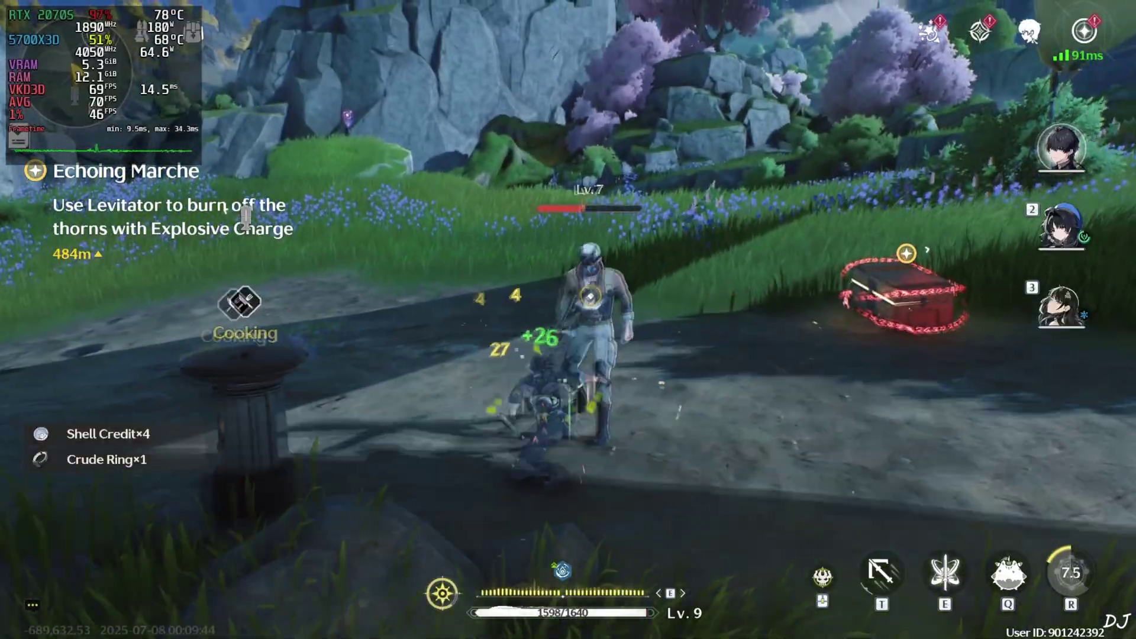
pyautogui.click(567, 319)
pyautogui.click(568, 319)
pyautogui.click(568, 320)
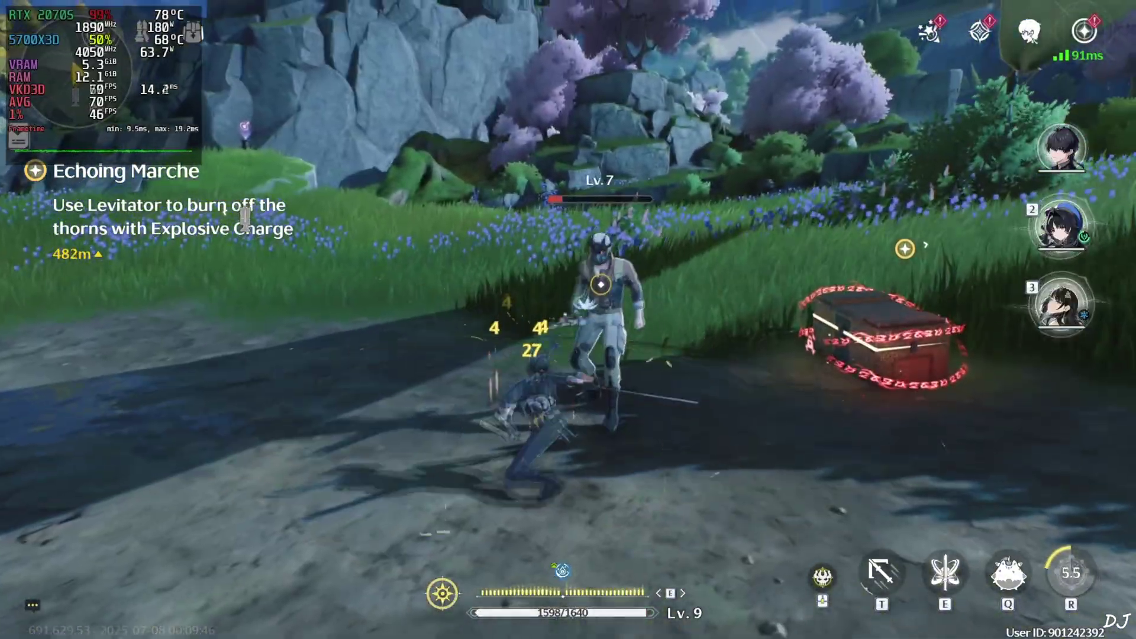
pyautogui.click(568, 320)
pyautogui.click(568, 320)
pyautogui.click(568, 319)
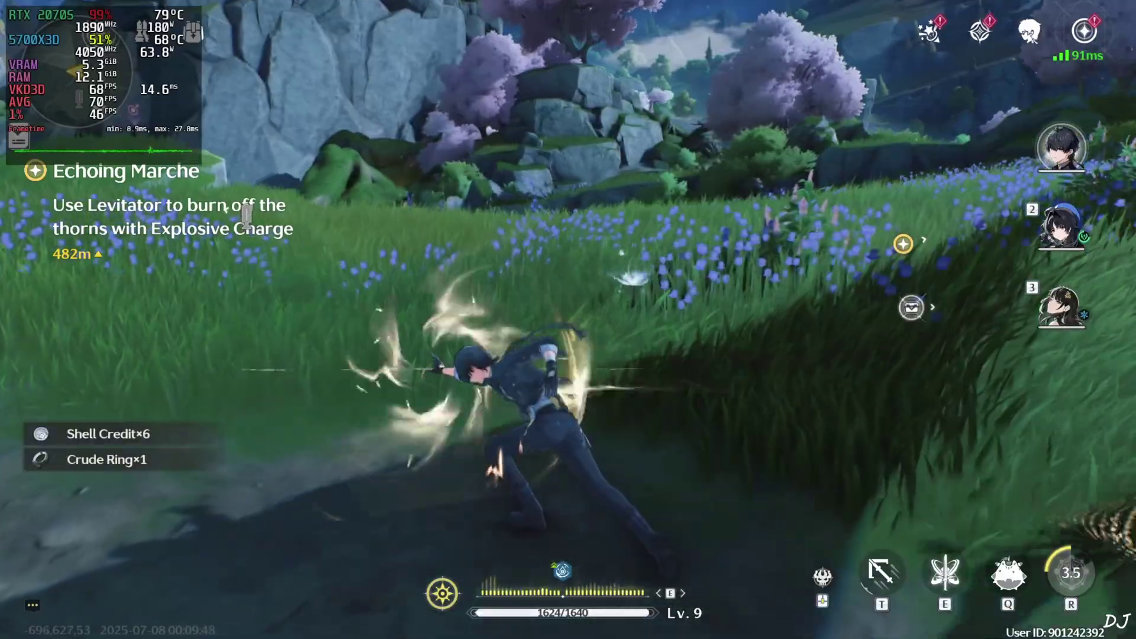
pyautogui.press('w')
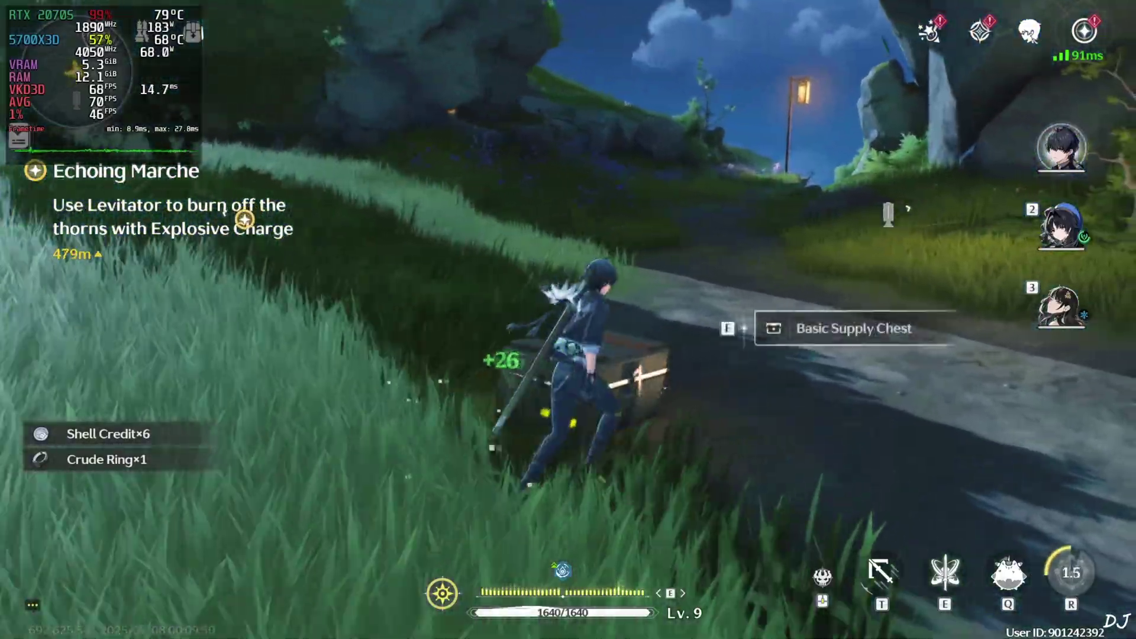
pyautogui.press('s')
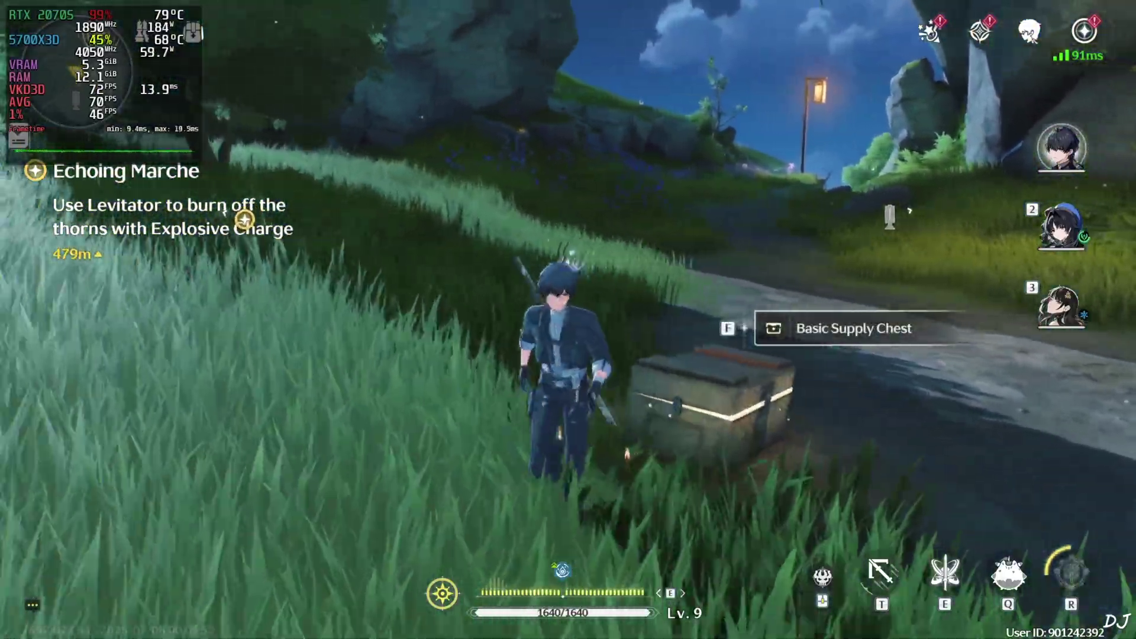